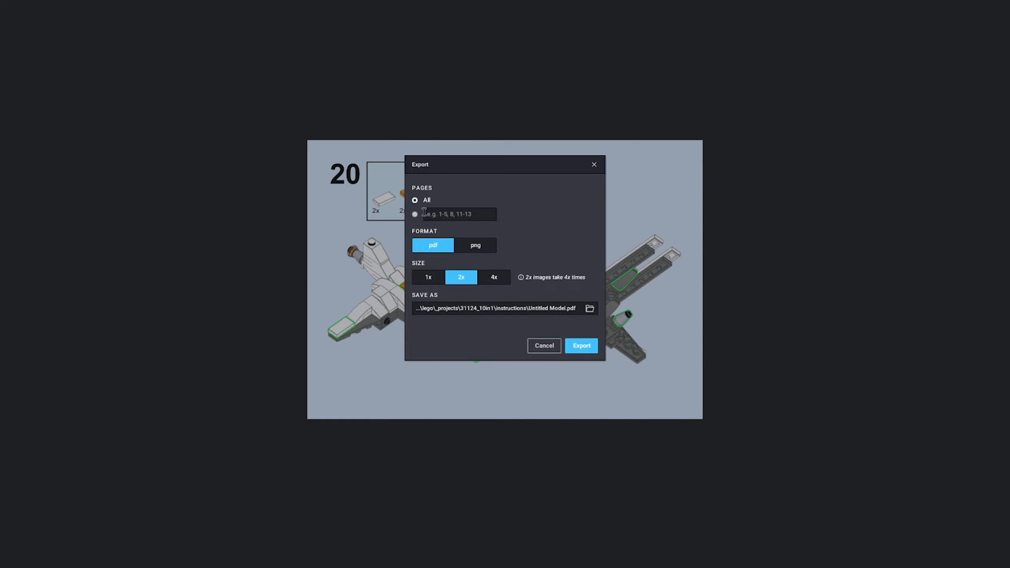
Step: Export all instruction pages as a 2x PDF named vicviper.pdf and look through the exported building steps
drag(571, 309, 536, 317)
text(vicviper)
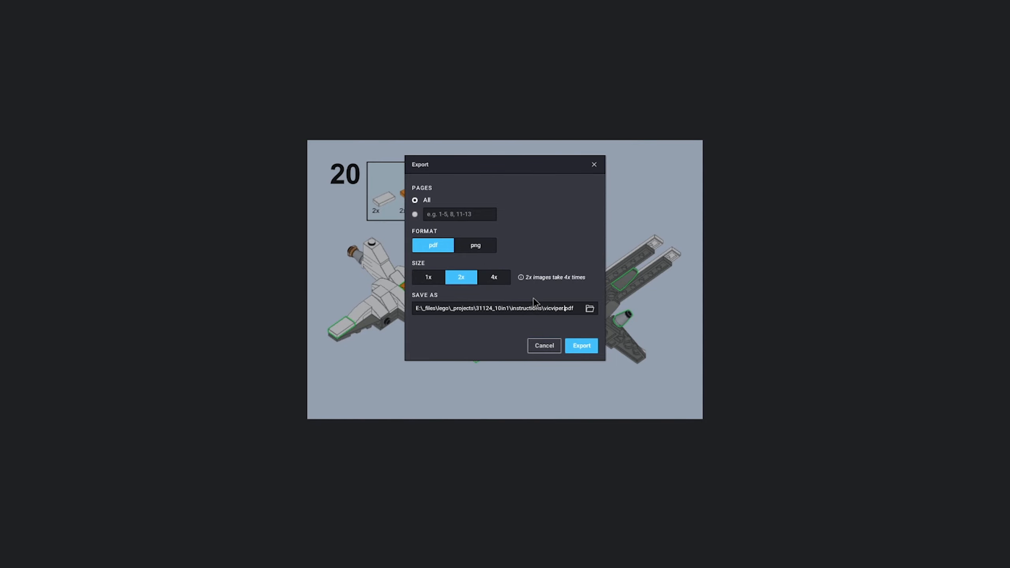
key(Return)
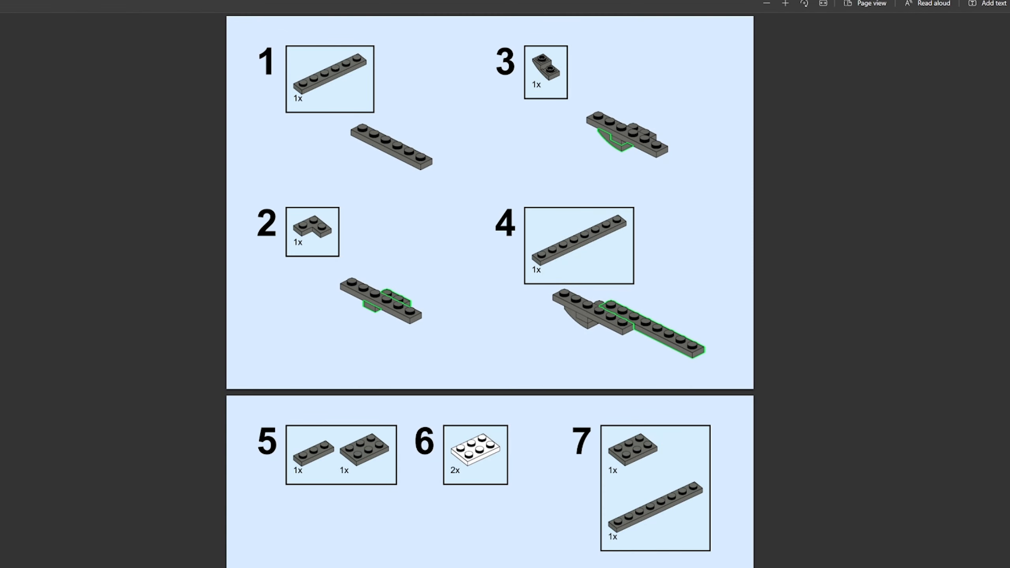
scroll(490, 284, down, 10)
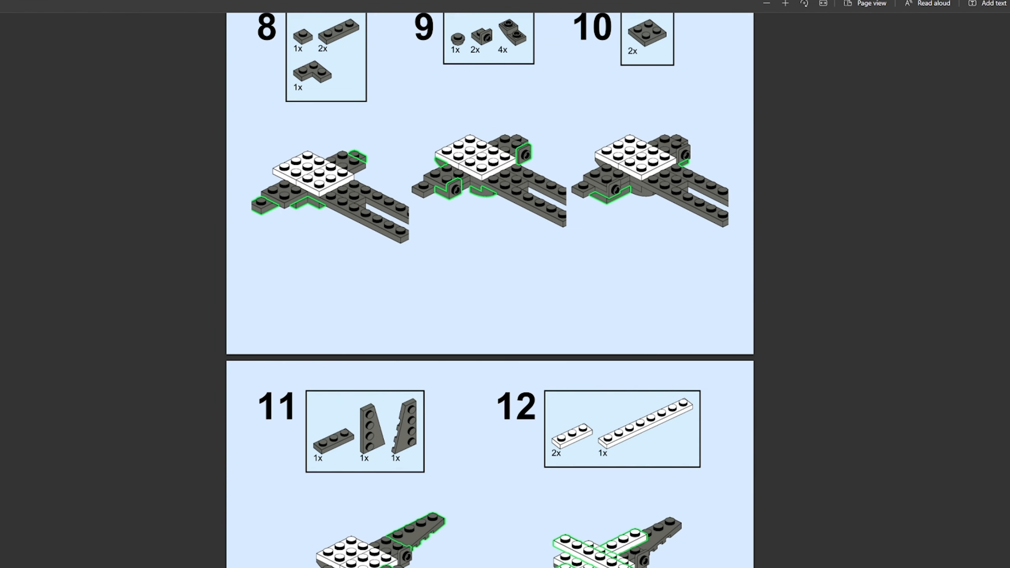
scroll(490, 284, up, 2)
scroll(489, 284, down, 5)
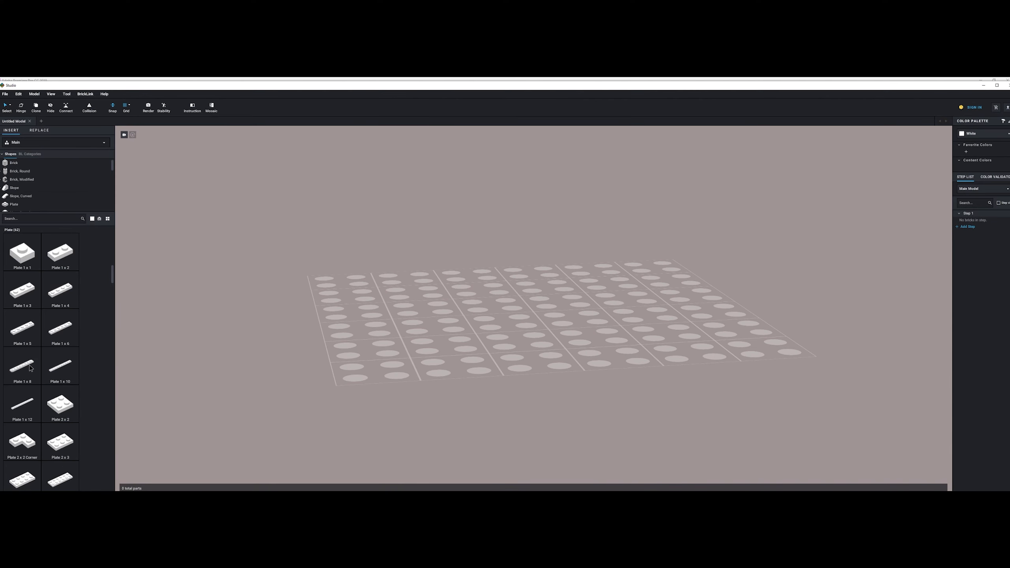
Step: Place a white Plate 1 x 6 on the grid, rotated a quarter turn, and a Plate 1 x 8 parallel behind it
click(60, 328)
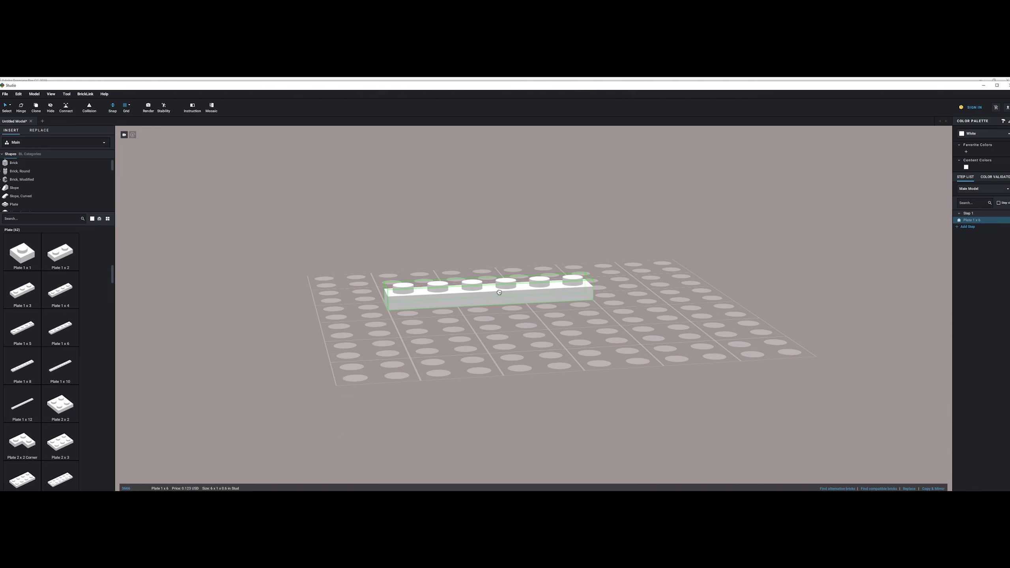
key(Right)
click(505, 294)
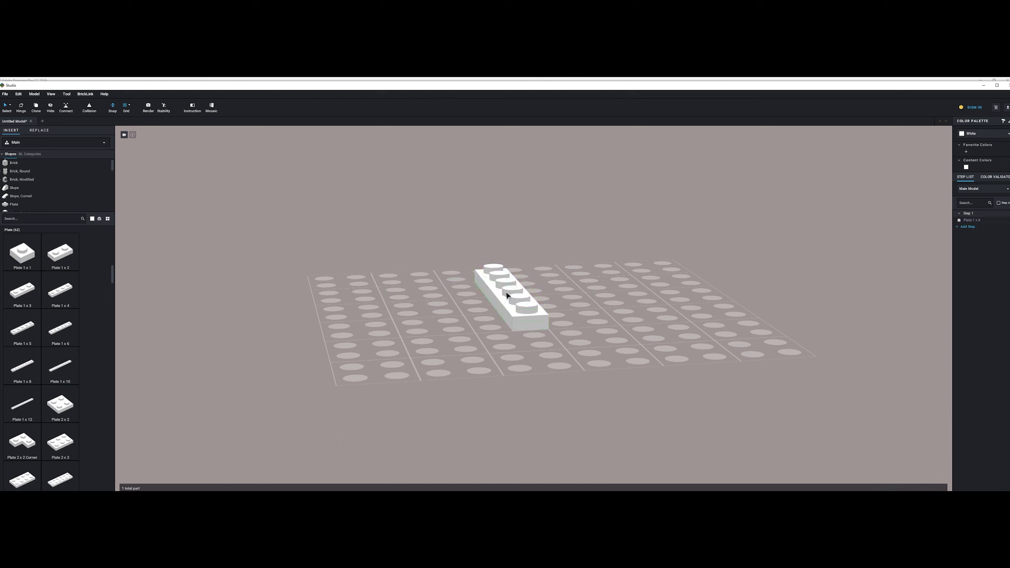
click(496, 269)
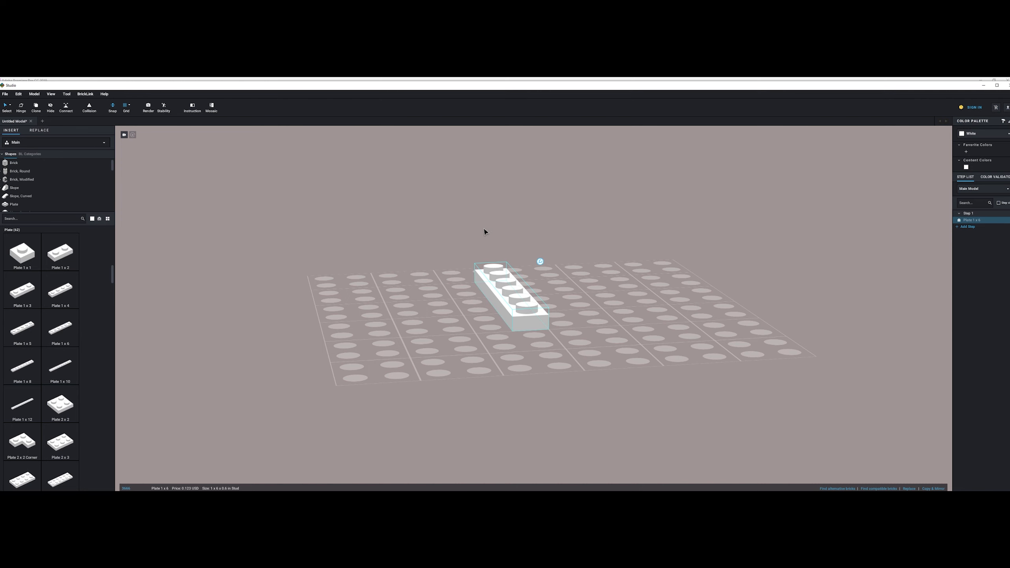
right_drag(484, 232, 507, 256)
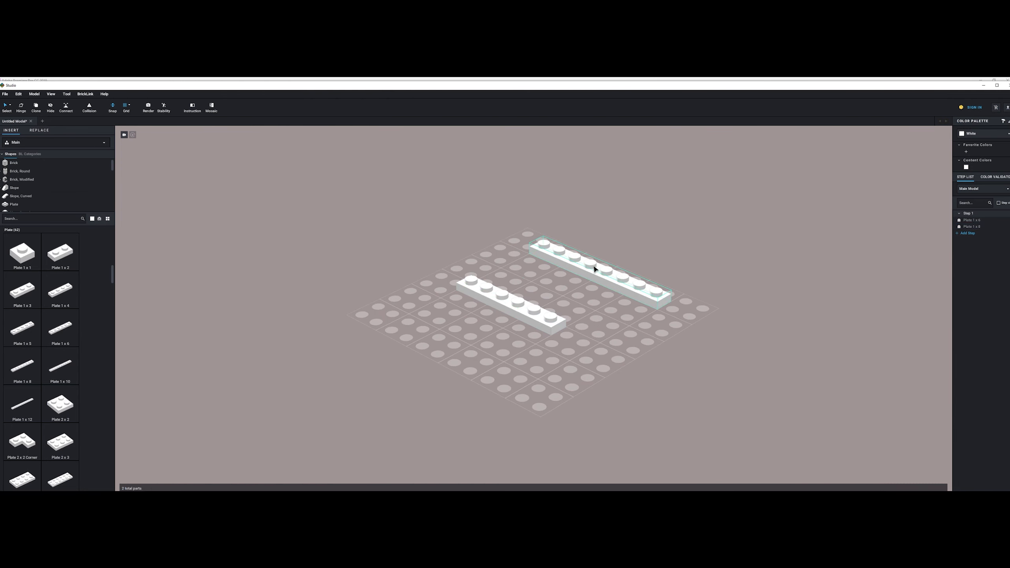
right_drag(502, 236, 501, 237)
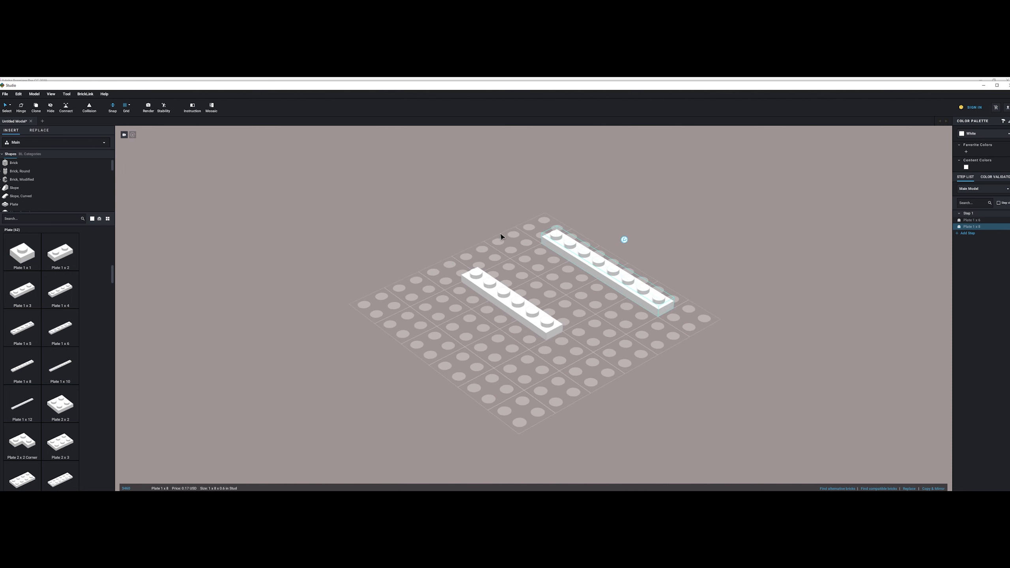
Step: Add a small curved 2 x 1 slope to the front end of the Plate 1 x 6 as the nose
click(15, 188)
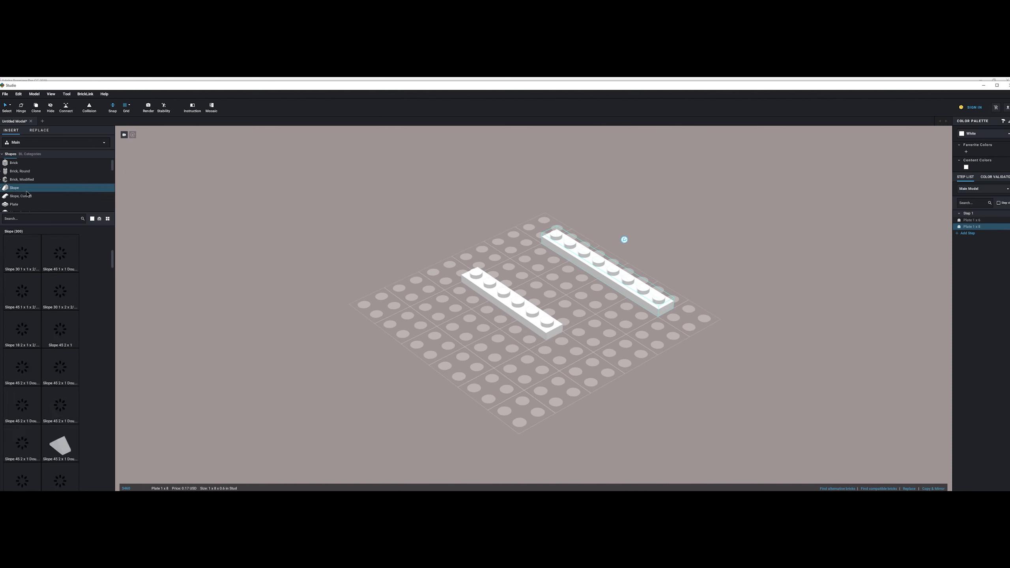
click(22, 196)
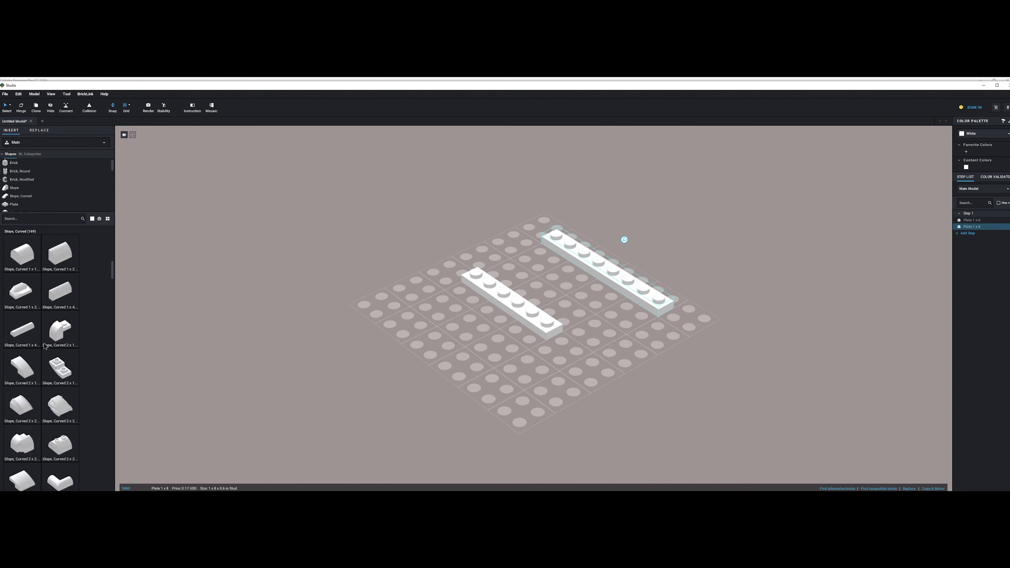
drag(26, 370, 559, 324)
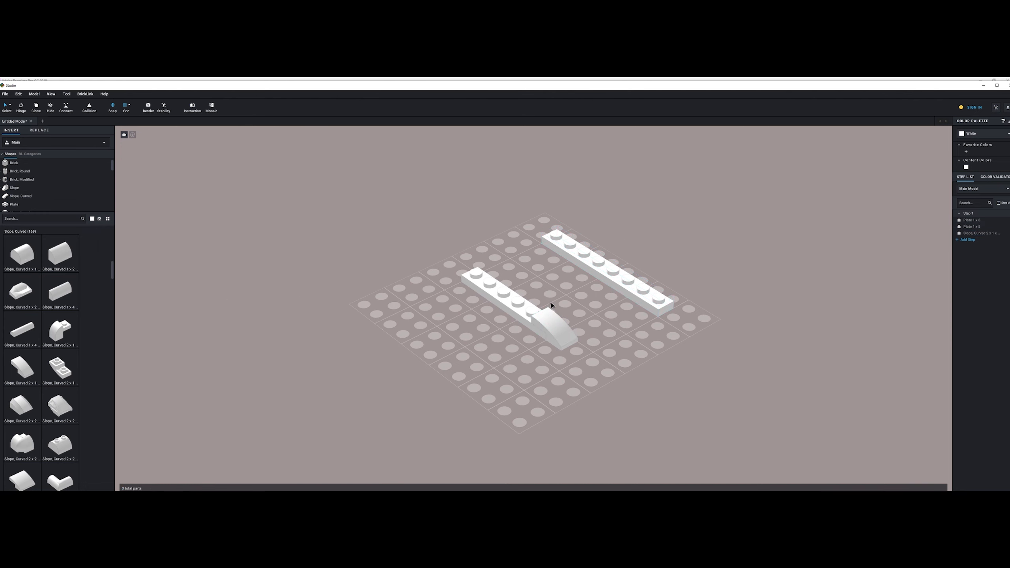
Step: Add two more curved 2 x 1 slopes facing each other behind the nose slope to form a cockpit arch
mouse_move(31, 371)
mouse_down()
mouse_move(325, 310)
mouse_move(355, 316)
mouse_move(359, 266)
mouse_move(330, 265)
mouse_move(324, 288)
mouse_up()
key(Right)
key(Right)
right_drag(324, 288, 360, 288)
drag(344, 394, 531, 304)
ctrl+click(399, 405)
click(465, 290)
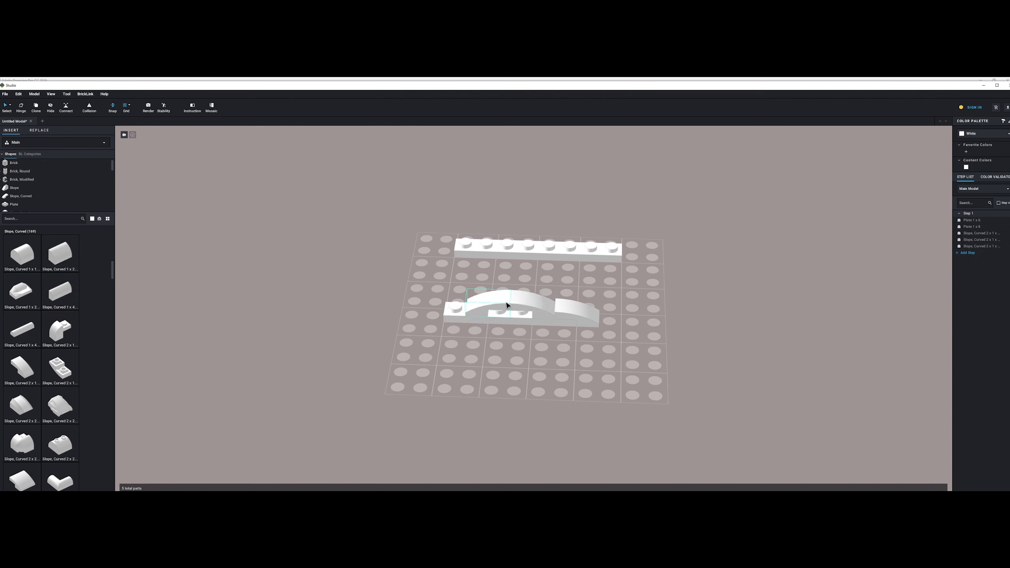
Step: Recolor the two cockpit arch slopes and auto-fix their unavailable color with the Color Validator
right_drag(507, 303, 496, 299)
click(498, 295)
ctrl+click(525, 301)
click(981, 134)
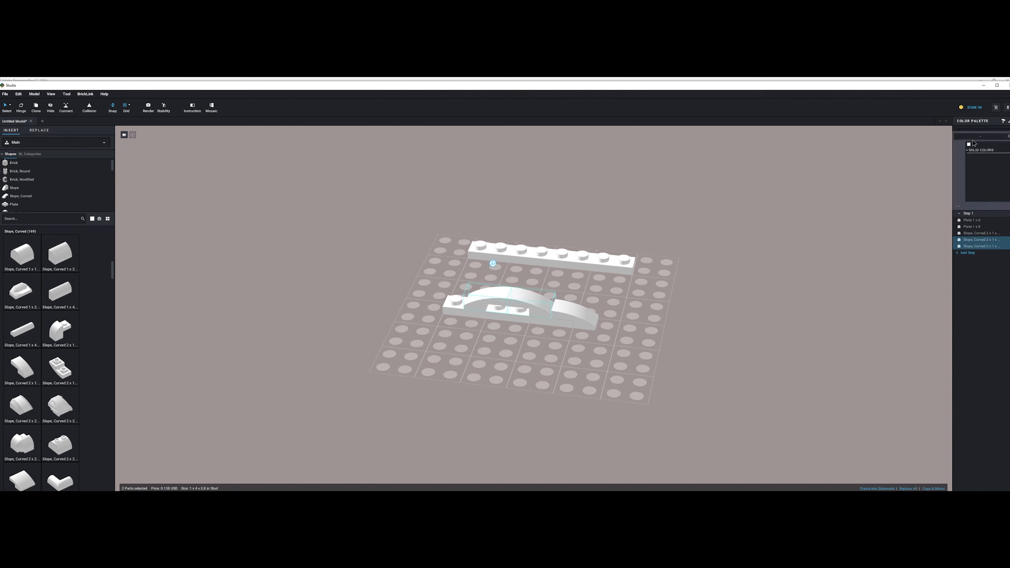
click(982, 180)
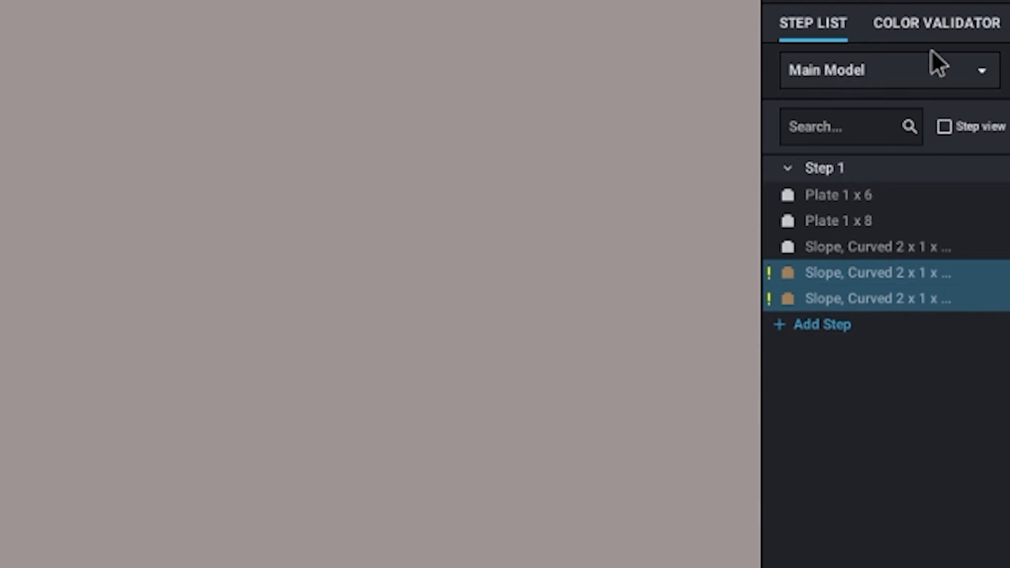
click(935, 27)
click(970, 174)
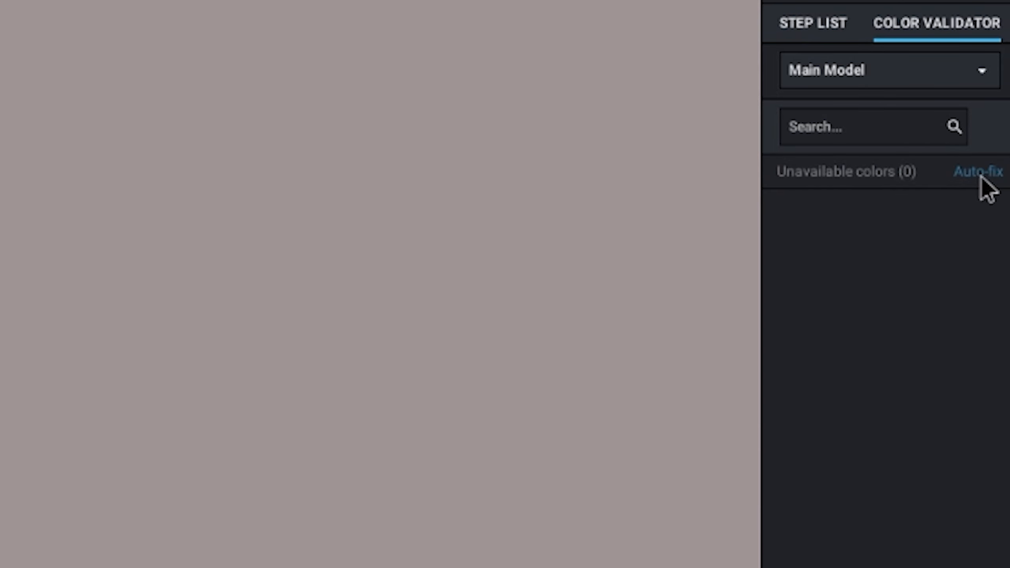
Step: Recolor the two cockpit arch slopes orange and fill the gap beneath them with an orange Plate 1 x 2
ctrl+click(222, 336)
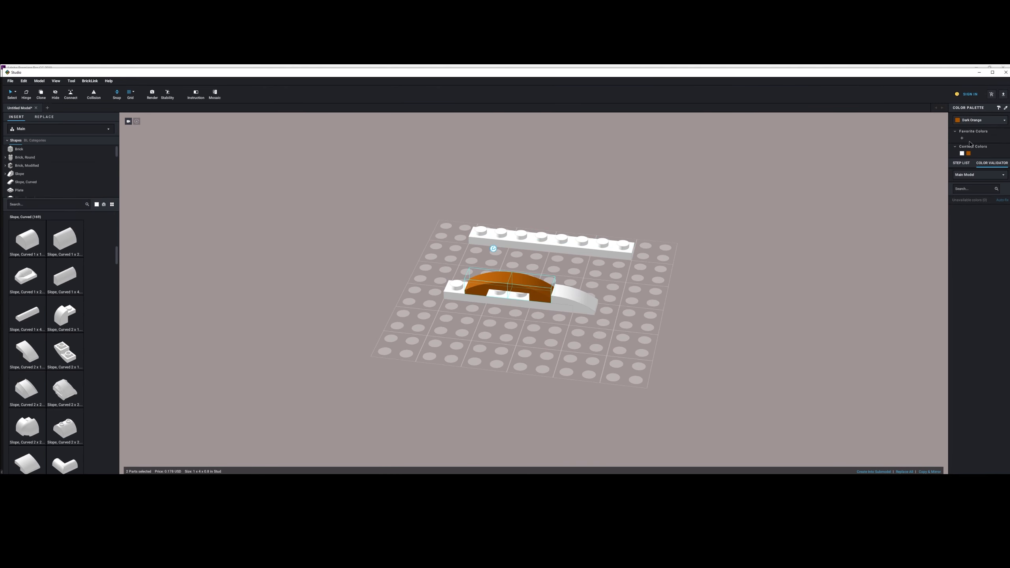
click(970, 121)
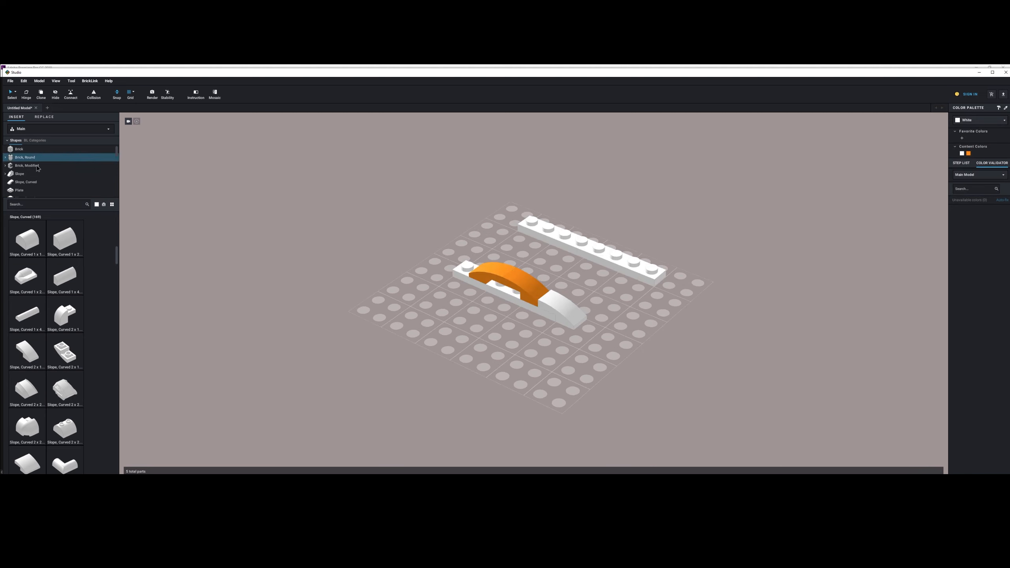
click(22, 190)
drag(65, 240, 509, 290)
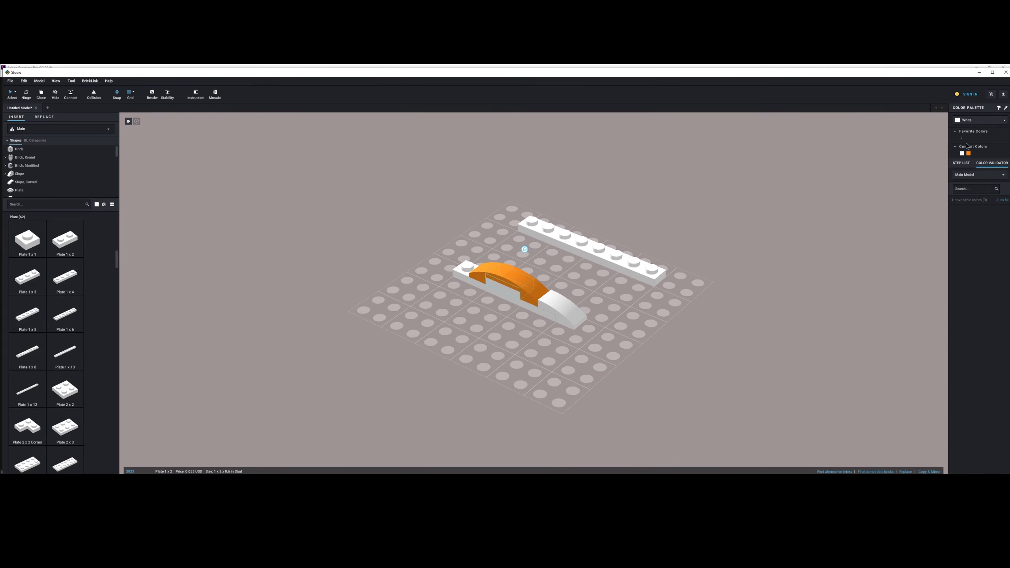
click(968, 153)
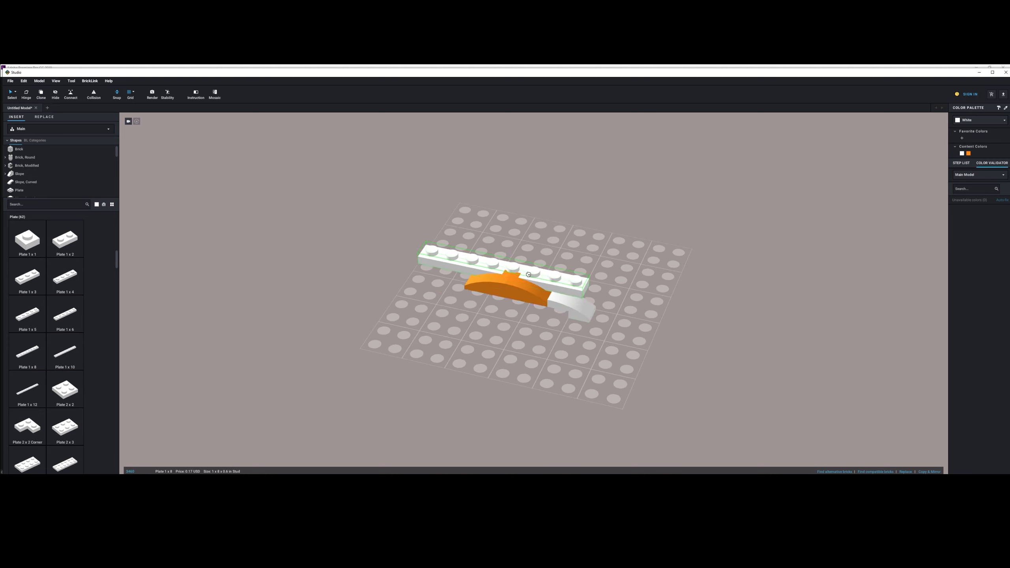
Step: Move the Plate 1 x 8 beneath the cockpit arch and nose slope, and place a raised sloped piece behind the arch
click(508, 298)
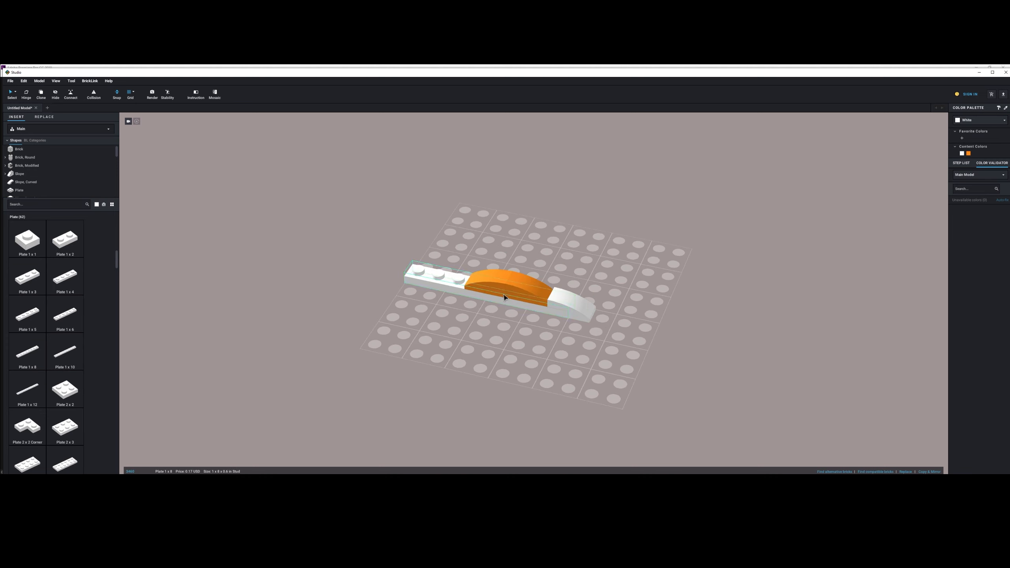
right_drag(504, 297, 509, 253)
drag(65, 360, 459, 260)
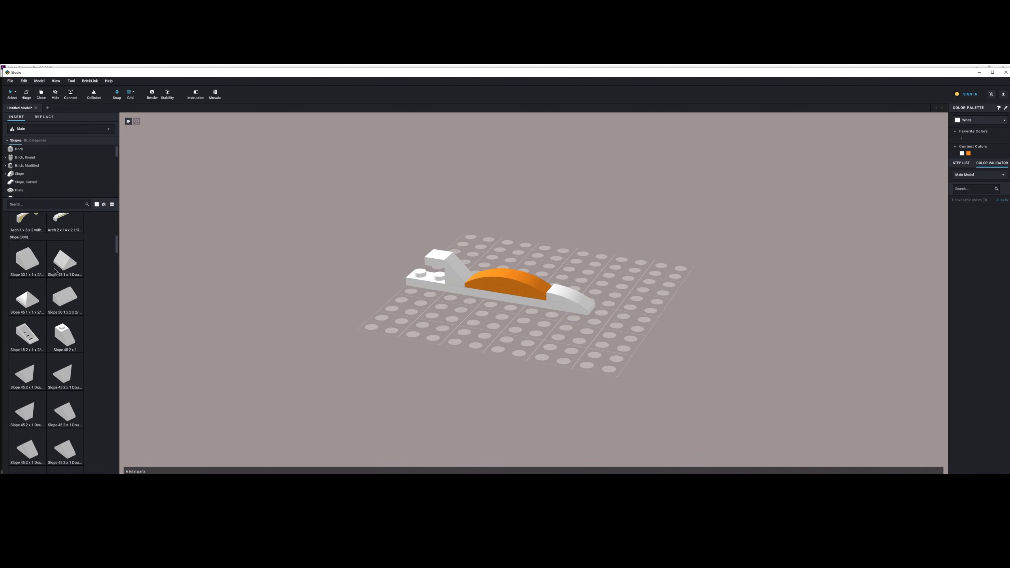
Step: Replace the raised piece behind the cockpit arch with a Slope 30 1 x 1
scroll(45, 318, up, 3)
drag(28, 298, 457, 275)
click(453, 275)
ctrl+click(434, 256)
key(Delete)
click(465, 230)
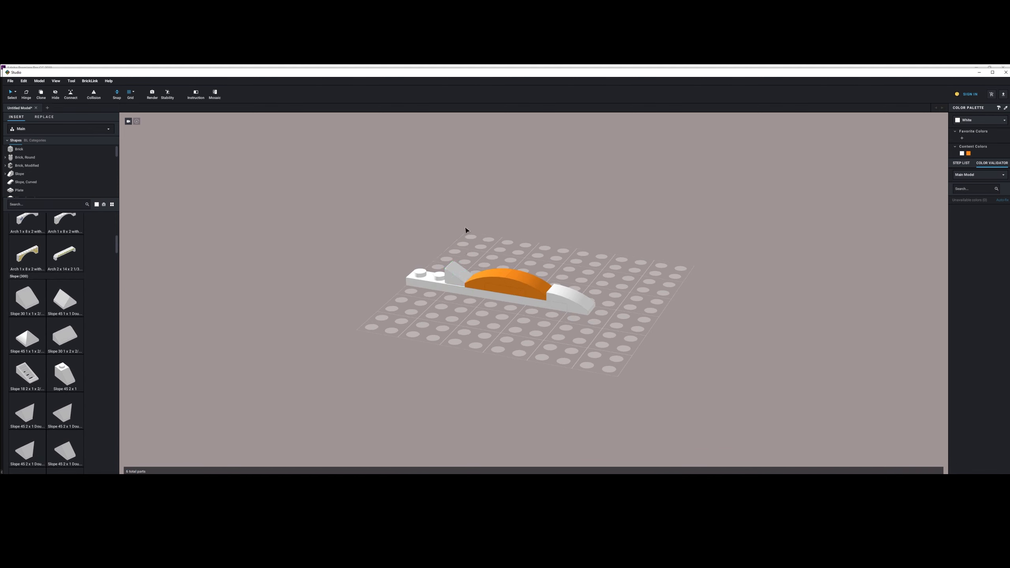
Step: Place a Slope 45 2 x 1 on the rear end of the plate and stack a pasted copy on top, overhanging backward
right_drag(469, 211, 466, 234)
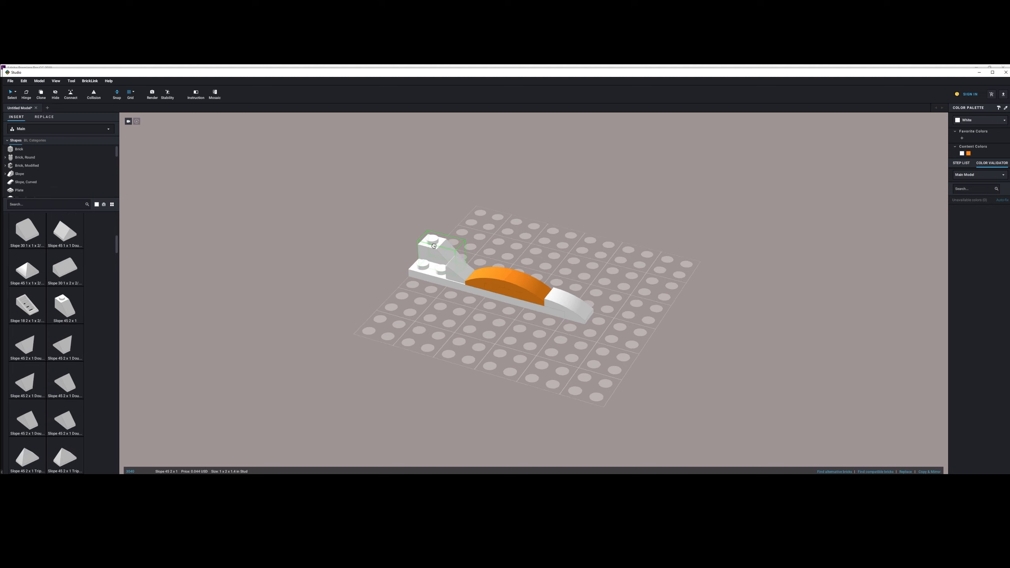
click(429, 252)
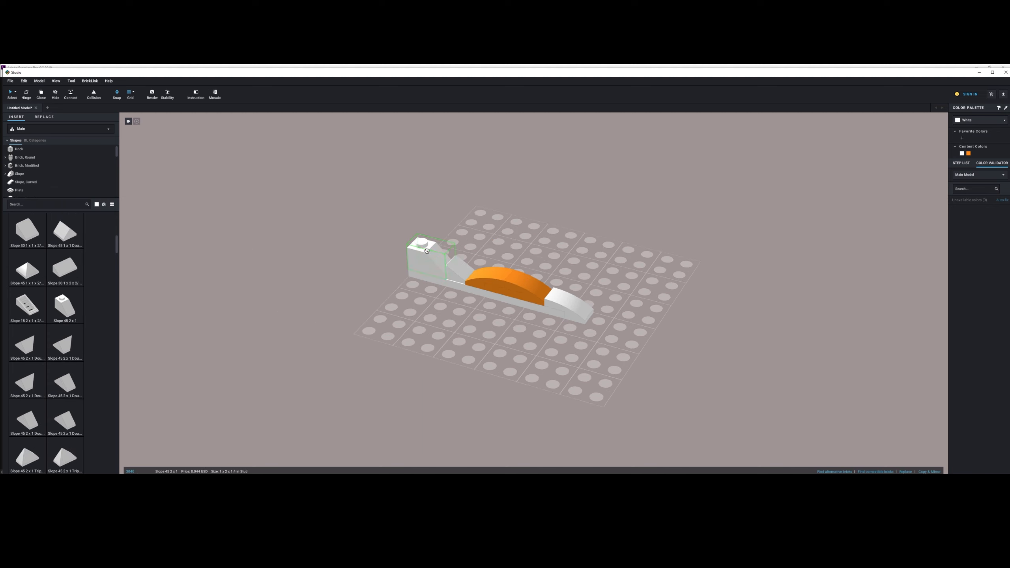
key(ctrl+c)
key(ctrl+v)
click(413, 232)
click(414, 199)
right_drag(398, 217, 396, 233)
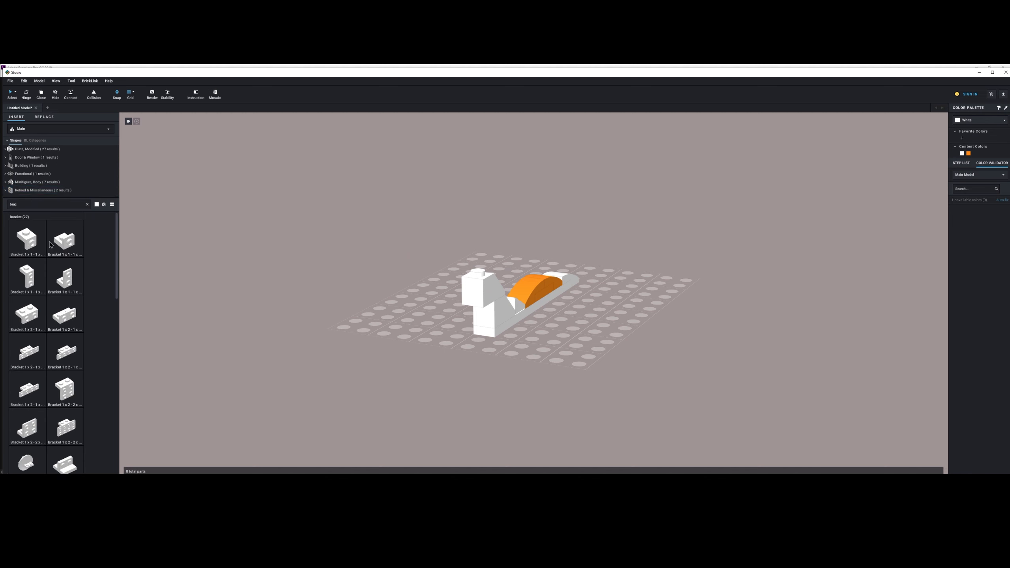
Step: Attach a 1 x 1 bracket beneath the overhanging tail slope with its side stud facing backward
drag(47, 241, 429, 347)
click(461, 327)
right_drag(429, 347, 436, 314)
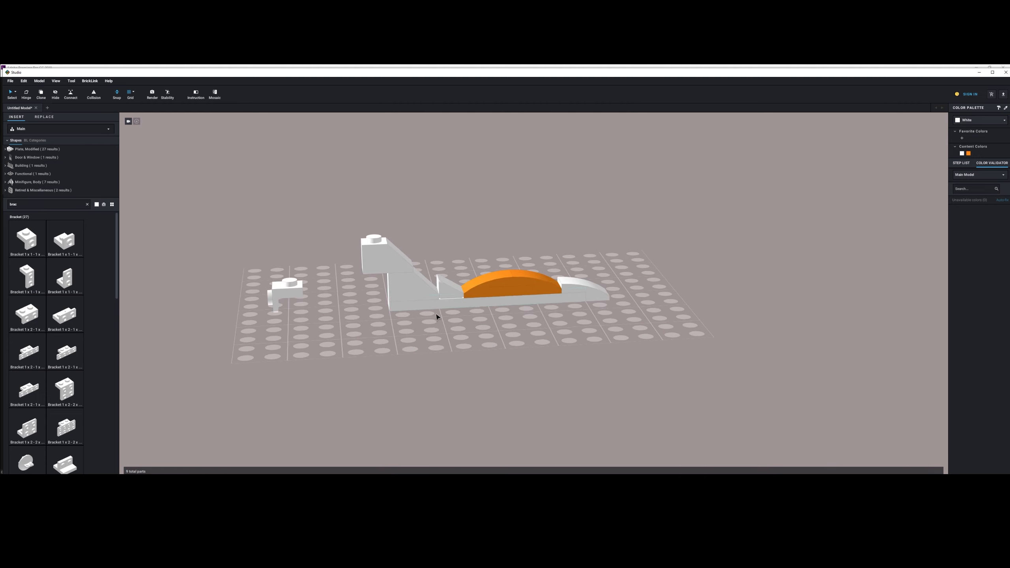
right_drag(365, 279, 373, 274)
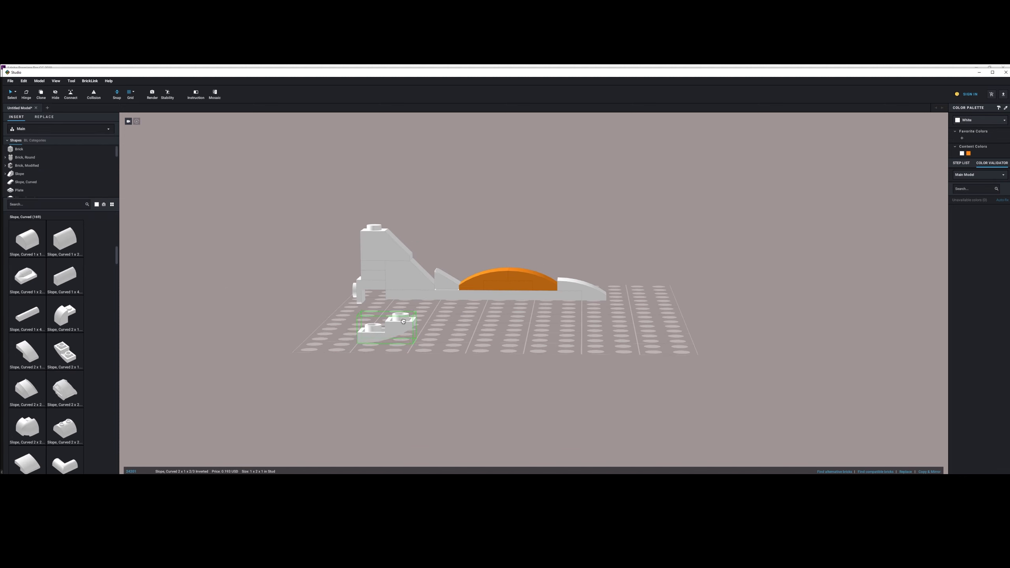
Step: Attach an inverted curved slope 2 x 1 x 2/3, rotated half a turn, beneath the rear of the fuselage plate
key(Right)
key(Right)
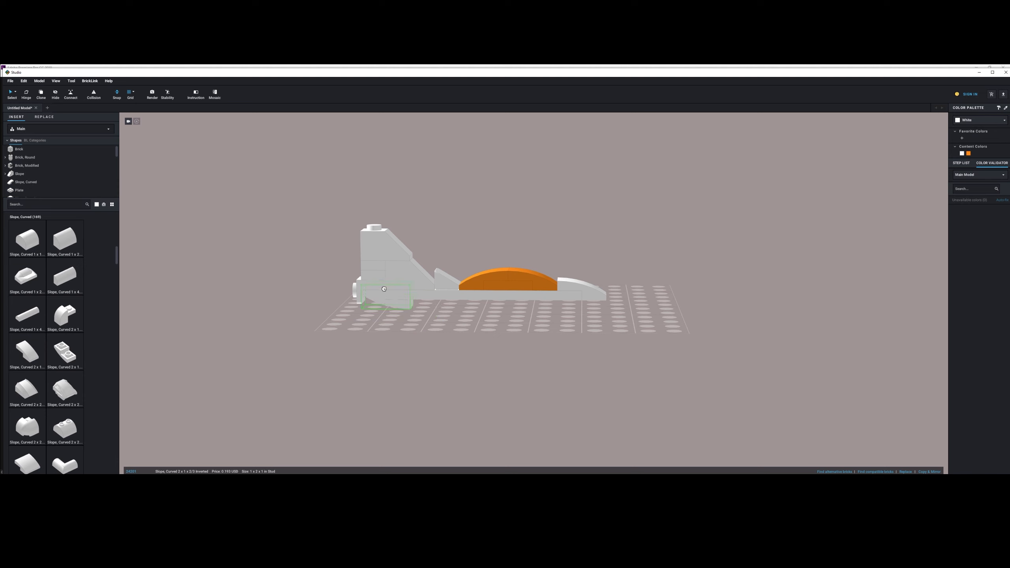
click(382, 289)
key(Escape)
right_drag(385, 315, 398, 315)
Step: Search the parts for "cone" and attach a Cone 1 x 1 with Top Groove to the bracket's rear stud as an engine nozzle
click(46, 204)
text(cone)
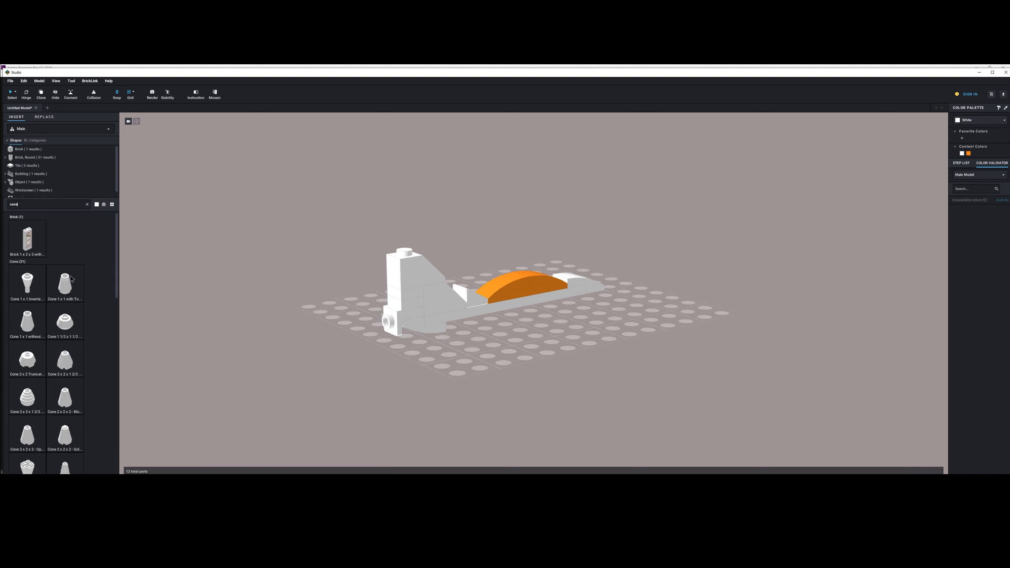
click(70, 283)
click(323, 338)
key(Escape)
right_drag(323, 341, 422, 361)
key(Down)
drag(545, 357, 532, 334)
Step: Recolor the engine cone Light Bluish Gray
click(966, 120)
click(960, 137)
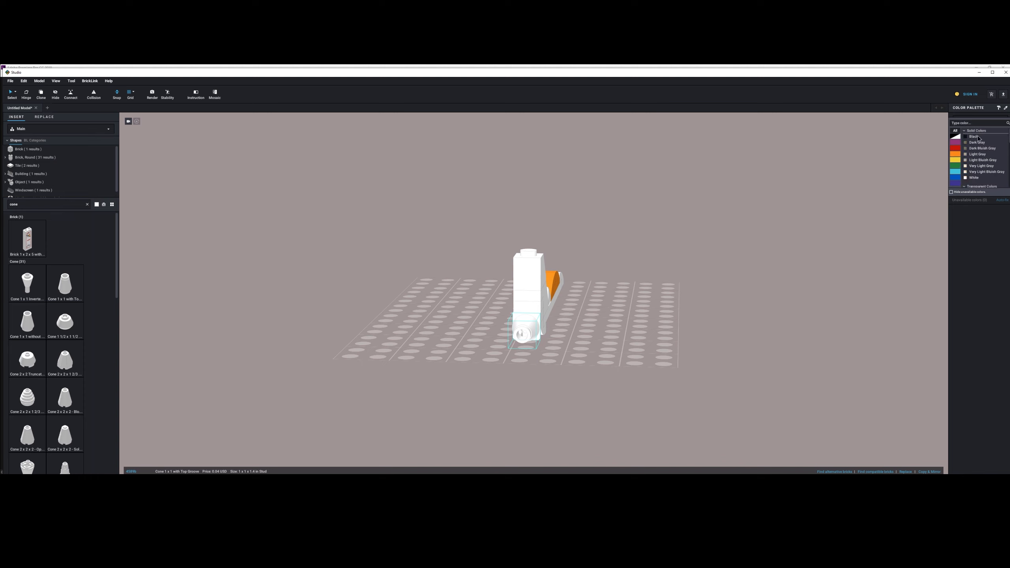
click(982, 160)
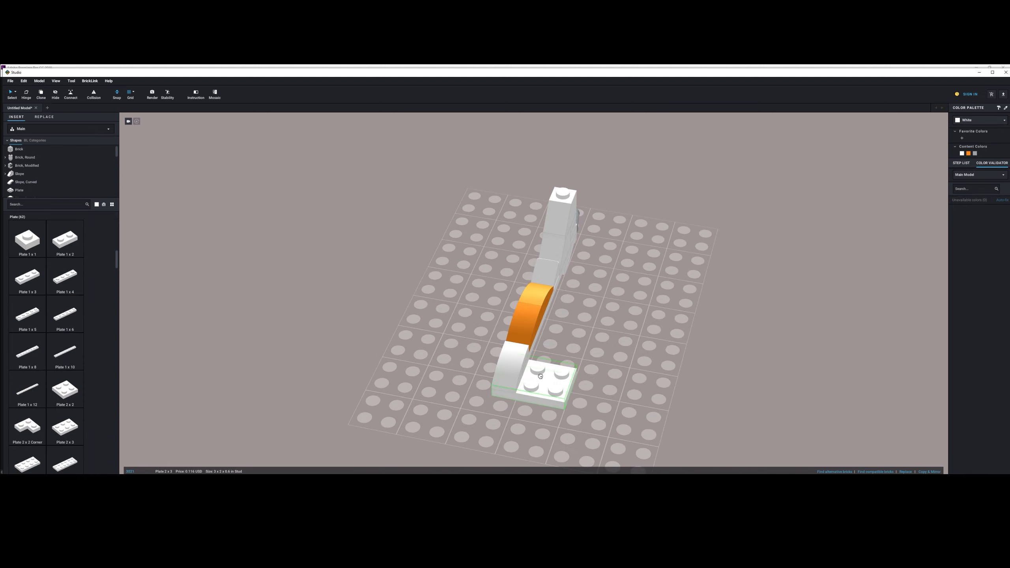
Step: Center a Plate 2 x 3 crosswise beneath the fuselage behind the cockpit and attach a 2 x 2 wedge plate as a wing piece
drag(533, 382, 584, 302)
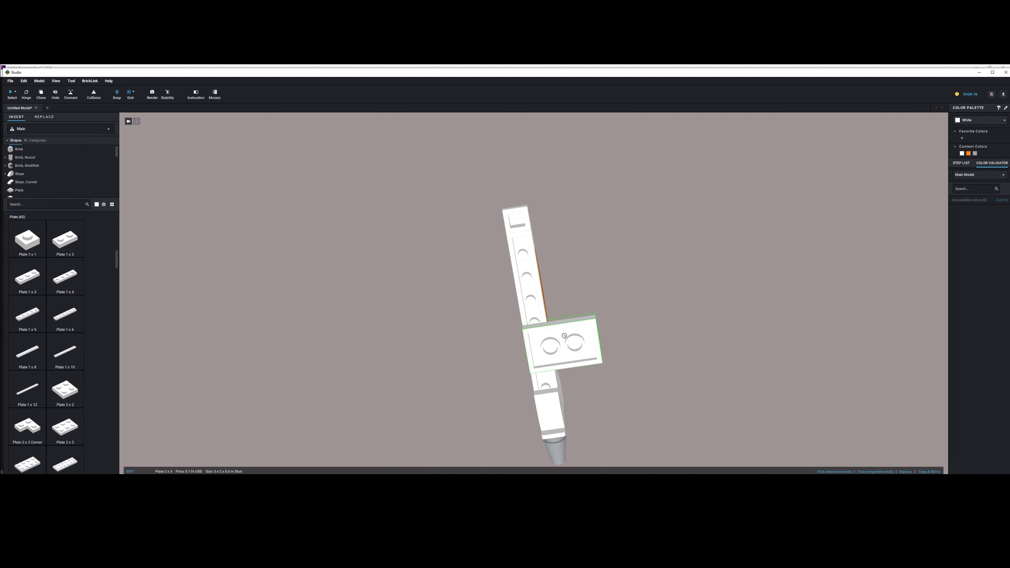
drag(588, 336, 557, 360)
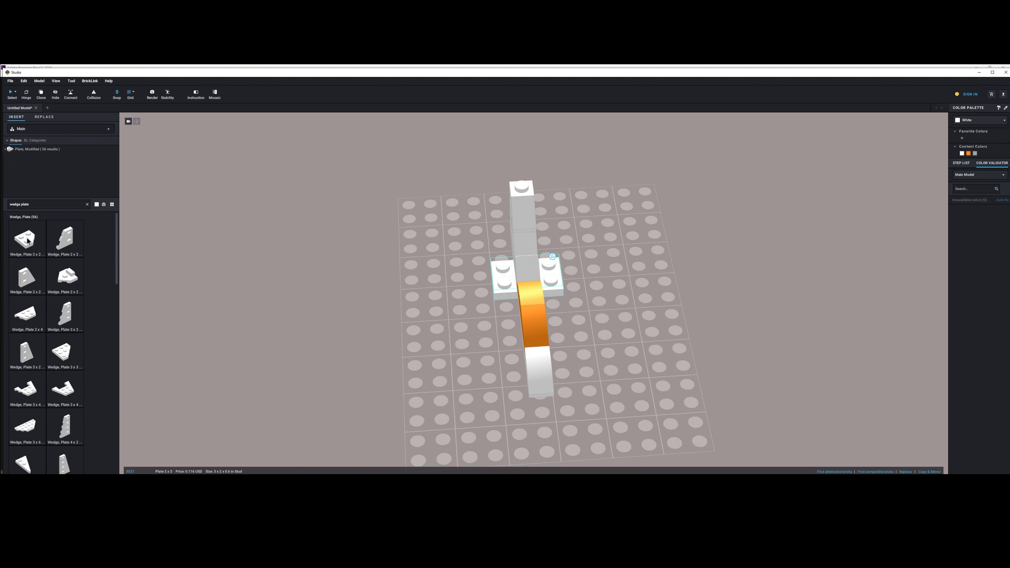
drag(25, 239, 492, 311)
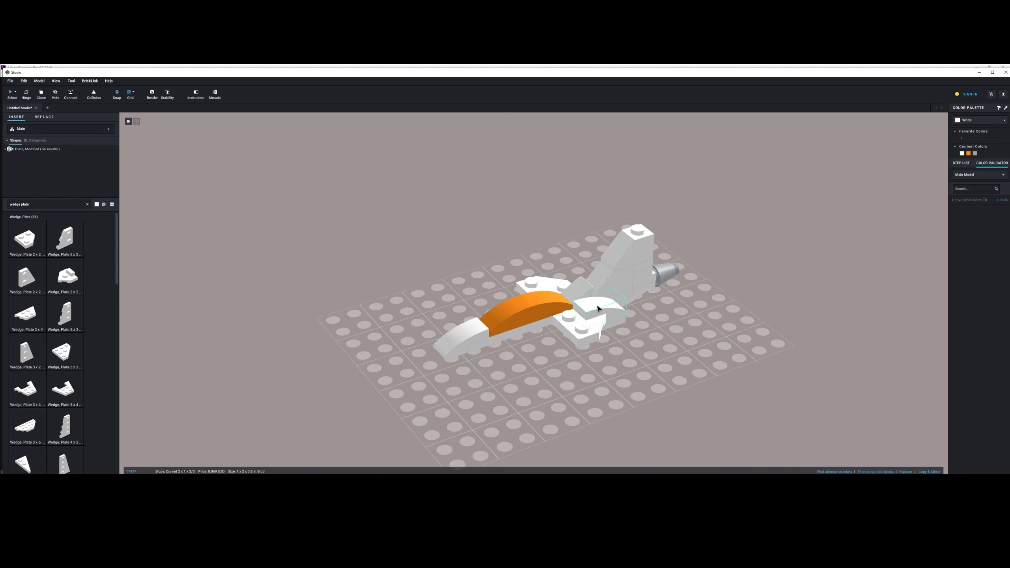
Step: Attach a matching Slope, Curved 2 x 1 x 2/3 on the opposite side of the fuselage behind the cockpit
drag(588, 315, 567, 253)
click(568, 224)
right_drag(568, 224, 593, 181)
Step: Attach a Plate 1 x 8 lengthwise along each side of the cockpit, extending forward past the nose slope
click(540, 369)
key(ctrl+c)
key(ctrl+v)
right_drag(553, 338, 536, 328)
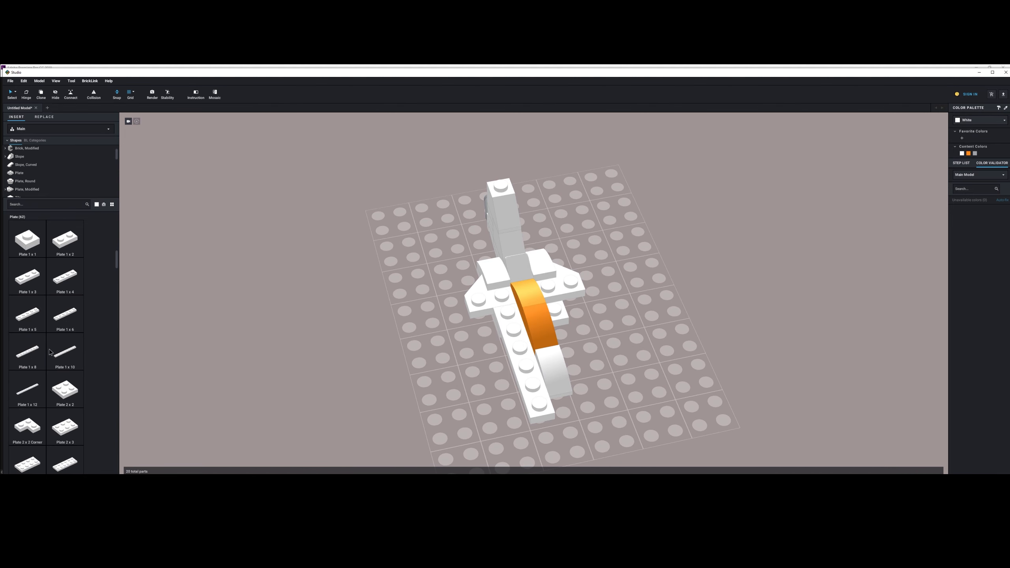
drag(27, 352, 507, 402)
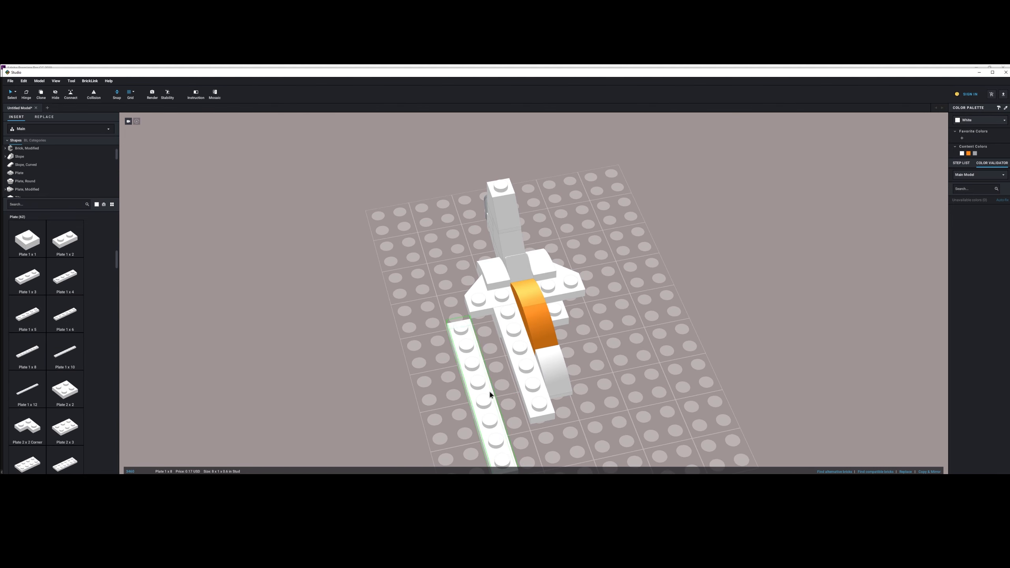
drag(463, 331, 509, 322)
drag(509, 322, 508, 317)
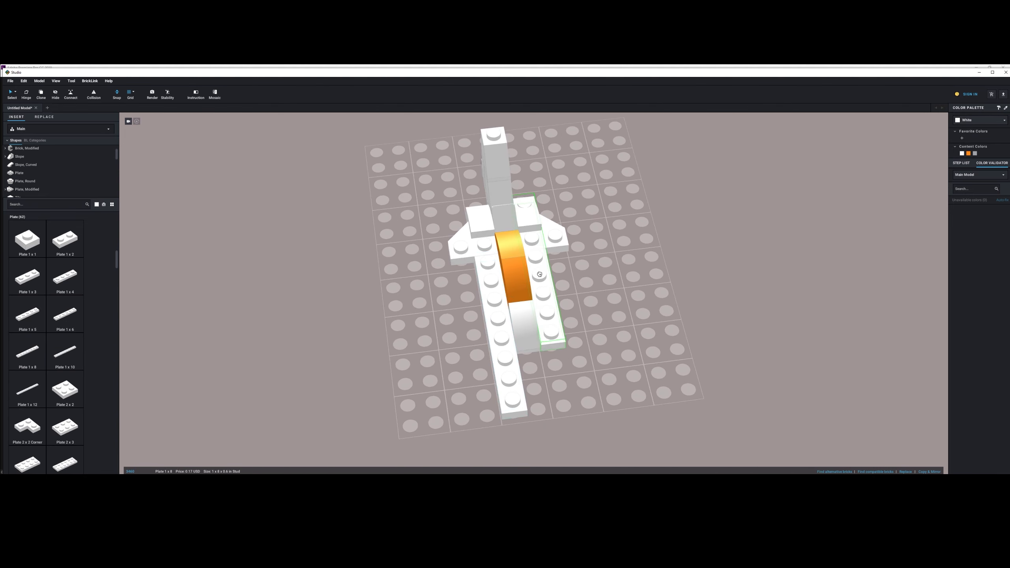
drag(540, 275, 555, 330)
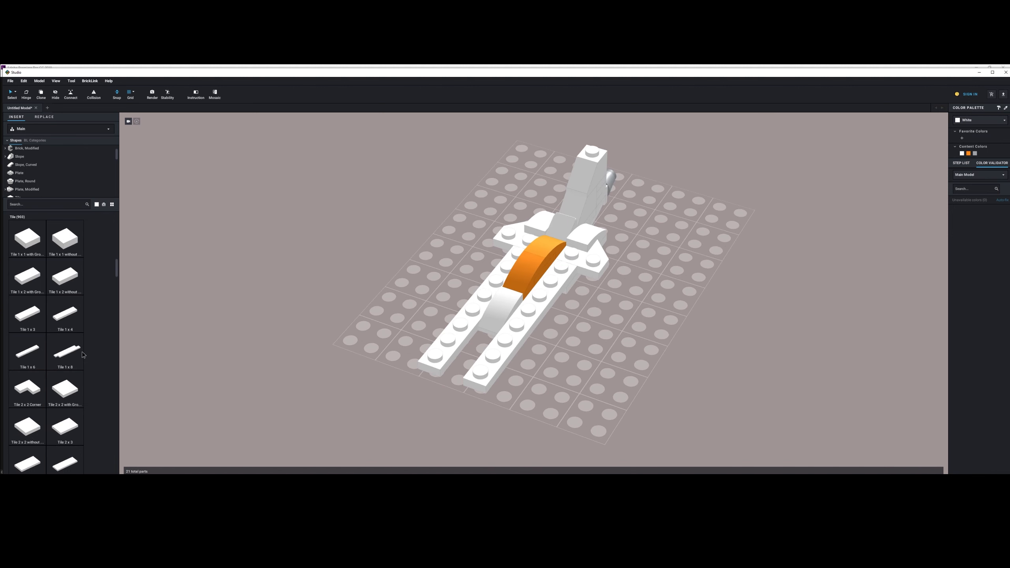
Step: Cover each side plate with a Tile 1 x 8 and fill the remaining front stud with a 1 x 1 tile
drag(65, 352, 527, 293)
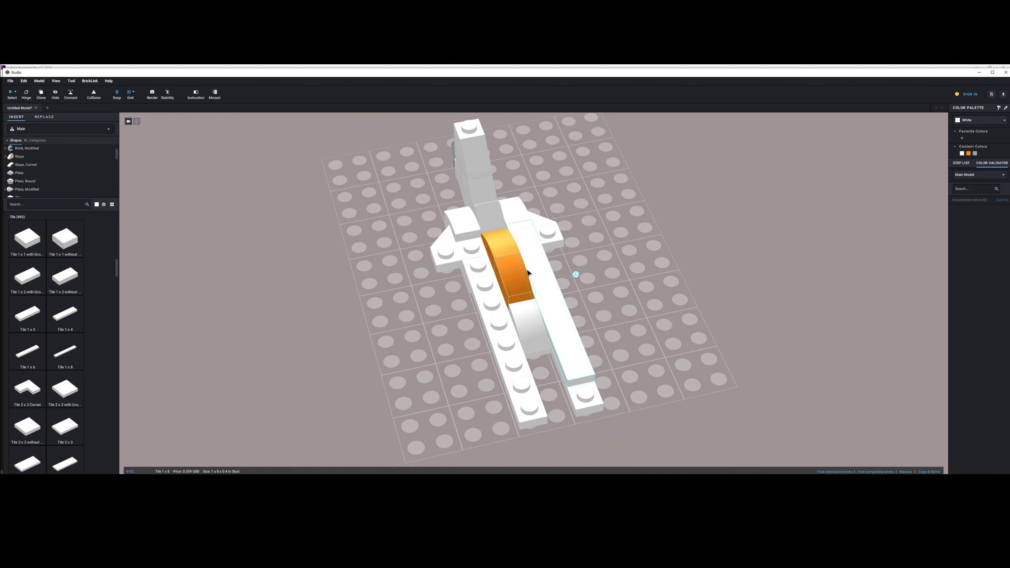
click(493, 295)
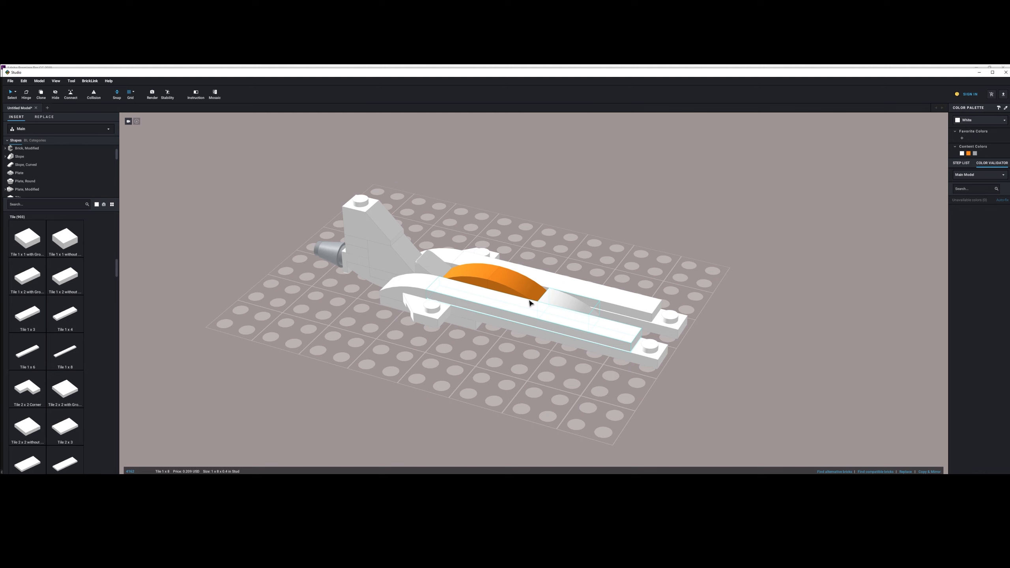
click(625, 245)
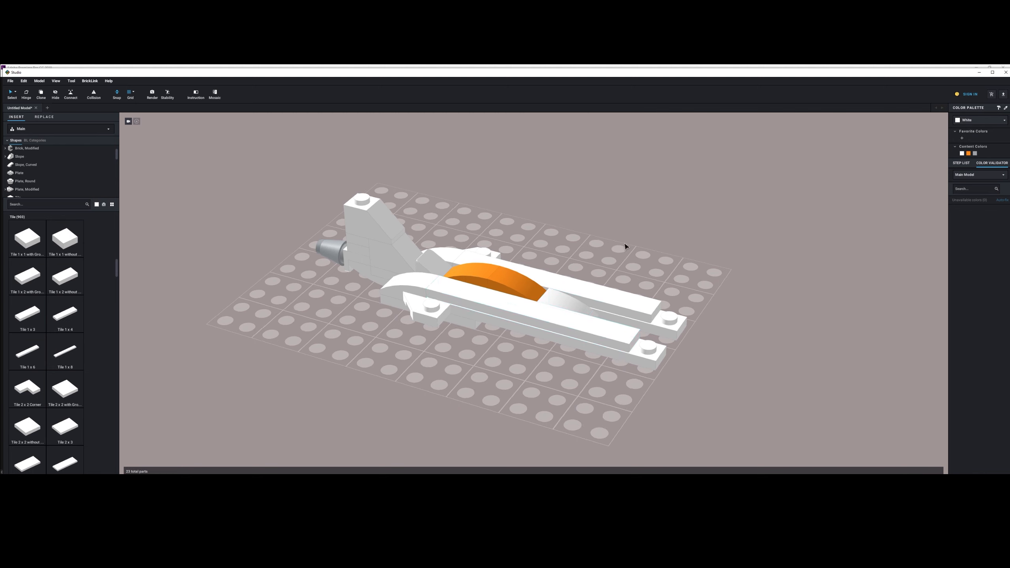
right_drag(625, 246, 626, 251)
drag(59, 244, 647, 358)
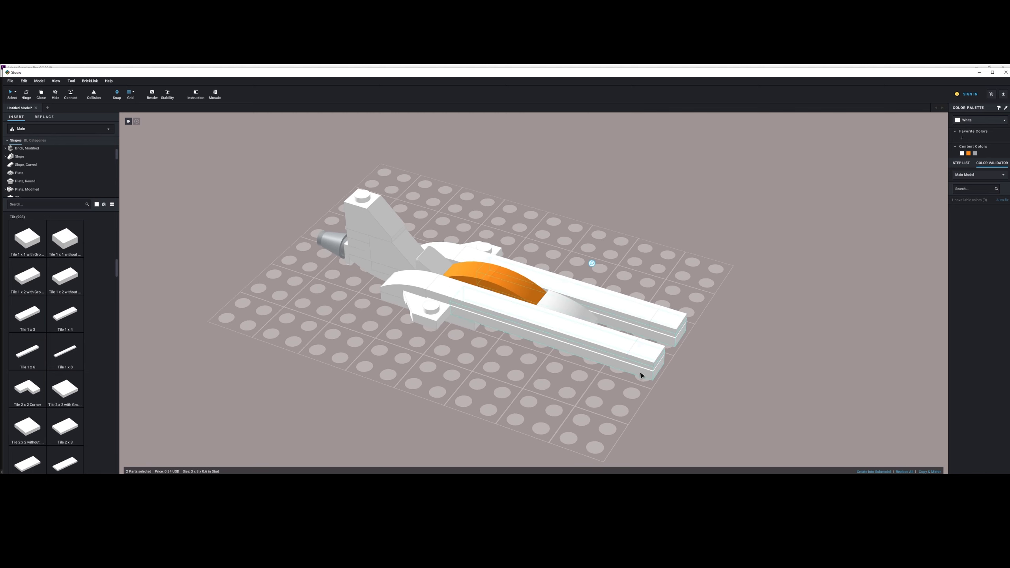
Step: Recolor both Plate 1 x 8 side plates and the two Plate 2 x 3 pieces beneath the fuselage Dark Bluish Gray
click(980, 121)
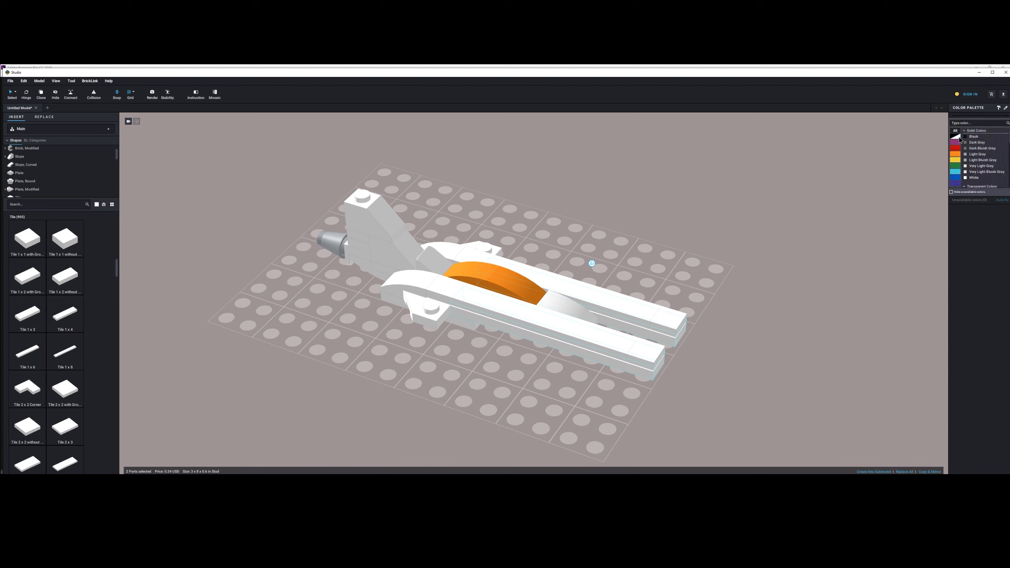
click(980, 149)
click(692, 228)
right_drag(692, 228, 652, 219)
click(611, 313)
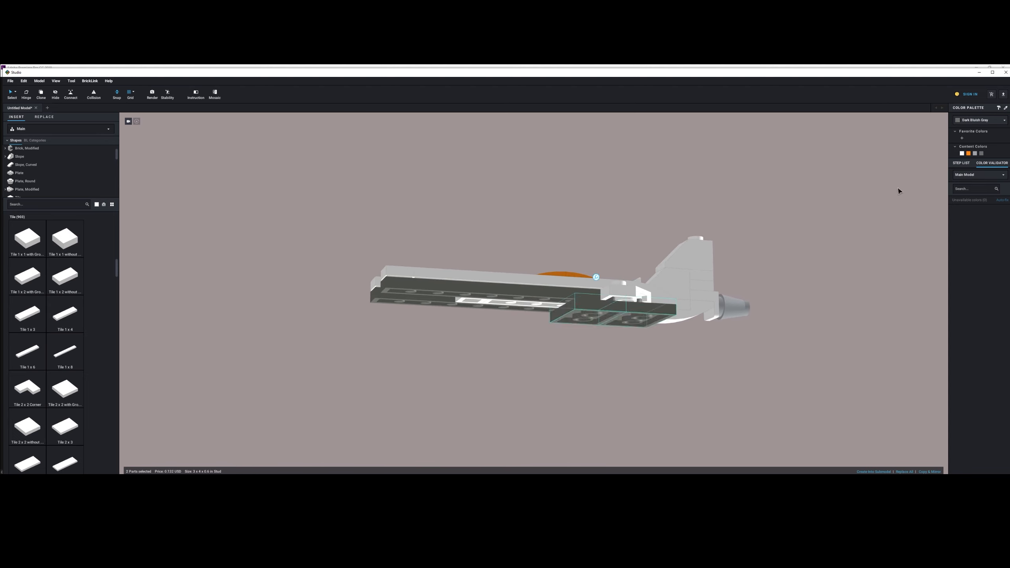
click(812, 198)
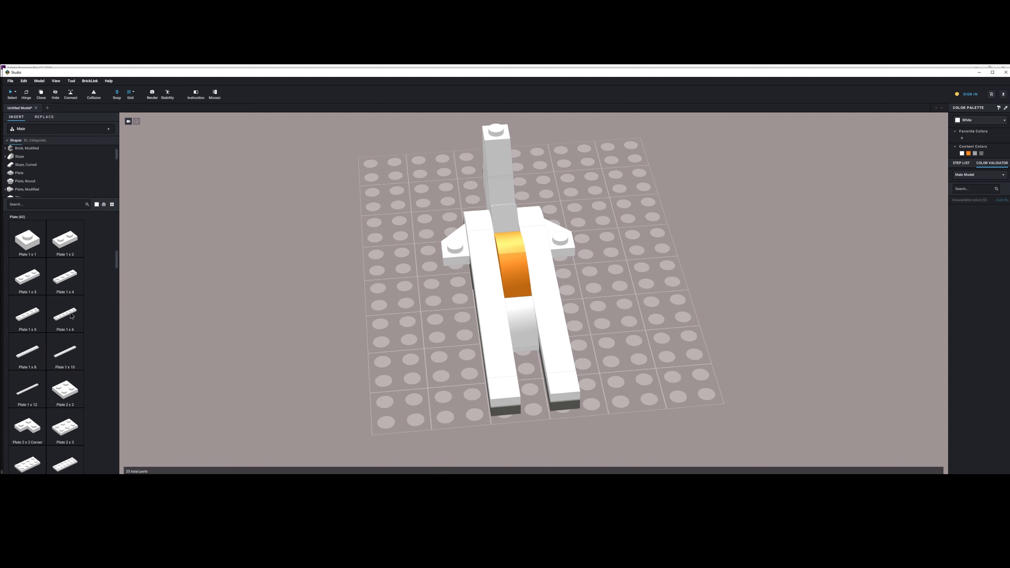
Step: Attach a Plate 1 x 6 crosswise under each wedge plate so they extend outward as wings
drag(65, 314, 397, 269)
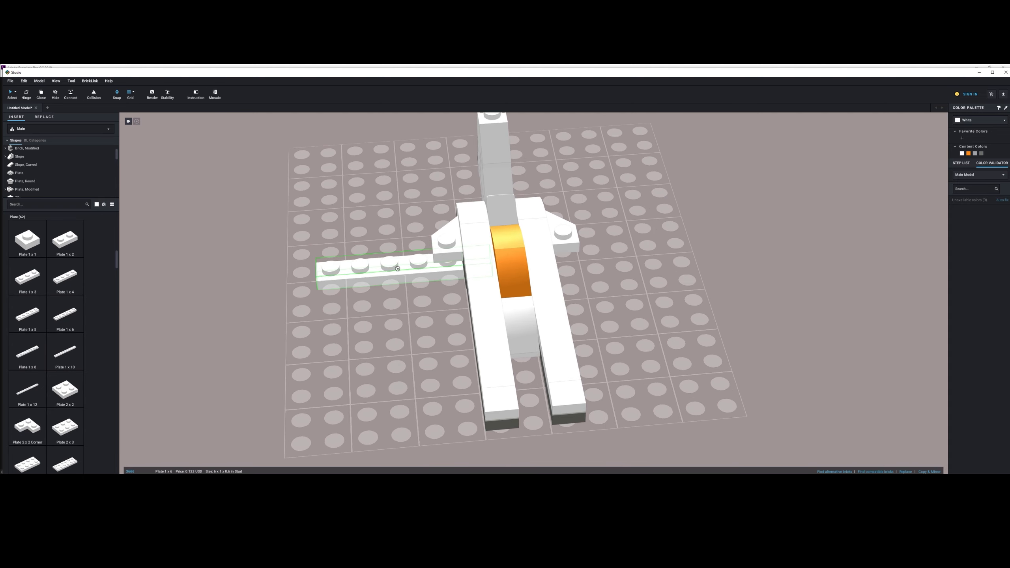
click(383, 261)
right_drag(384, 262, 699, 279)
click(736, 309)
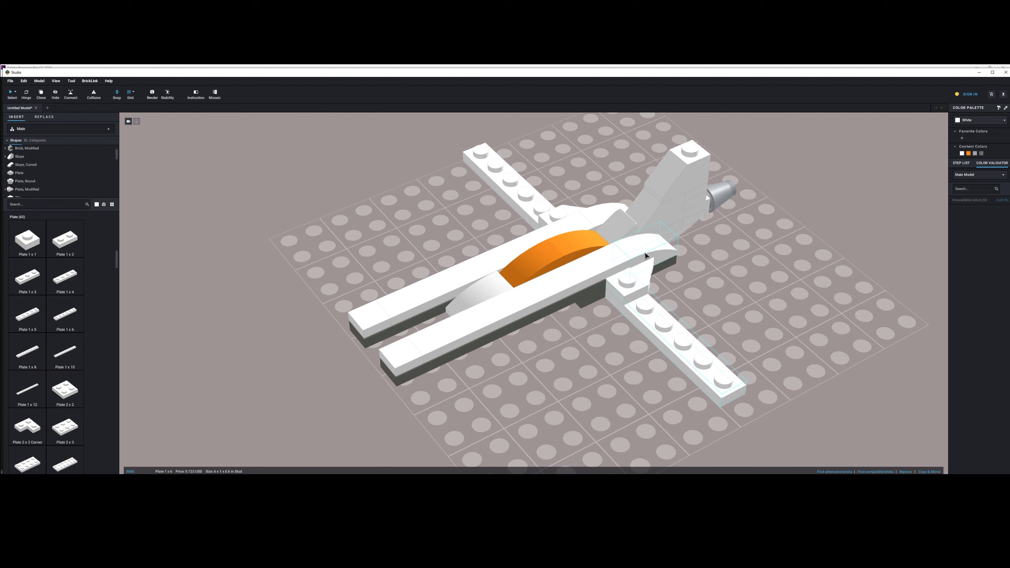
Step: Place a Slope, Curved 2 x 1 x 2/3 on the wedge plate at each wing root
drag(602, 259, 619, 289)
click(618, 290)
right_drag(619, 289, 563, 266)
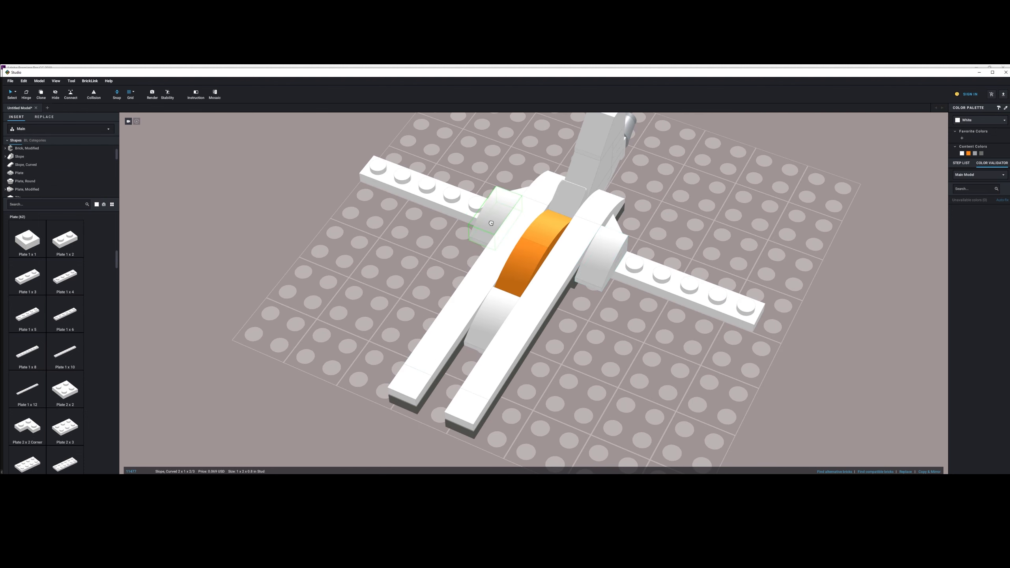
right_drag(473, 220, 493, 159)
Step: Attach a Plate 2 x 2 Corner beneath one wing root and a rotated copy beneath the other
click(28, 426)
click(493, 349)
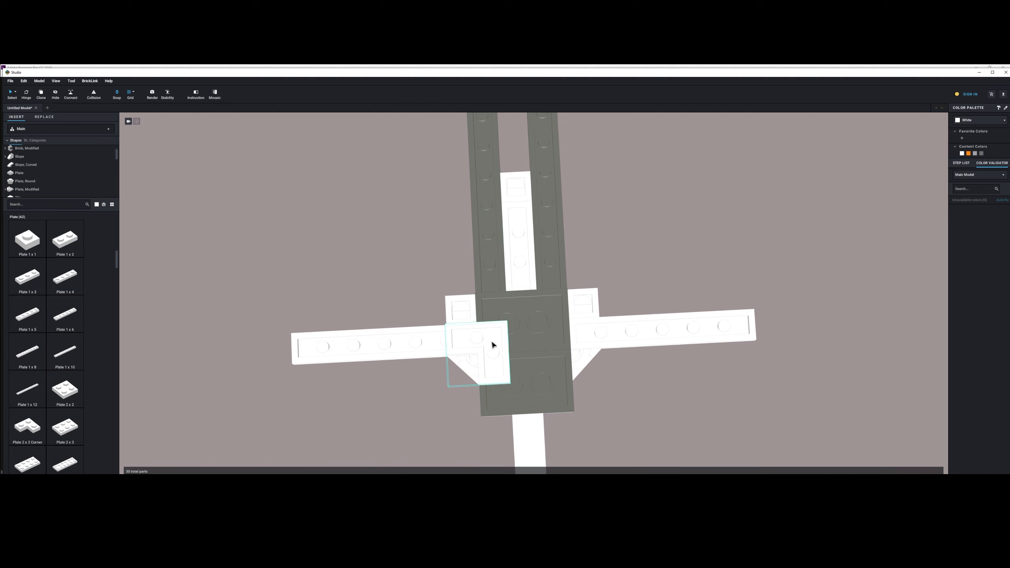
key(ctrl+c)
key(ctrl+v)
key(Right)
click(560, 340)
Step: Attach four copies of the rear inverted curved slope 2 x 1 x 2/3 in two rows beneath the fuselage's Plate 2 x 3 pieces
right_drag(560, 341, 701, 316)
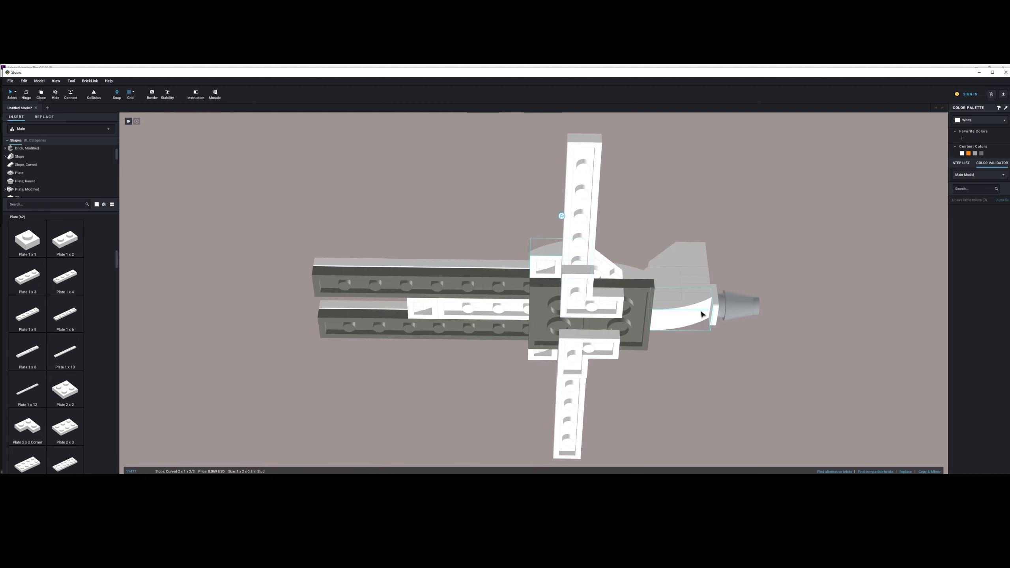
click(700, 314)
key(ctrl+c)
key(ctrl+v)
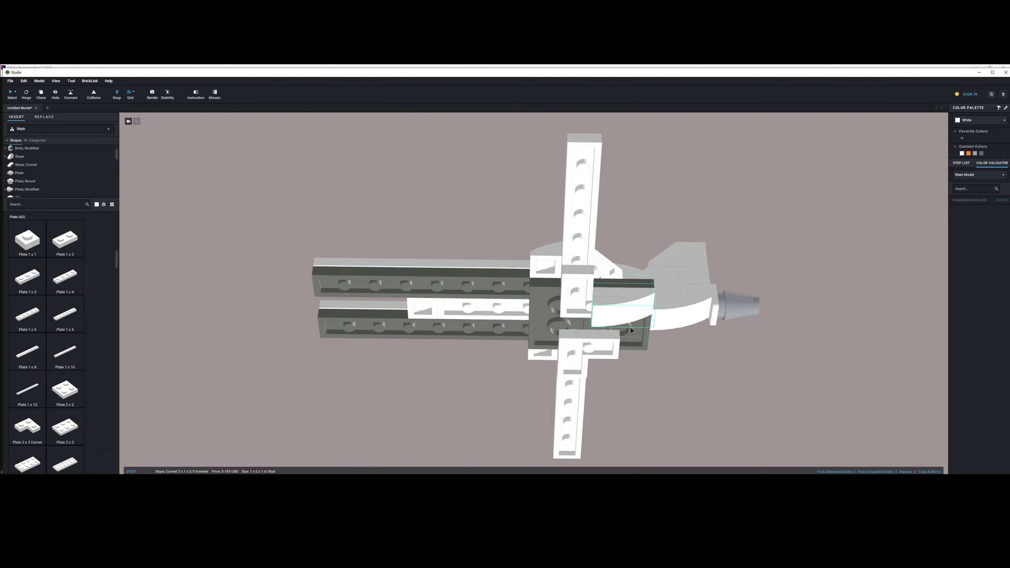
click(633, 333)
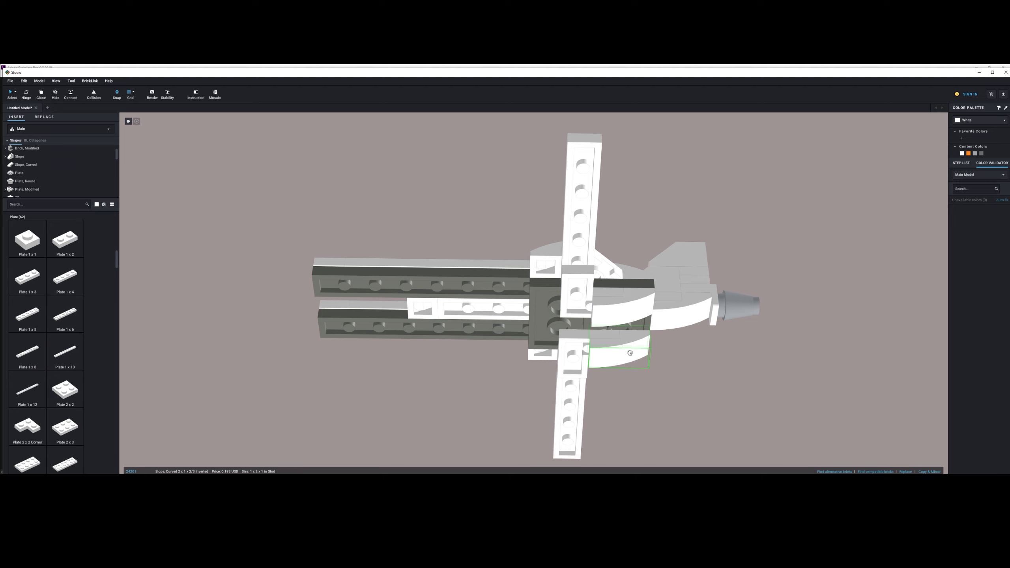
click(550, 314)
key(ctrl+v)
click(554, 348)
right_drag(547, 336, 537, 292)
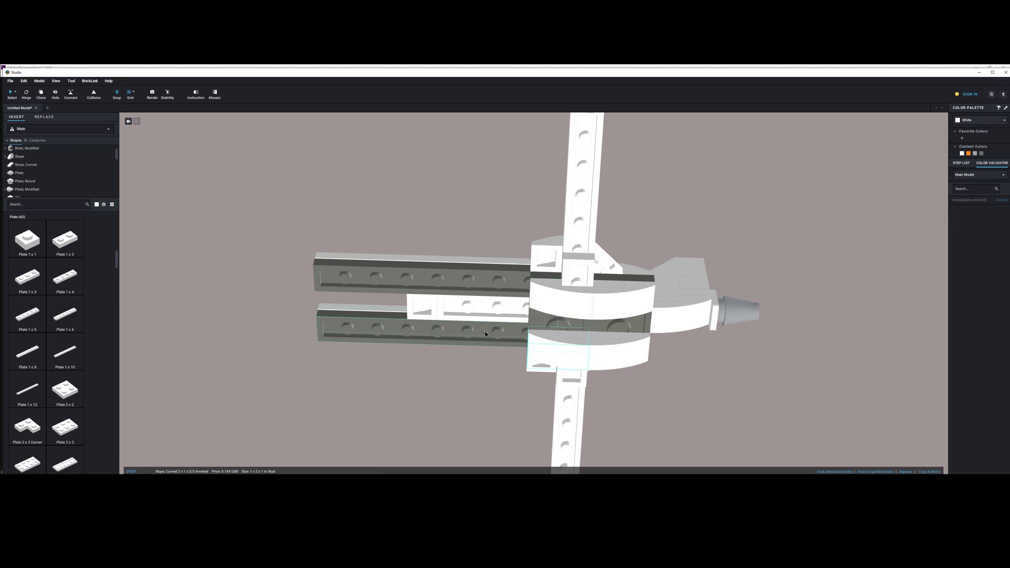
Step: Attach another copy of the inverted curved slope beneath the nose, between the two long side plates
key(ctrl+v)
click(444, 312)
right_drag(456, 295, 447, 275)
Step: Attach a Plate 1 x 3 beneath the fuselage behind the nose and recolor it Dark Bluish Gray
click(58, 278)
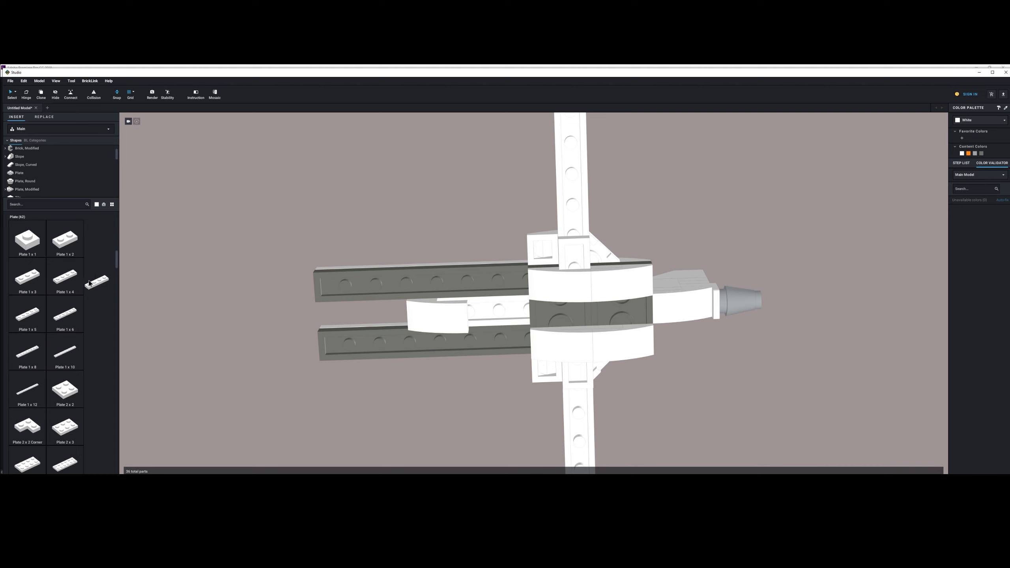
click(80, 281)
click(35, 278)
click(489, 315)
scroll(646, 264, up, 1)
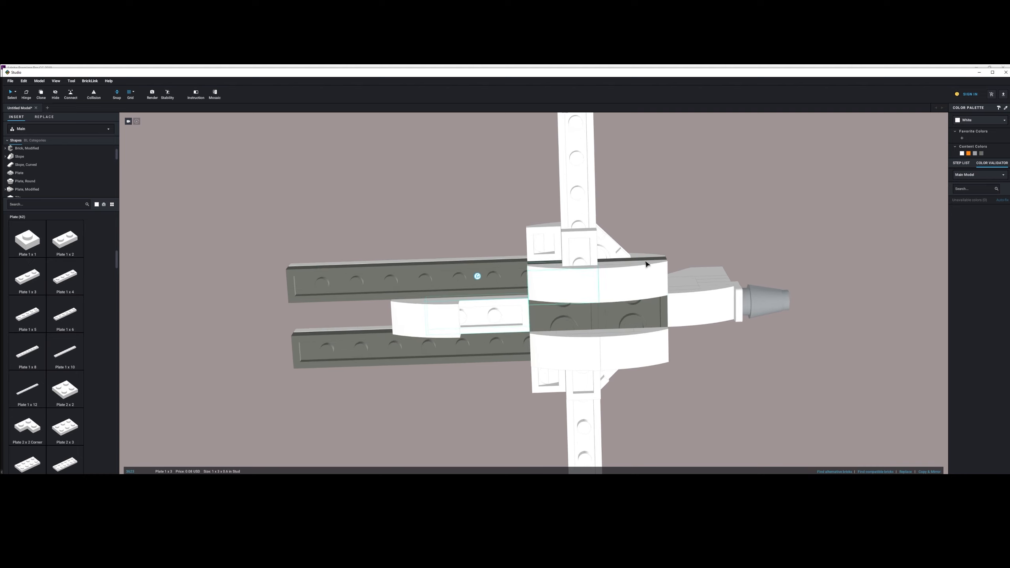
click(981, 153)
Step: Copy a wing's Plate 1 x 6, rotate it lengthwise and attach it along the fuselage's underside behind the inverted nose slope
mouse_move(825, 181)
right_down()
mouse_move(758, 194)
mouse_move(757, 169)
right_up()
click(574, 202)
key(ctrl+c)
key(ctrl+v)
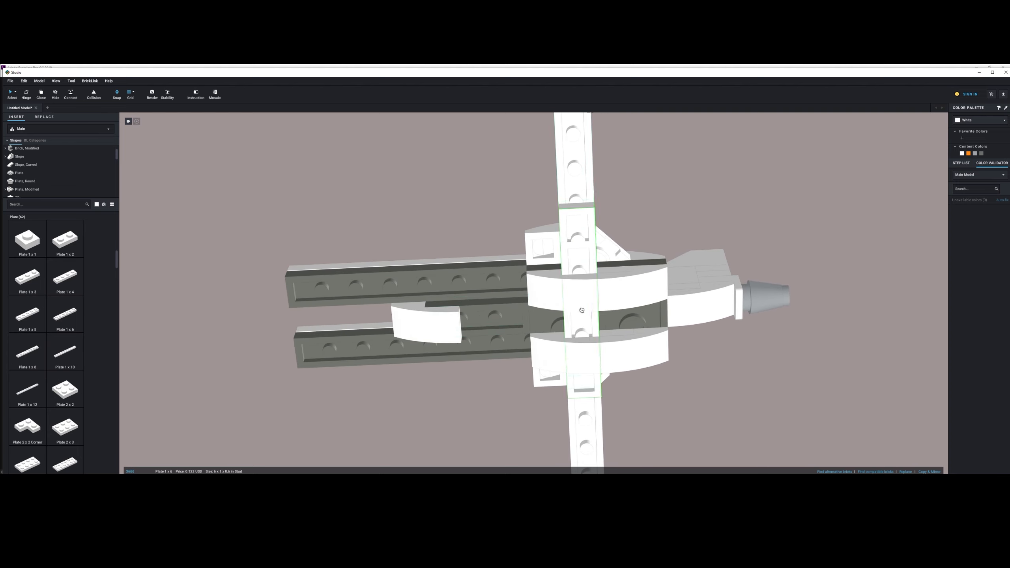
key(Right)
click(566, 325)
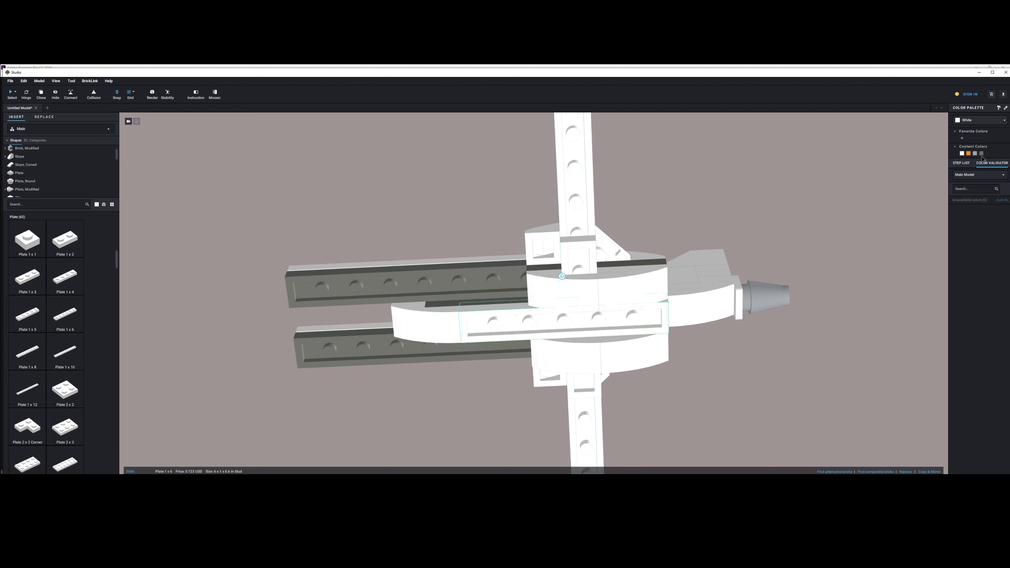
Step: Recolor the inverted nose slope and the lengthwise Plate 1 x 6 on the underside Dark Bluish Gray
click(465, 313)
click(980, 153)
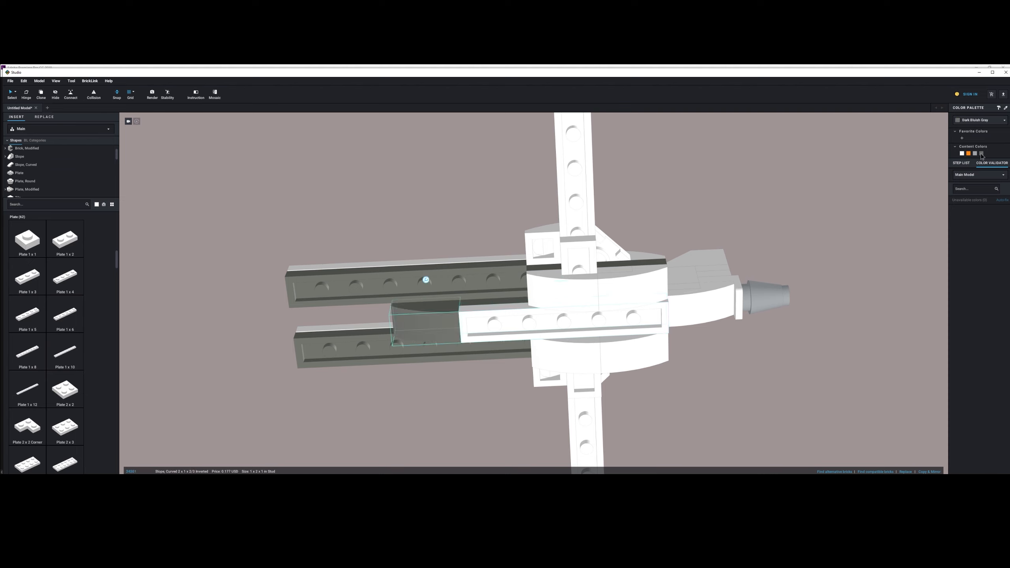
click(574, 311)
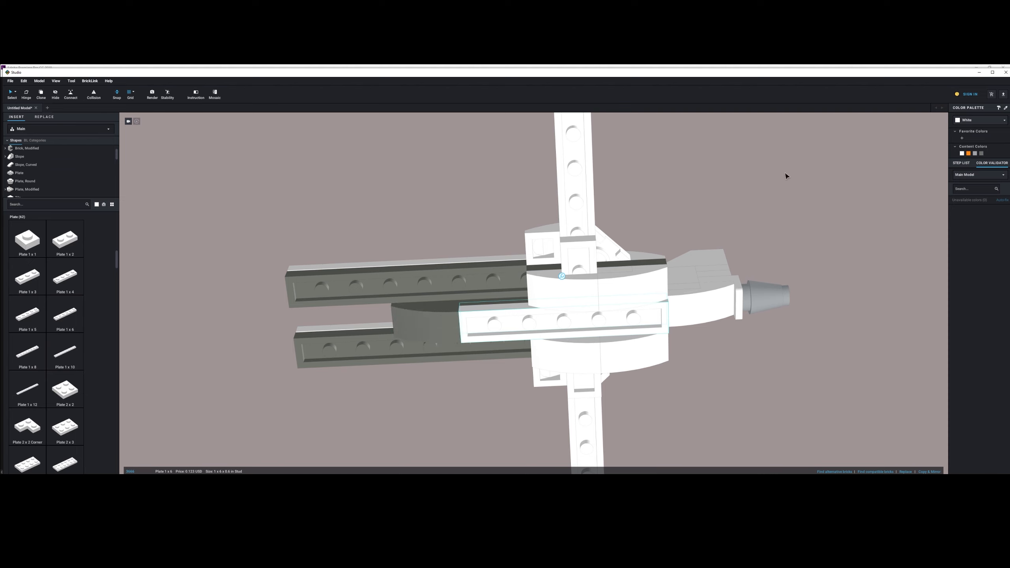
click(980, 154)
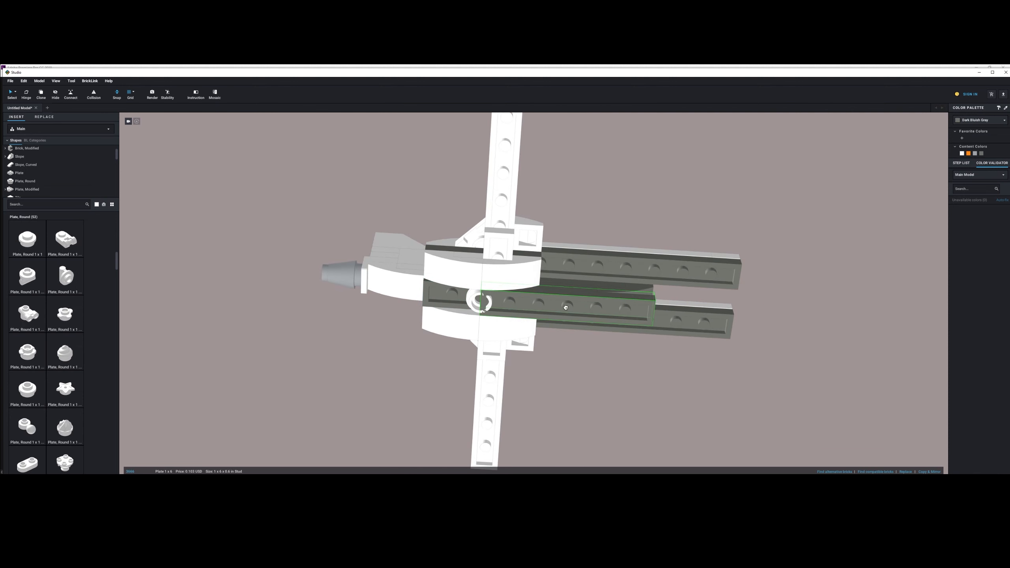
Step: Duplicate the Plate, Round 1 x 1 with Open Stud further forward on the underside and recolor both round plates Dark Bluish Gray
click(491, 301)
key(ctrl+c)
key(ctrl+v)
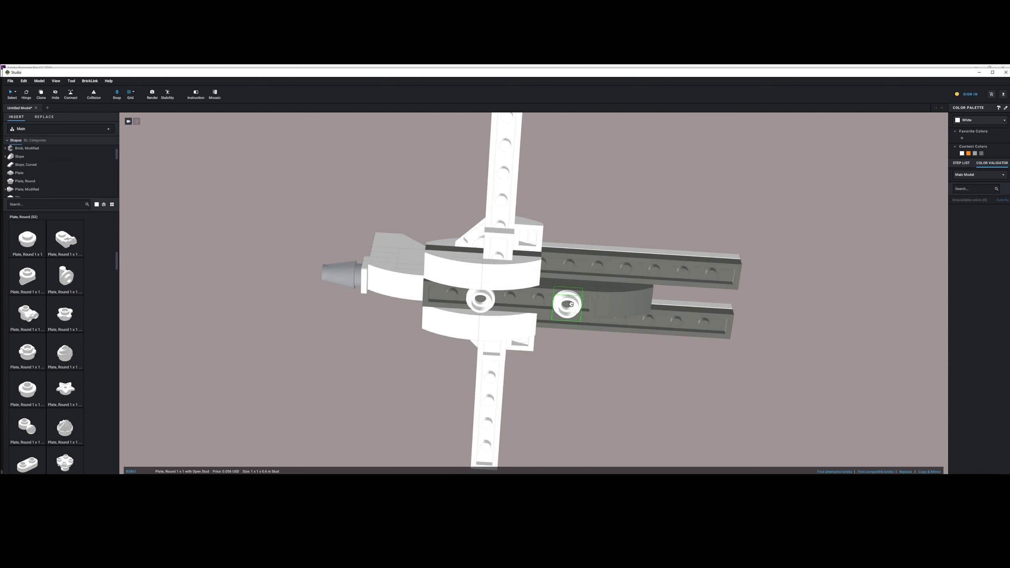
click(569, 302)
ctrl+click(491, 301)
mouse_move(491, 301)
right_down()
mouse_move(496, 320)
mouse_move(501, 306)
right_up()
click(981, 153)
Step: Delete the two Plate 2 x 2 Corner pieces beneath the wing roots
right_drag(709, 173, 595, 327)
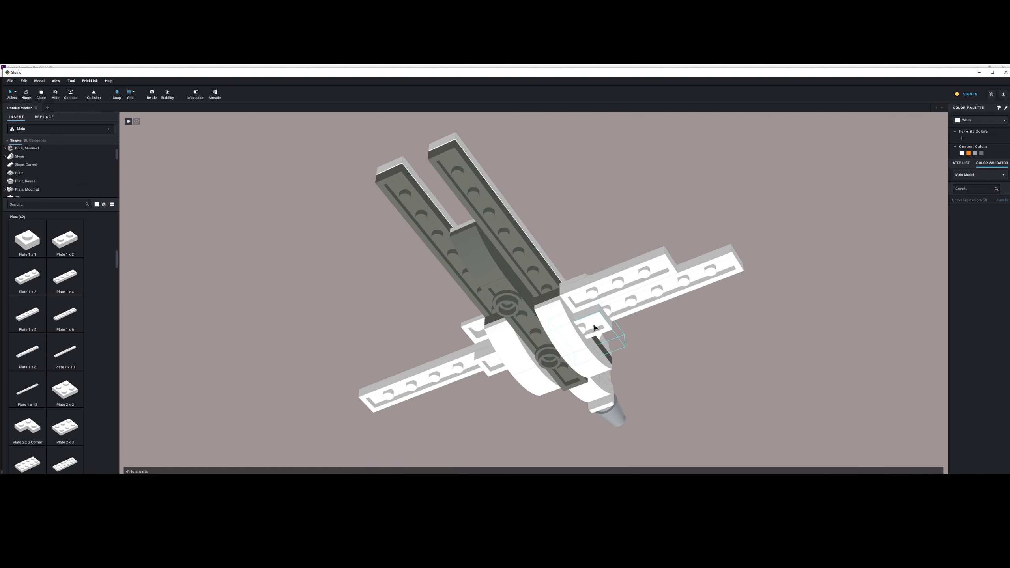
click(597, 327)
key(Delete)
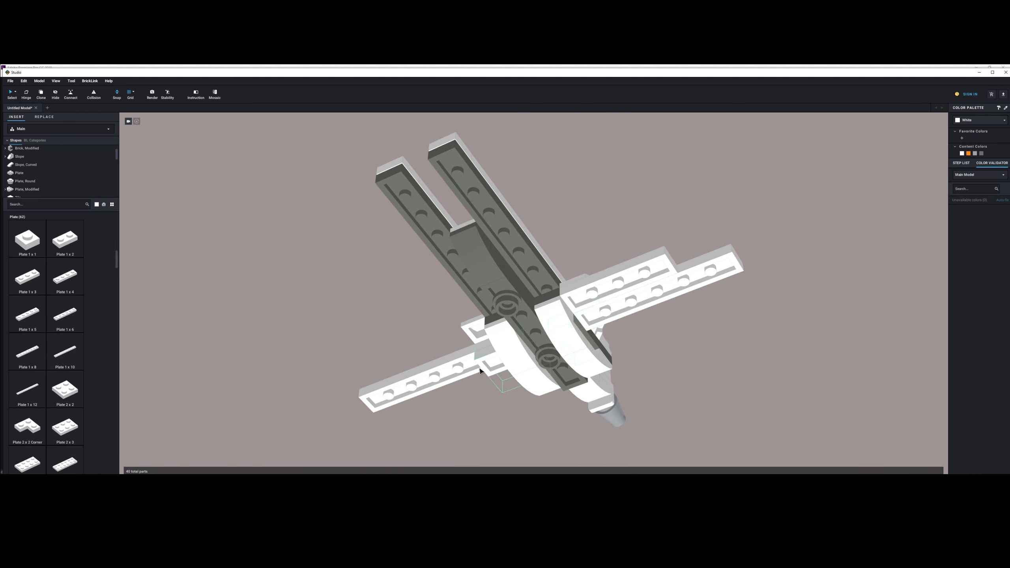
scroll(489, 370, up, 1)
click(492, 367)
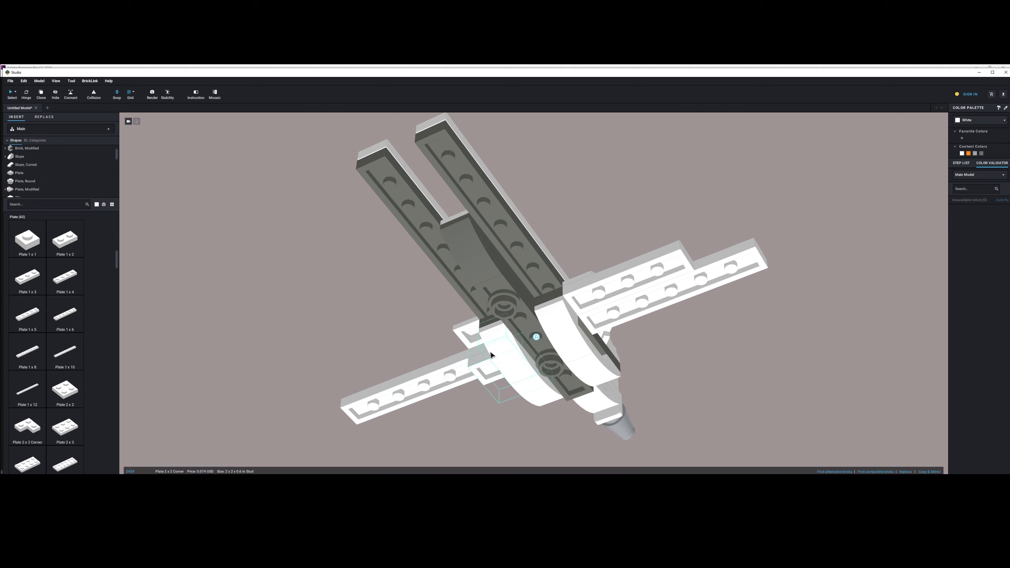
key(Delete)
Step: Attach a Plate 2 x 3 beneath the rear of each wing root
right_drag(496, 340, 503, 340)
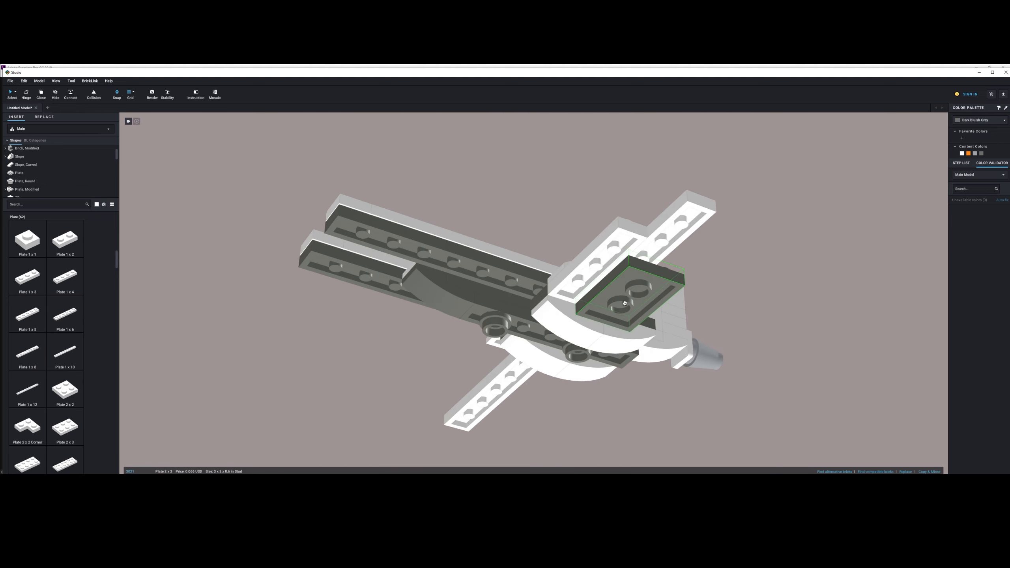
drag(635, 299, 619, 310)
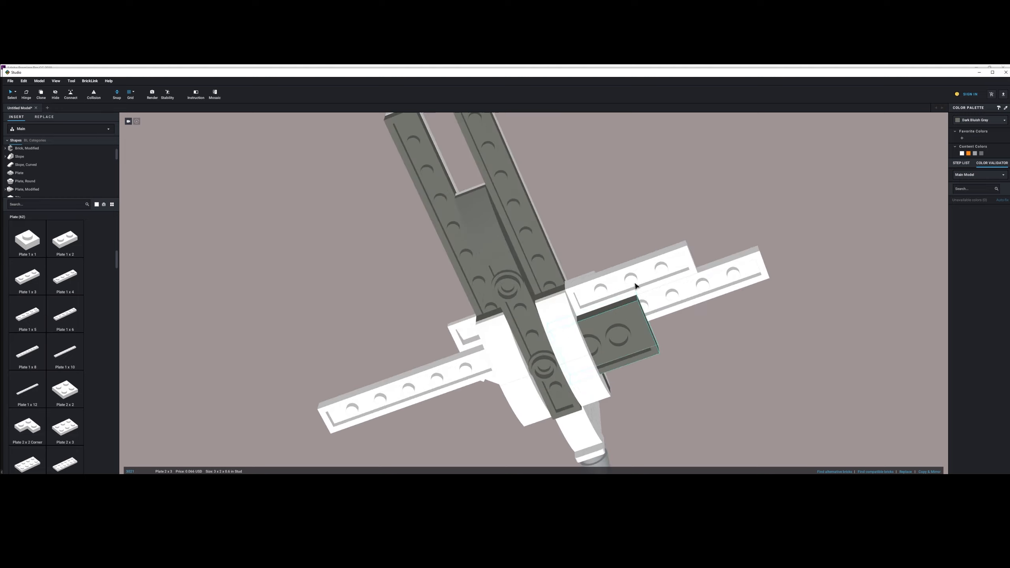
drag(410, 340, 440, 343)
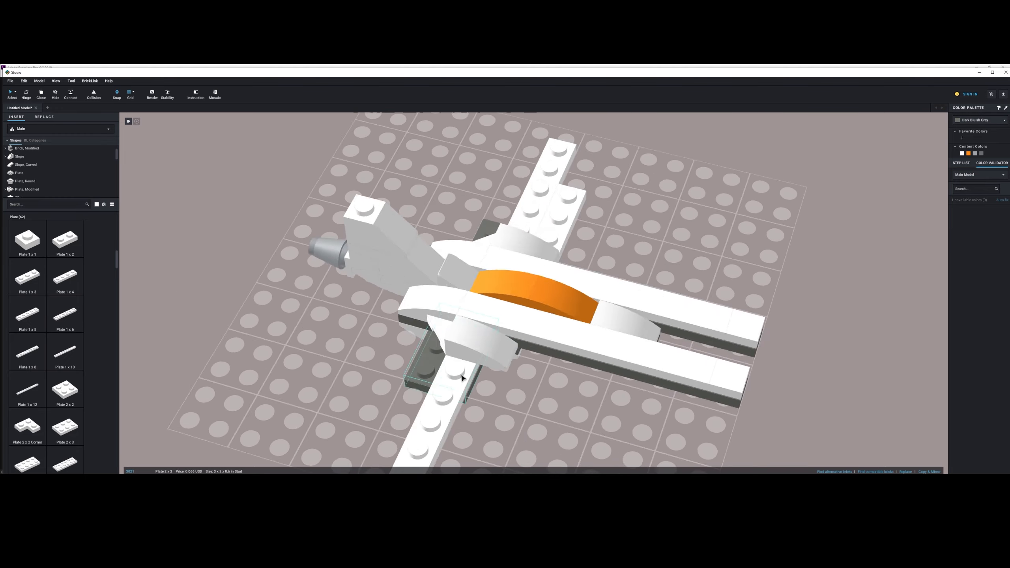
Step: Place a Slope, Curved 2 x 1 x 2/3 on the rear of one wing-root plate
right_drag(620, 302, 654, 280)
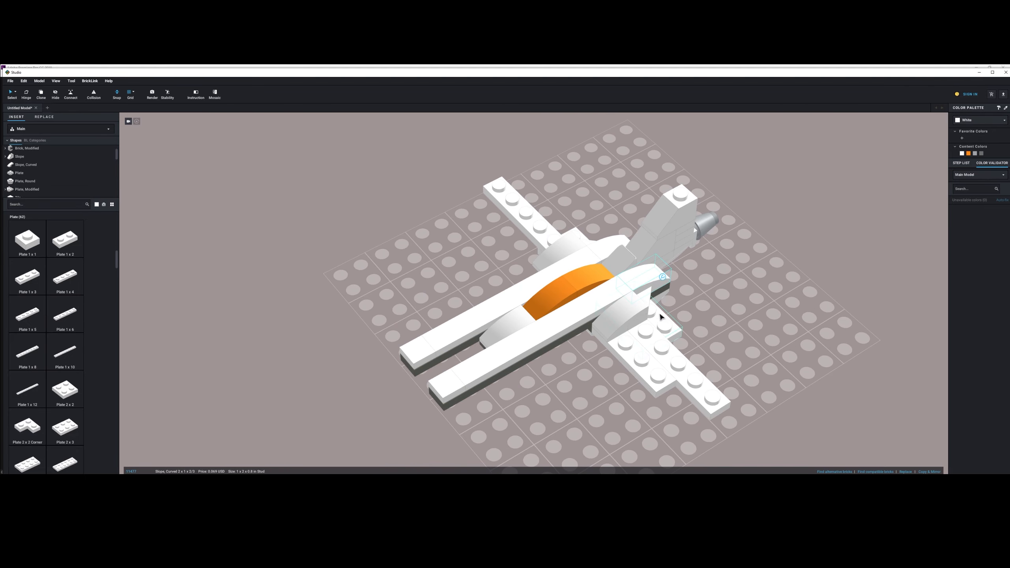
drag(663, 323, 660, 329)
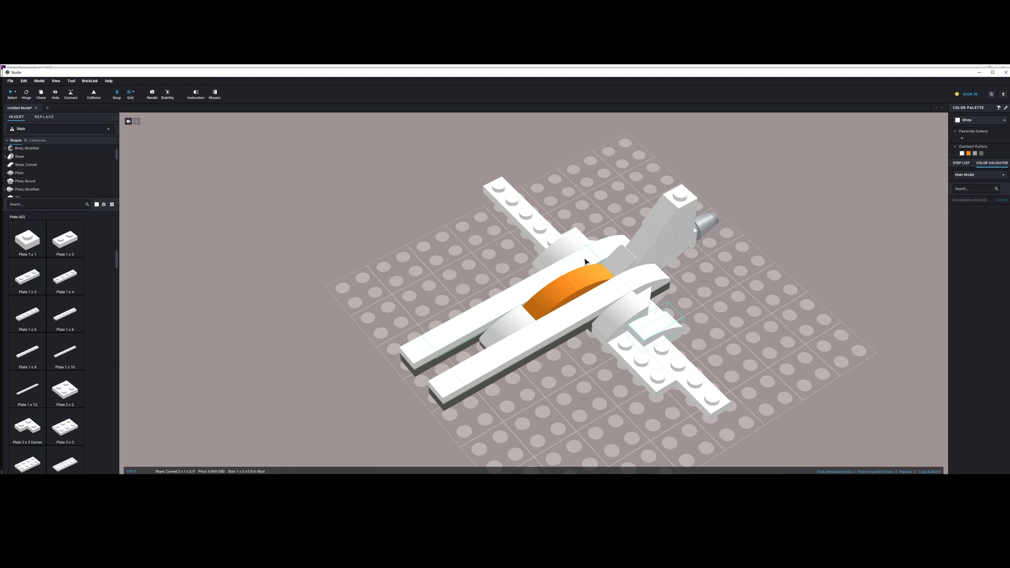
Step: Place a copy of the Slope, Curved 2 x 1 x 2/3 on the rear of the opposite wing-root plate
right_drag(586, 258, 624, 283)
key(ctrl+v)
click(594, 281)
Step: Temporarily hide parts around the fuselage, examine the Plate 2 x 3 on the underside, and show all parts again
key(h)
click(616, 285)
click(643, 293)
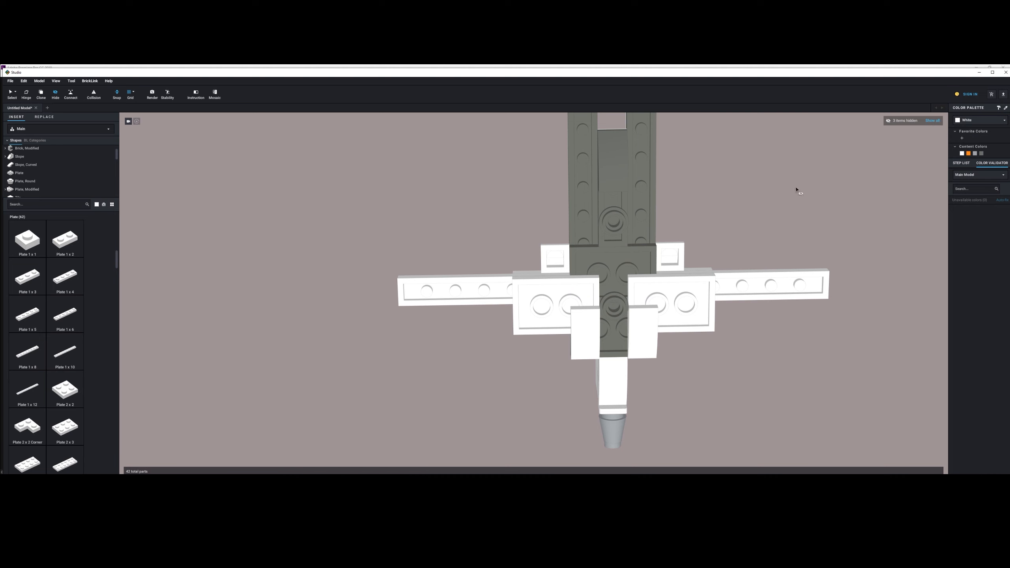
click(656, 252)
right_drag(657, 252, 741, 222)
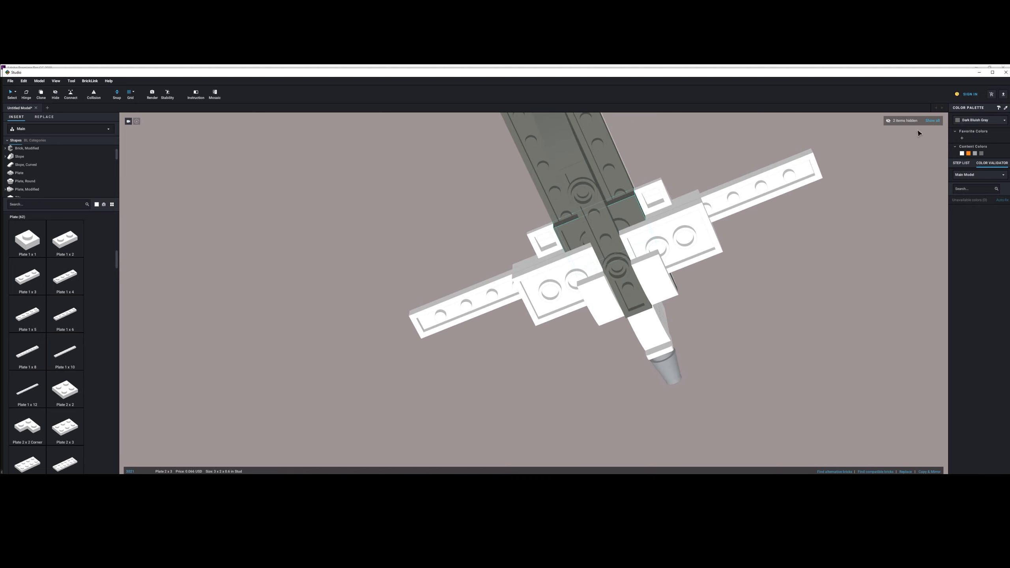
click(941, 123)
Step: Attach a Plate, Round 1 x 1 with Open Stud behind each wing root and recolor both Trans-Light Blue
right_drag(893, 138, 645, 202)
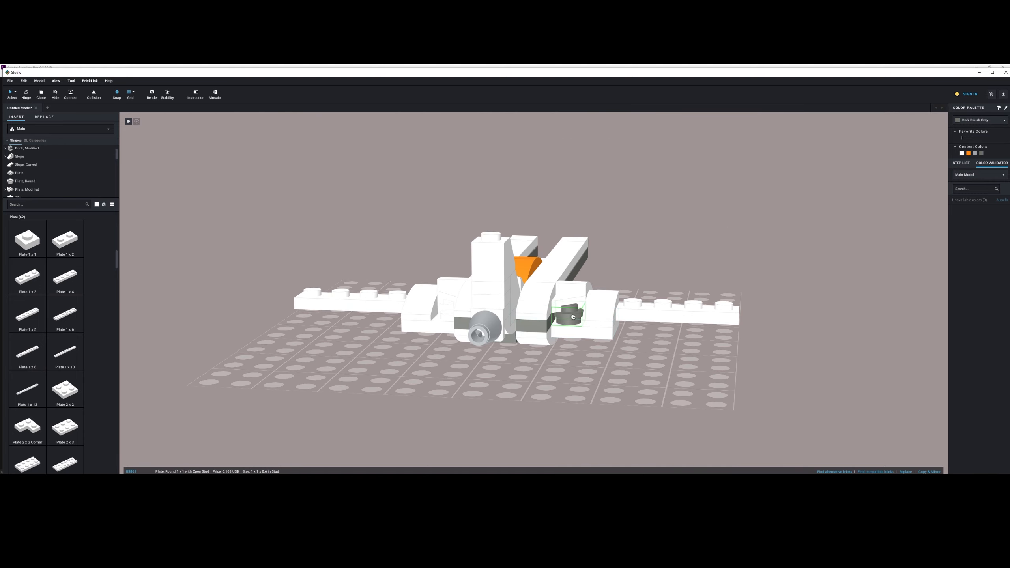
click(569, 315)
click(571, 308)
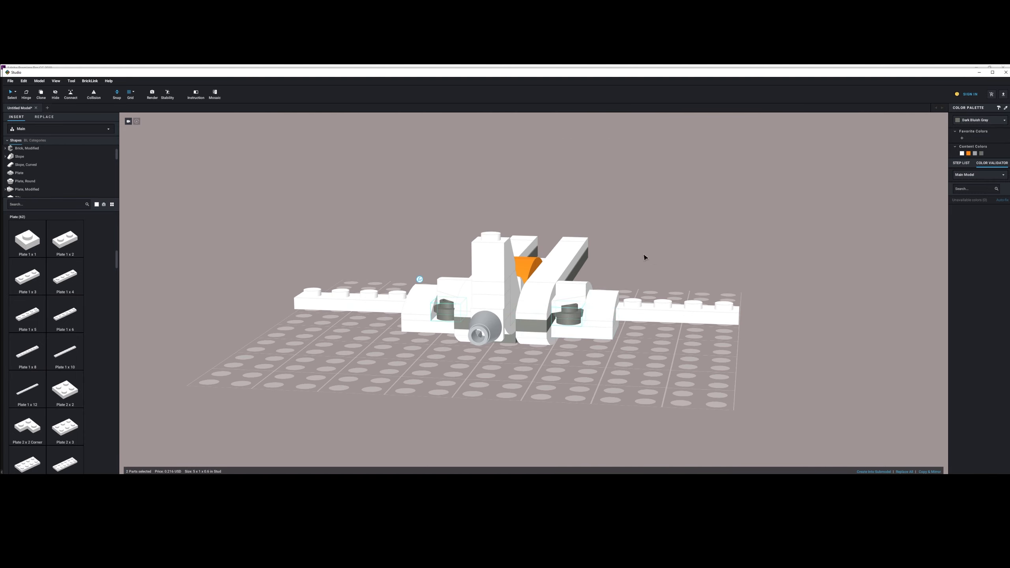
click(980, 120)
scroll(990, 178, down, 10)
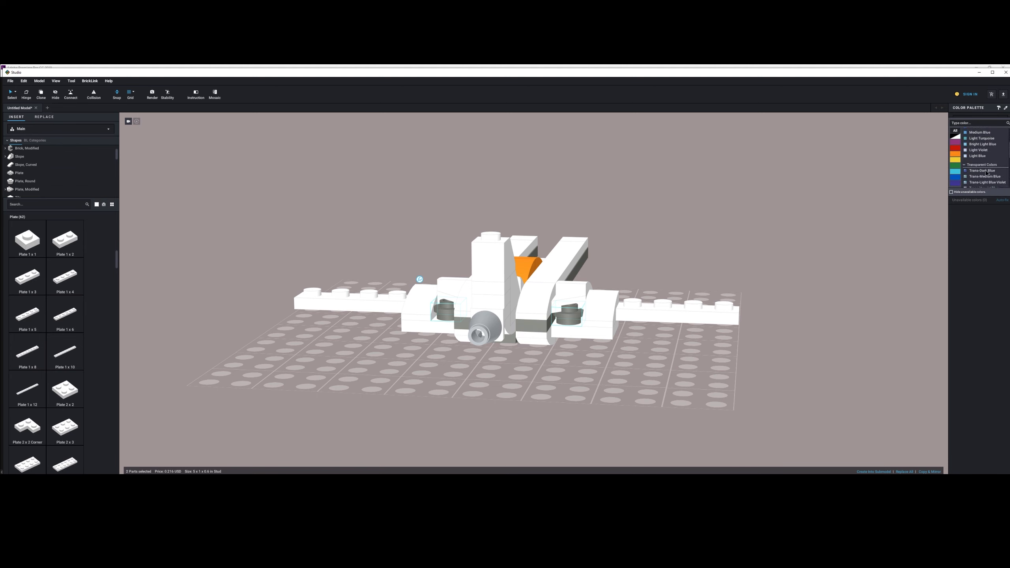
click(982, 174)
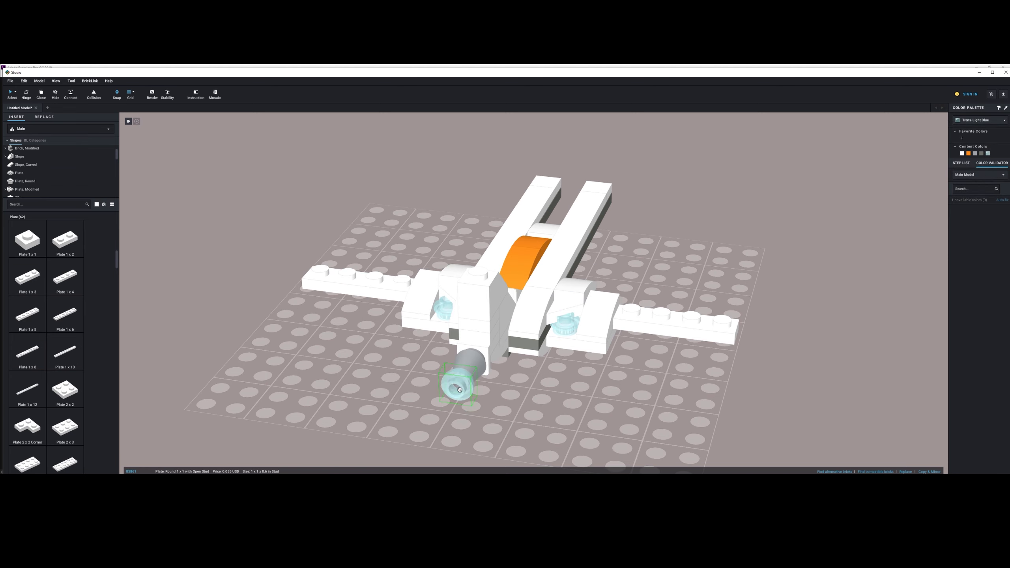
Step: Attach a Plate, Round 1 x 1 with Open Stud to the tail engine nozzle and recolor it Trans-Neon Orange
click(457, 384)
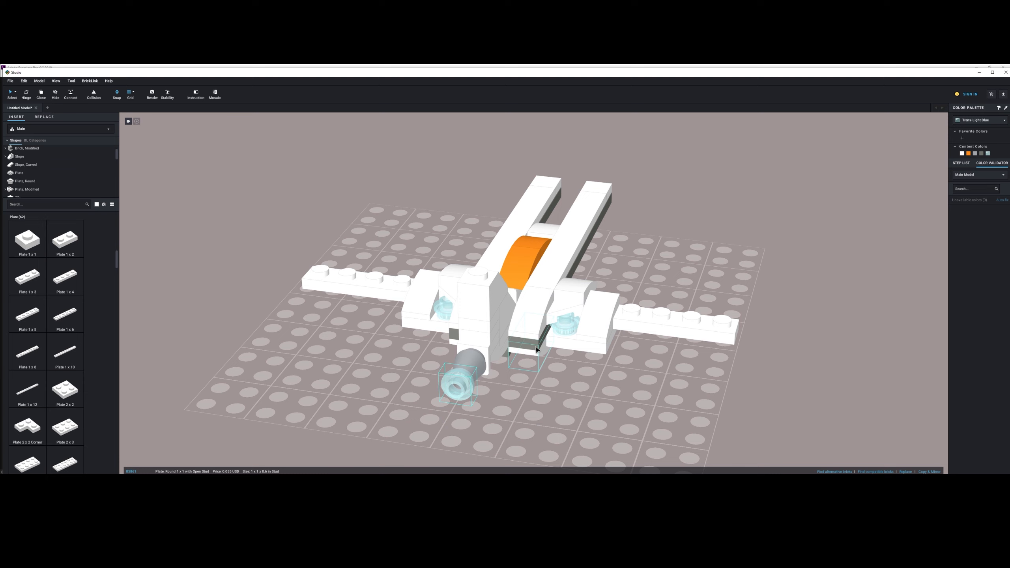
click(966, 121)
scroll(988, 176, down, 8)
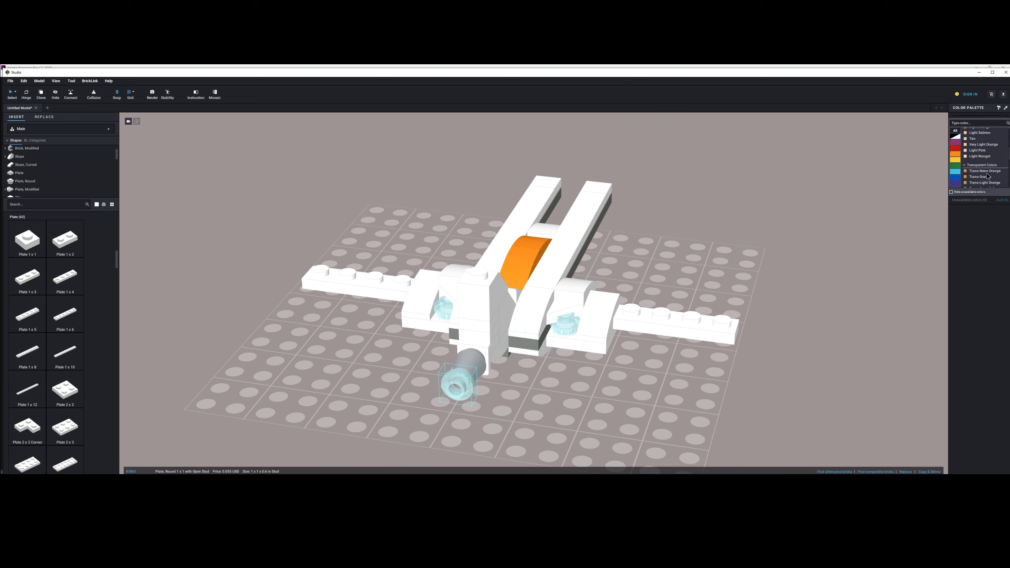
click(988, 171)
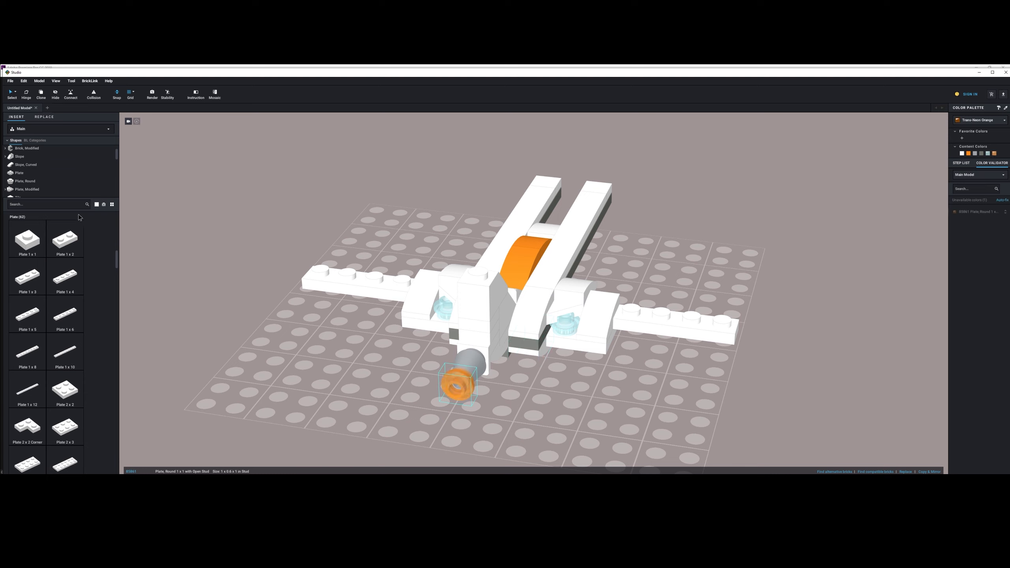
Step: Replace the tail nozzle's open-stud round plate with a Plate, Round 1 x 1 in Trans-Neon Orange
click(35, 181)
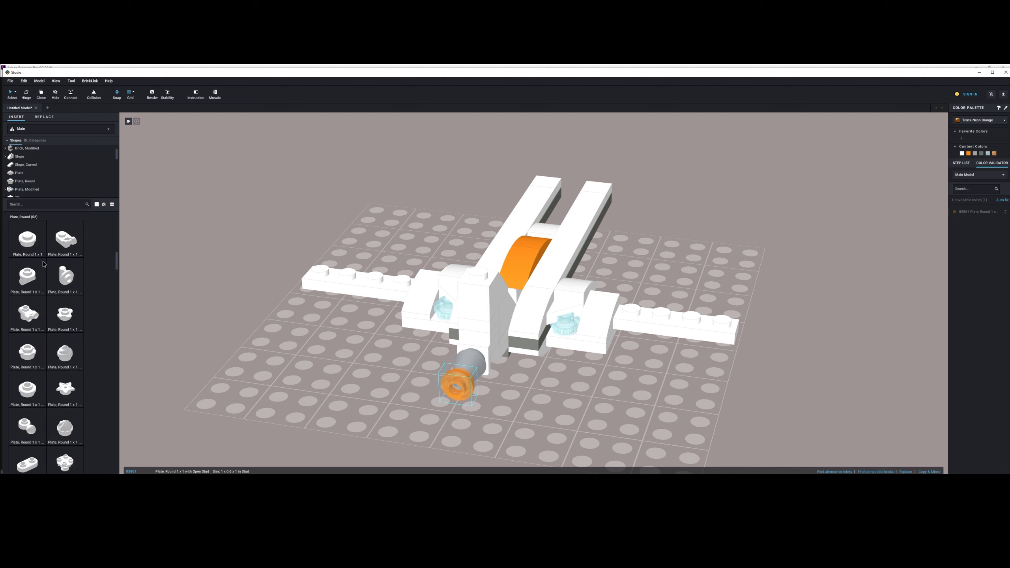
click(28, 238)
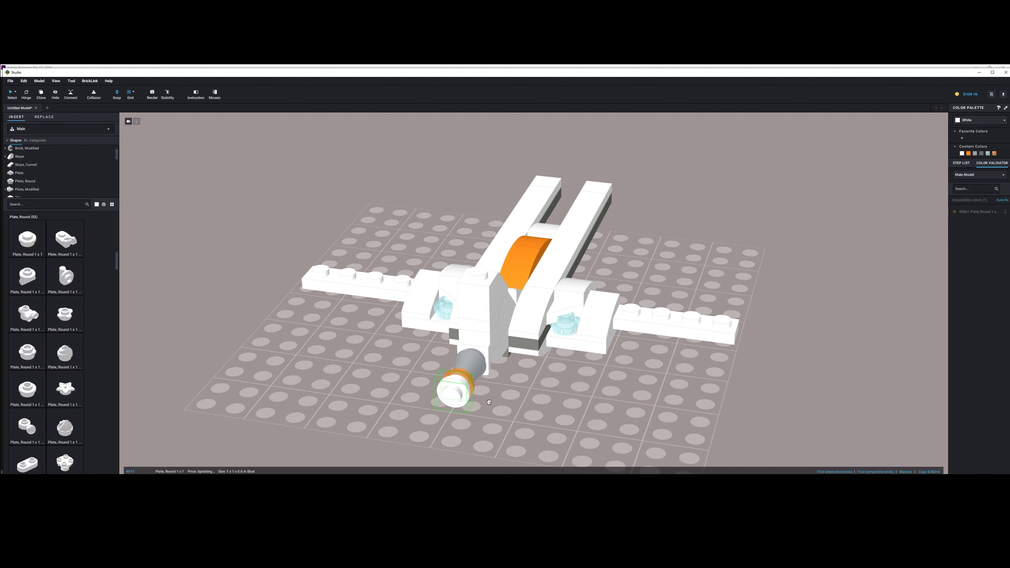
click(994, 154)
click(761, 301)
click(459, 386)
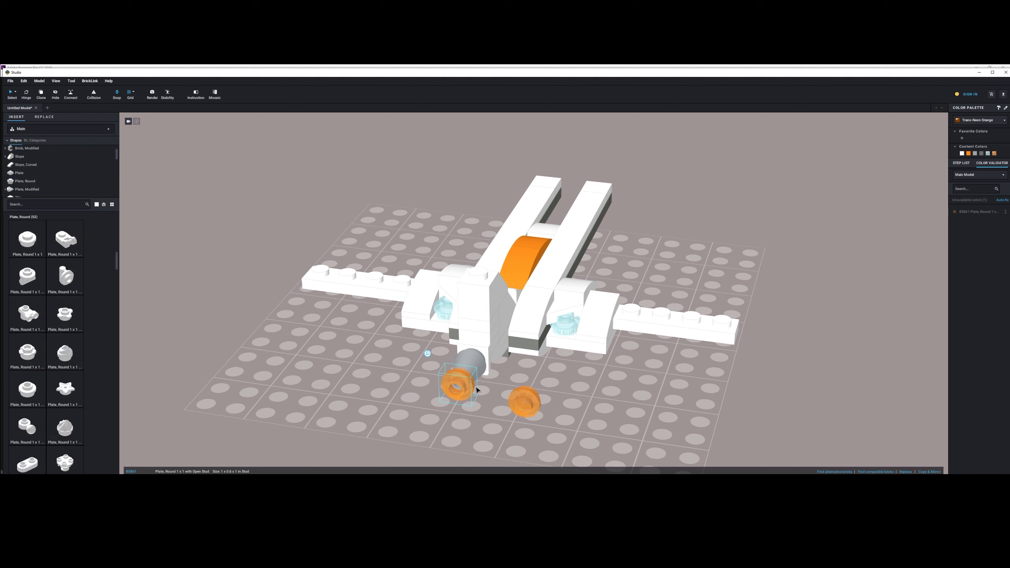
key(Delete)
drag(526, 407, 459, 384)
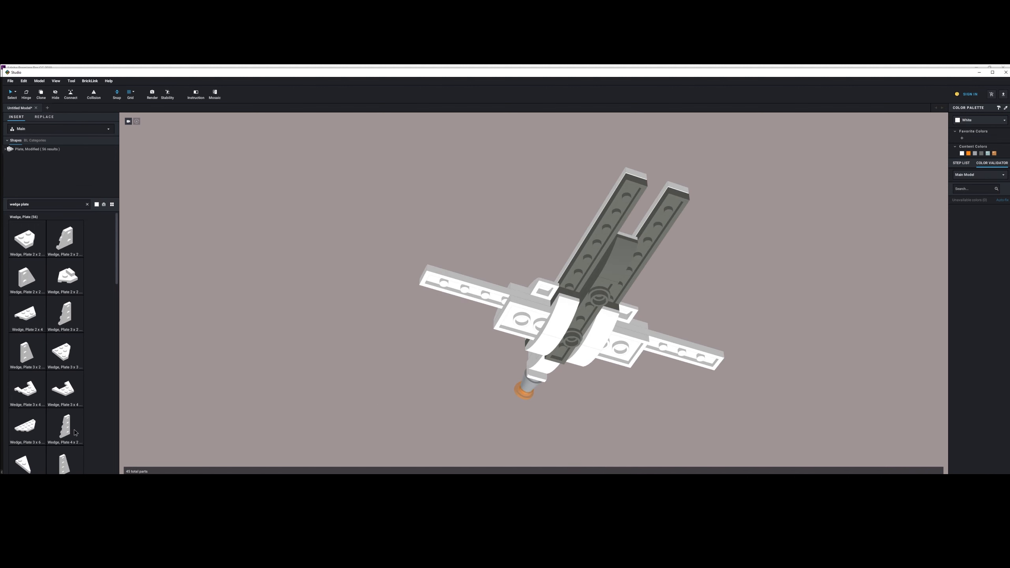
Step: Attach a Wedge, Plate 4 x 2 Right beneath one wing and a Wedge, Plate 4 x 2 Left beneath the other
drag(67, 465, 367, 291)
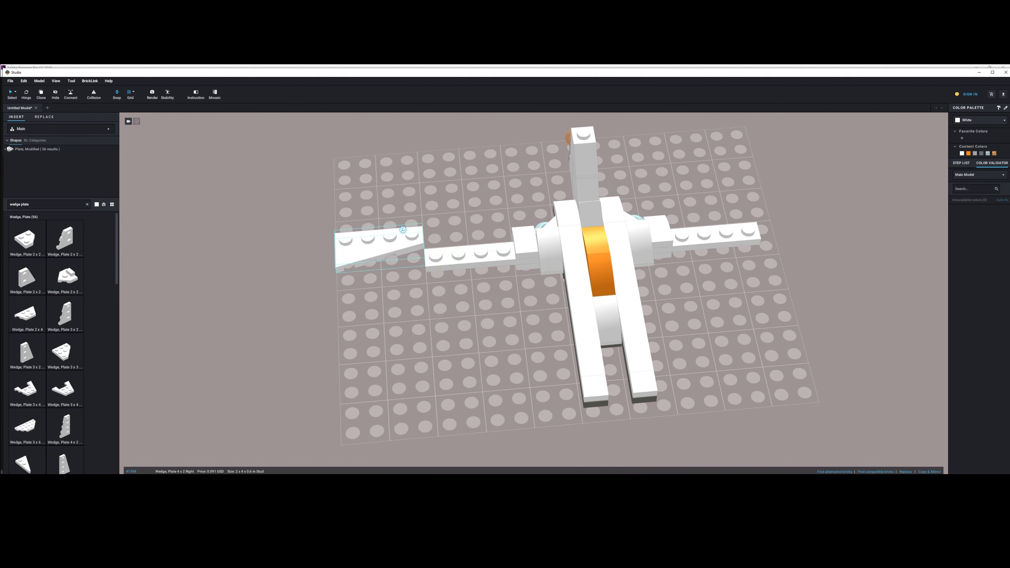
drag(402, 236, 701, 266)
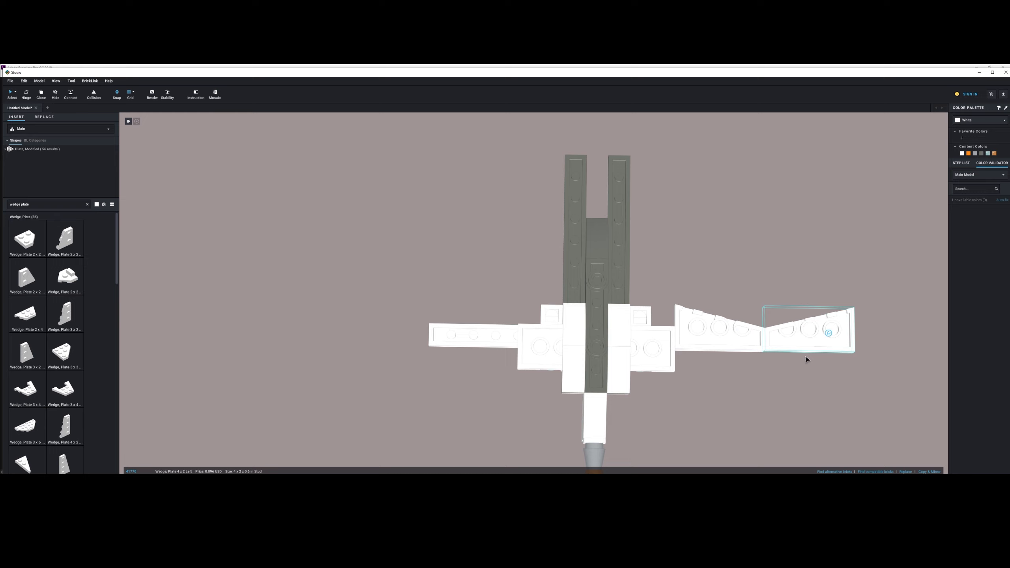
key(ctrl+c)
key(ctrl+v)
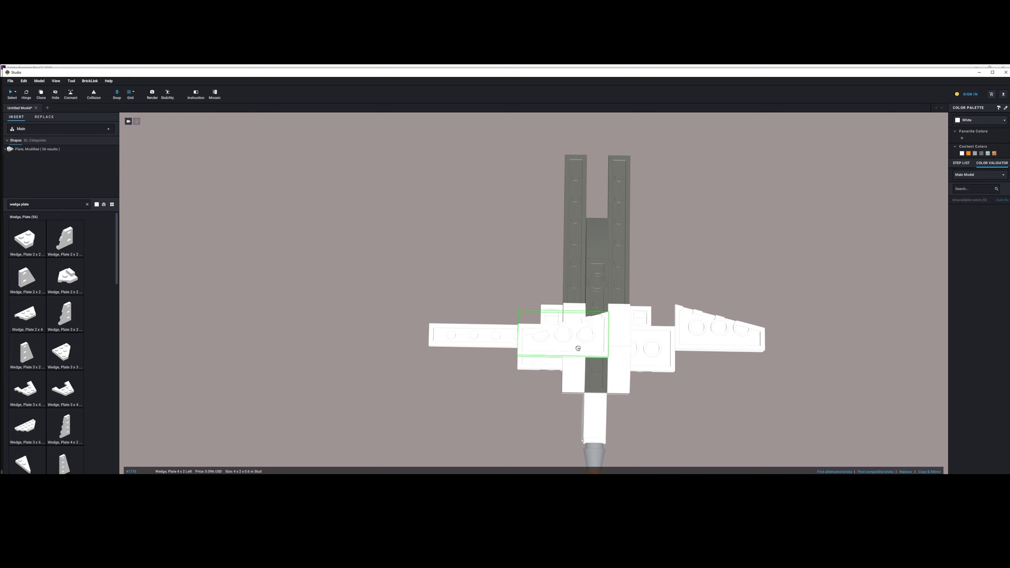
click(469, 319)
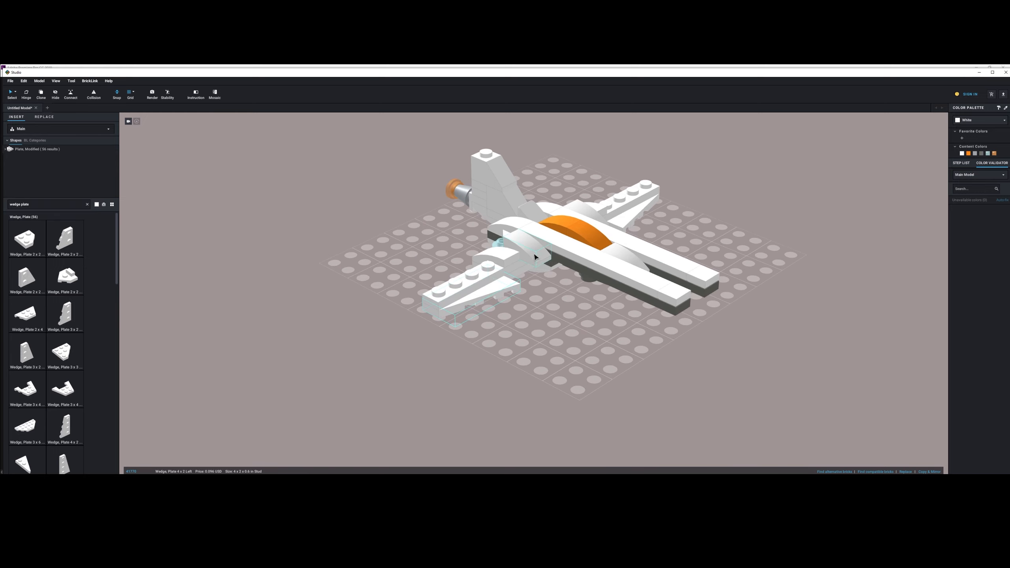
Step: Delete the white slopes covering the tops of both wing roots
click(534, 256)
key(Delete)
click(595, 214)
key(Delete)
mouse_move(595, 215)
right_down()
mouse_move(561, 220)
mouse_move(576, 219)
right_up()
click(510, 257)
key(Delete)
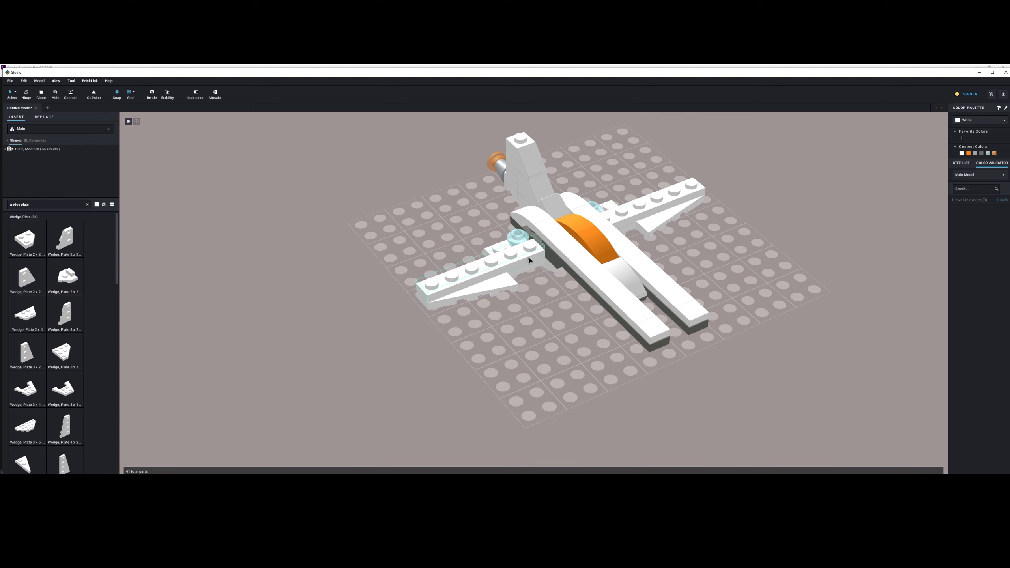
Step: Delete the white curved slopes and small parts around the wing roots and beneath the rear fuselage
click(529, 260)
right_drag(528, 259, 329, 180)
click(607, 303)
right_drag(602, 296, 599, 191)
right_drag(662, 198, 746, 224)
click(637, 295)
key(Delete)
click(643, 300)
key(Delete)
click(594, 303)
key(Delete)
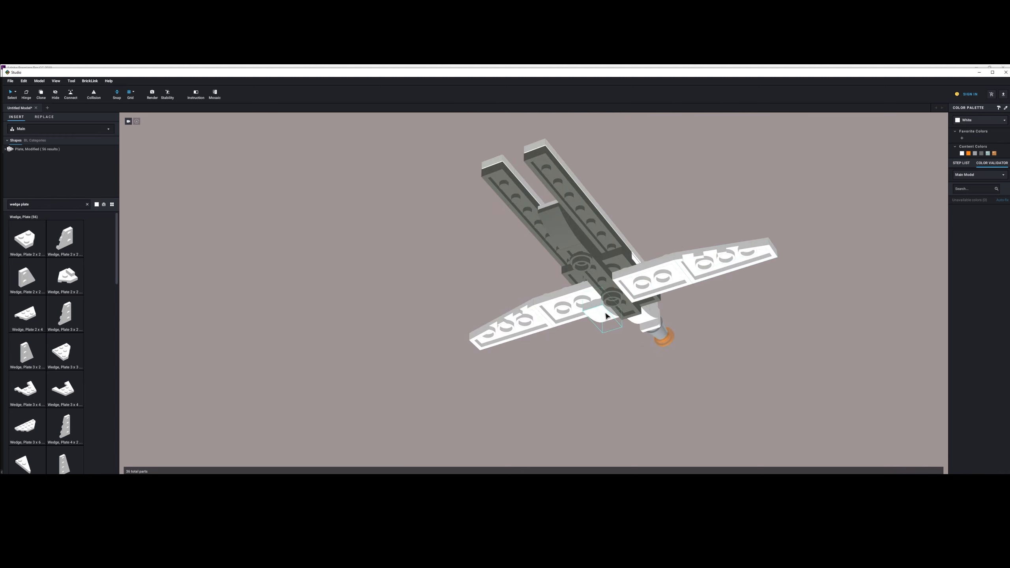
click(607, 315)
key(Delete)
Step: Attach a Plate 1 x 4 beneath the rear of each wing and a Plate 1 x 5 beneath the center of the fuselage
right_drag(607, 313, 616, 293)
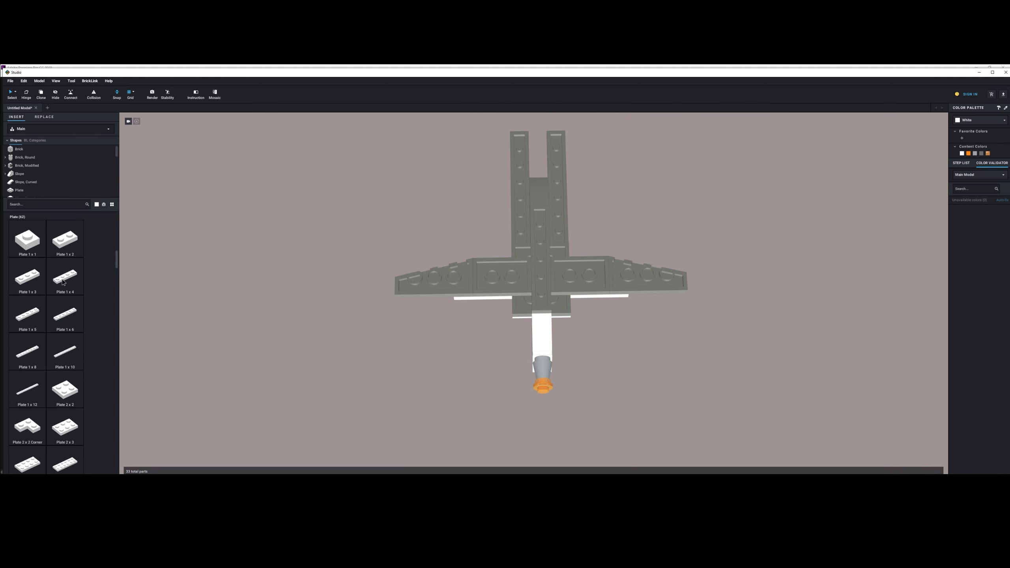
click(65, 278)
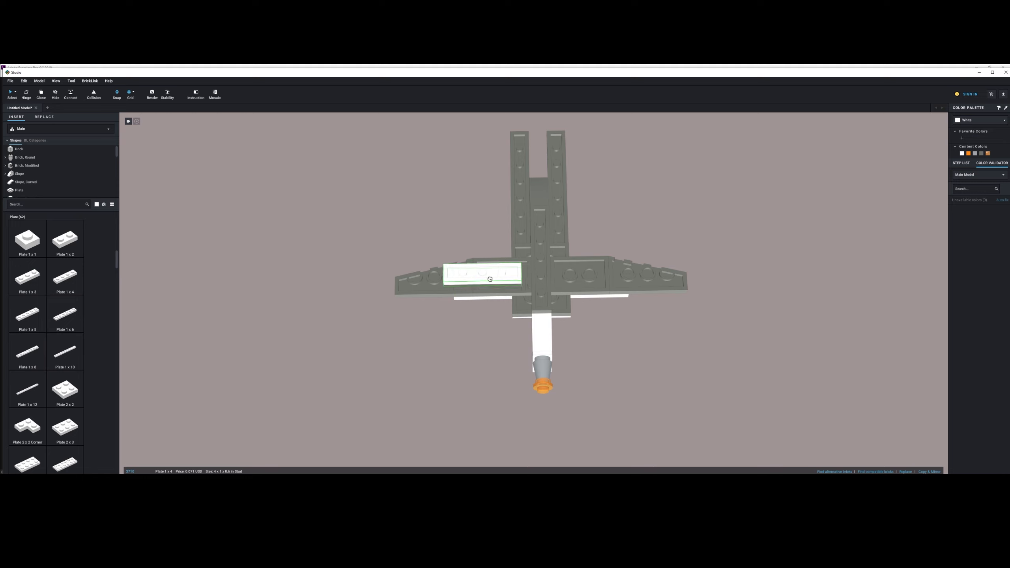
click(494, 285)
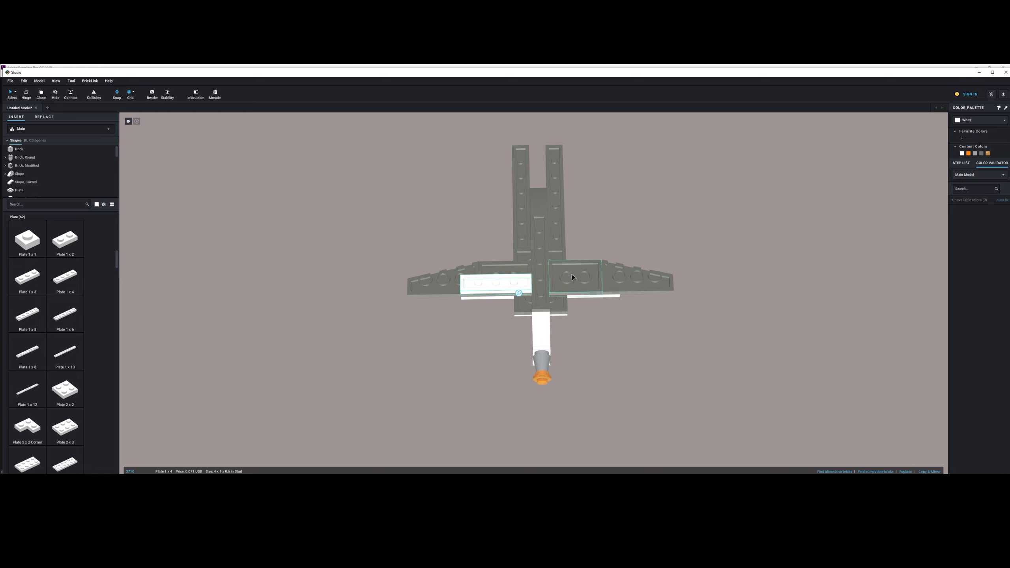
click(585, 276)
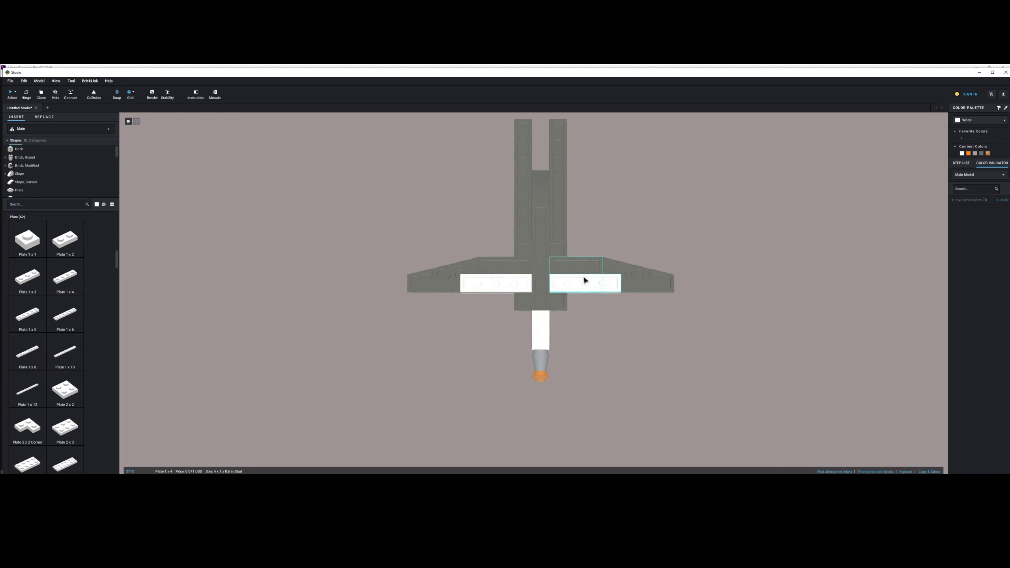
click(27, 316)
click(540, 272)
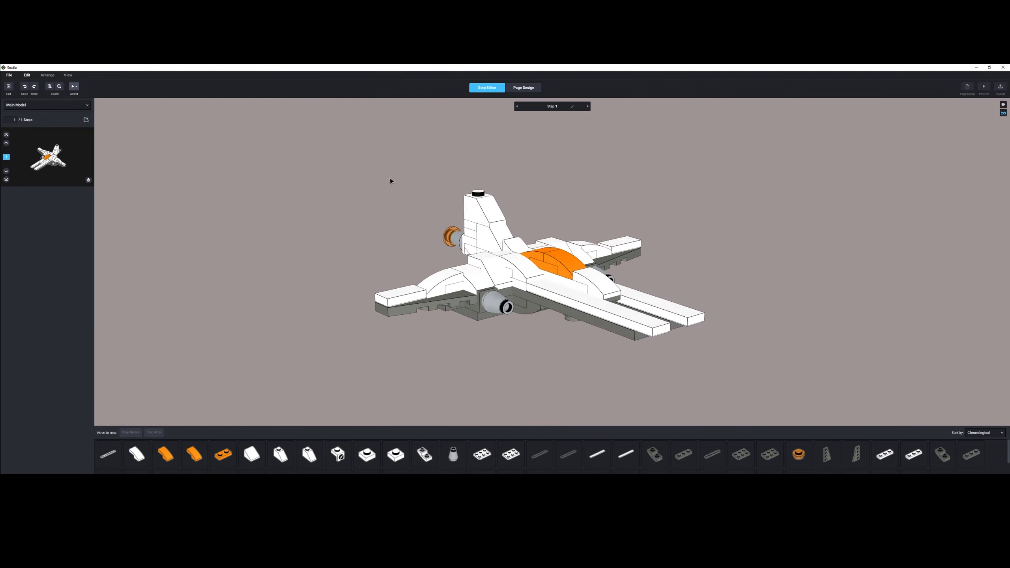
Step: Move the long gray plate on the fuselage's underside into a new instruction step before the current one
right_drag(394, 169, 501, 250)
scroll(505, 217, down, 5)
scroll(509, 216, up, 5)
scroll(515, 215, down, 5)
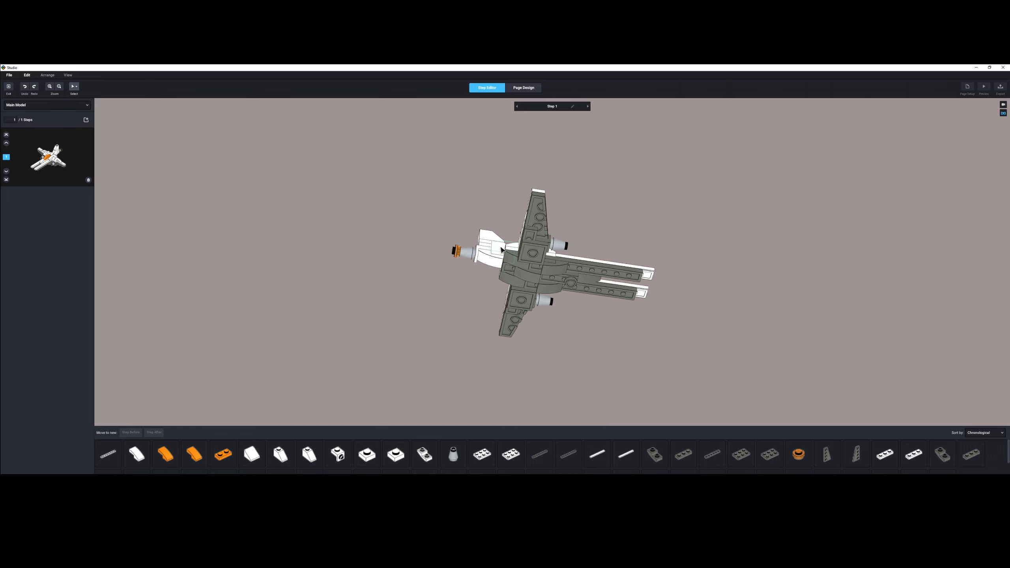
click(511, 269)
click(131, 432)
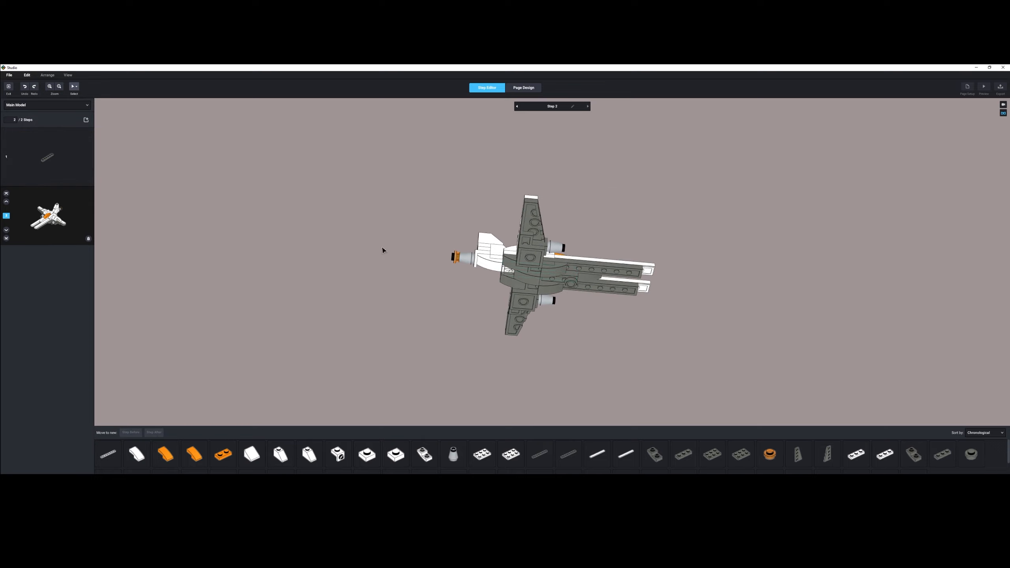
Step: Move the gray curved slope beneath the fuselage center from step 2 into step 1
mouse_move(426, 241)
right_down()
mouse_move(408, 269)
mouse_move(428, 240)
right_up()
click(526, 268)
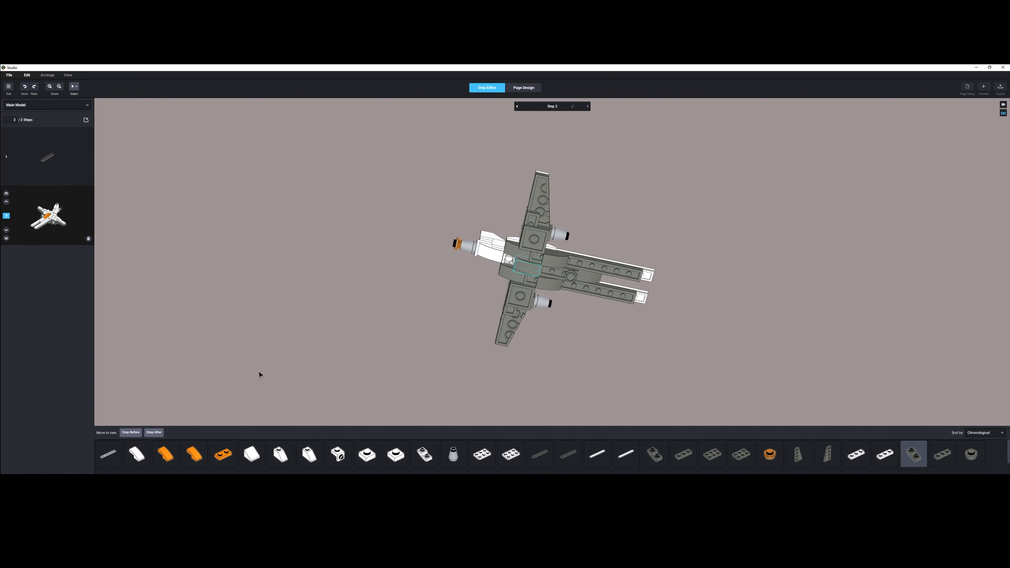
right_drag(562, 280, 524, 273)
drag(524, 275, 73, 167)
right_drag(468, 258, 531, 266)
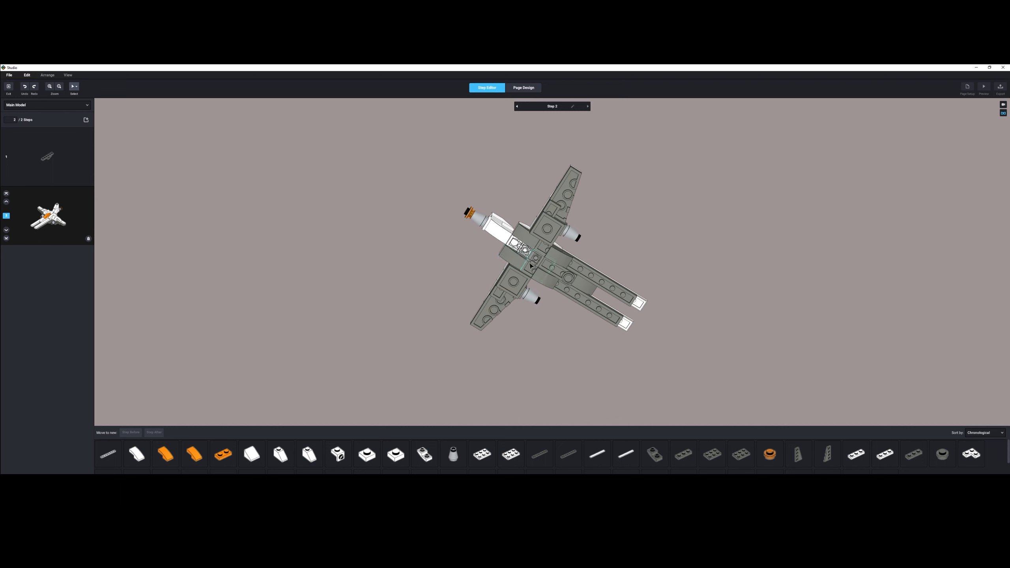
Step: Split the gray corner plate into a new step before the full model, and delete that step to merge it into step 1
click(535, 263)
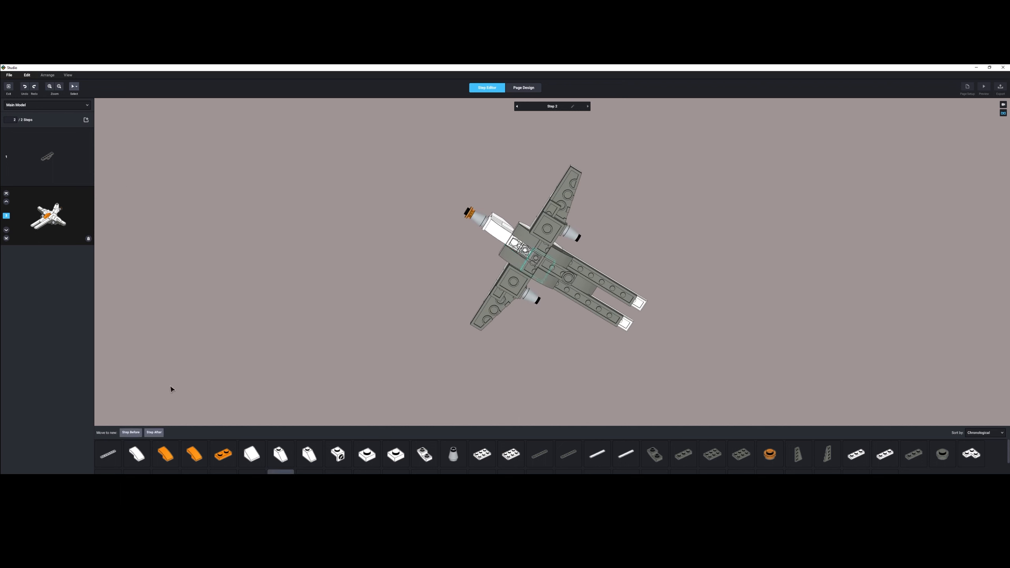
click(137, 432)
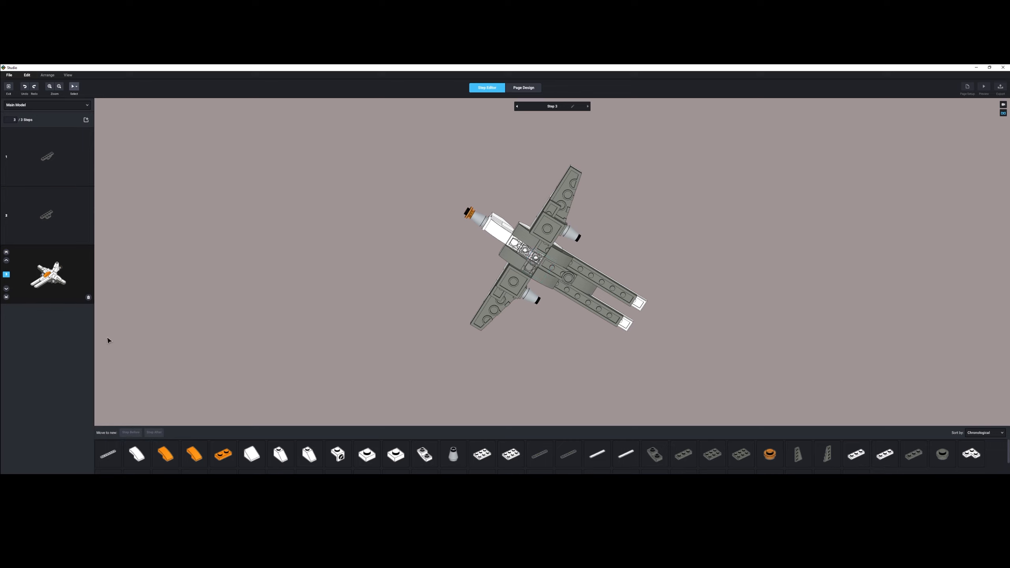
click(57, 209)
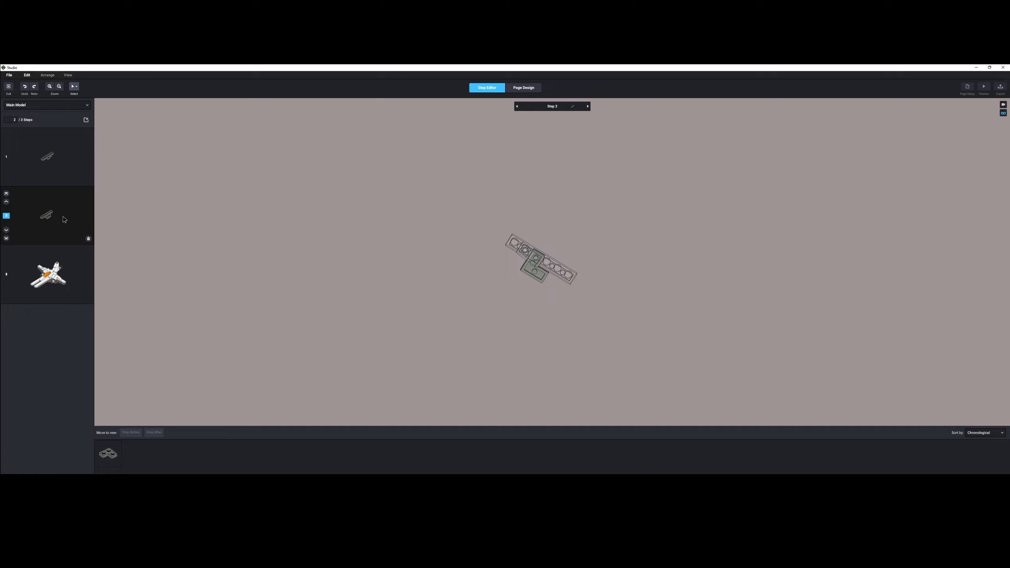
click(88, 238)
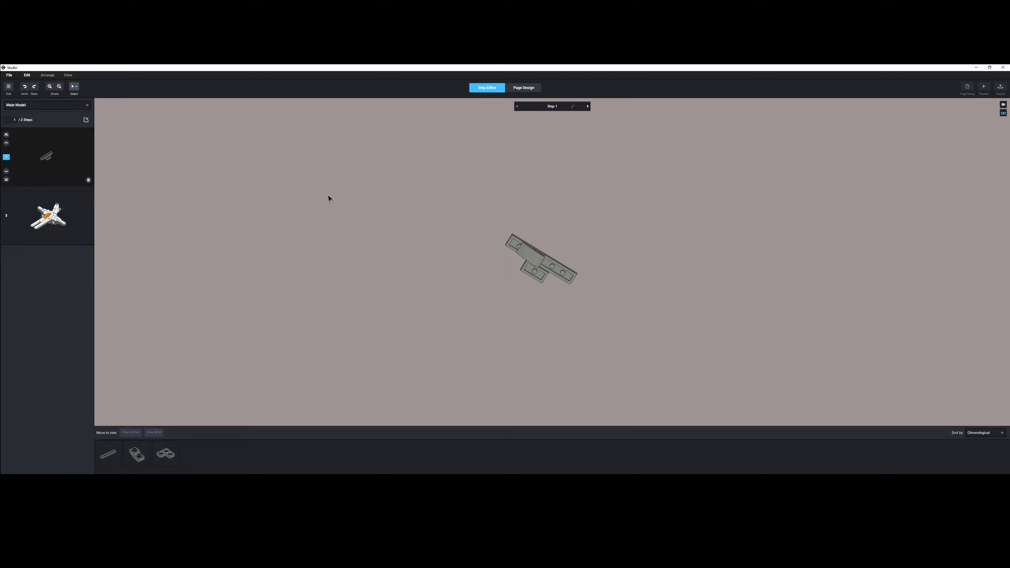
Step: Move the curved slope beneath the long plate into a new instruction step after step 1
right_drag(326, 202, 318, 223)
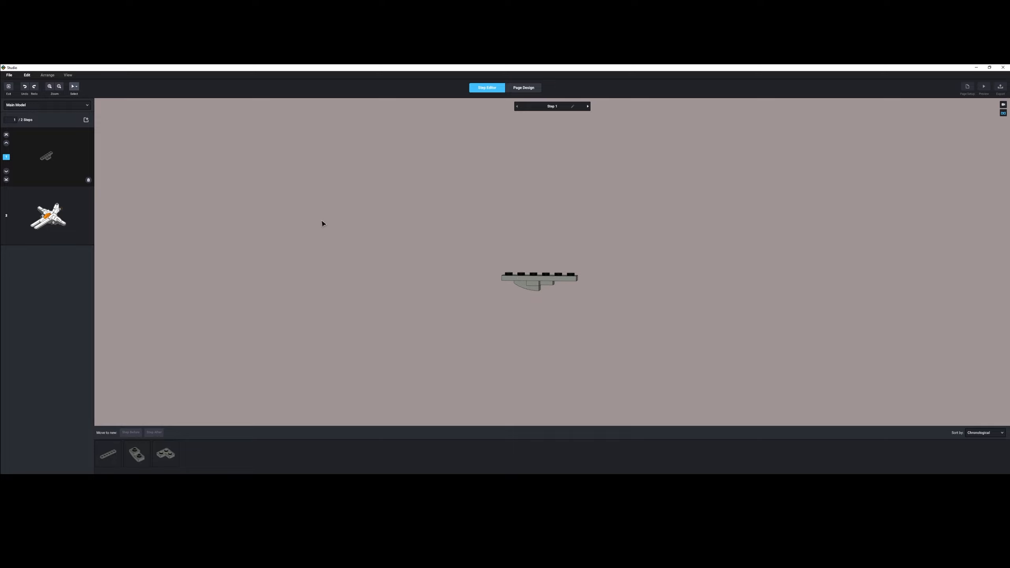
click(535, 292)
click(156, 432)
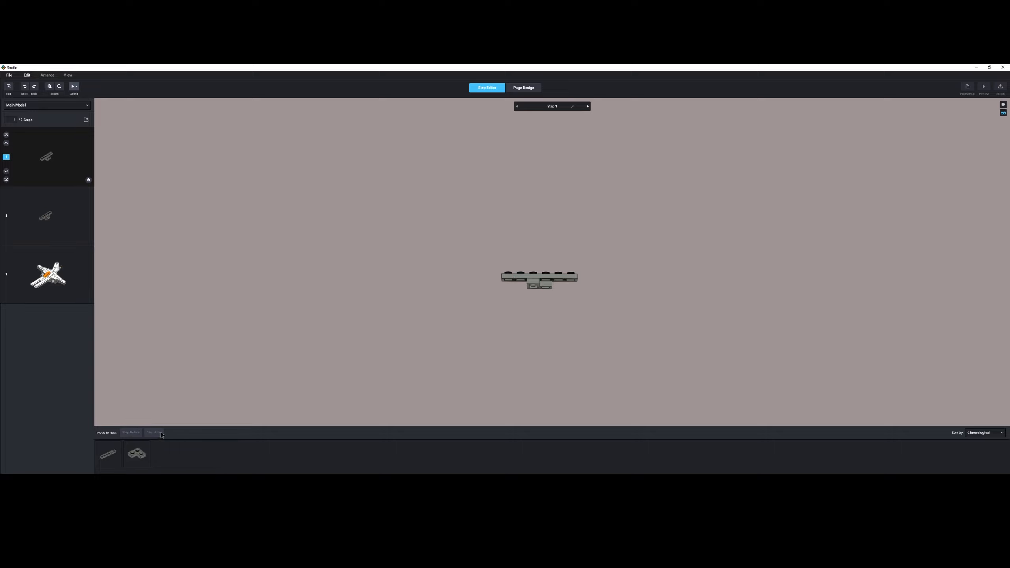
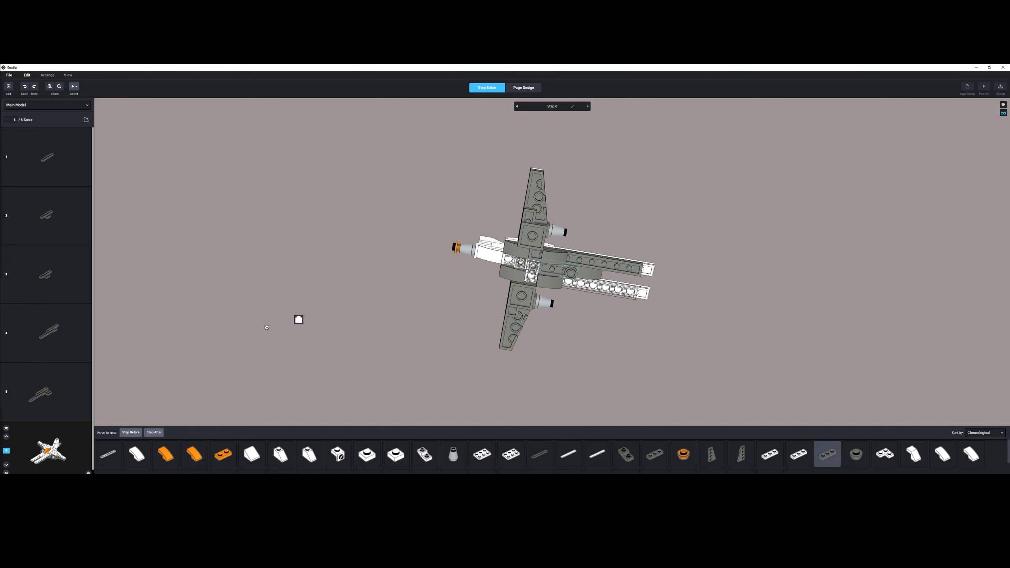
Step: Move the selected gray three-stud plate from the full-model step into step 5
click(58, 399)
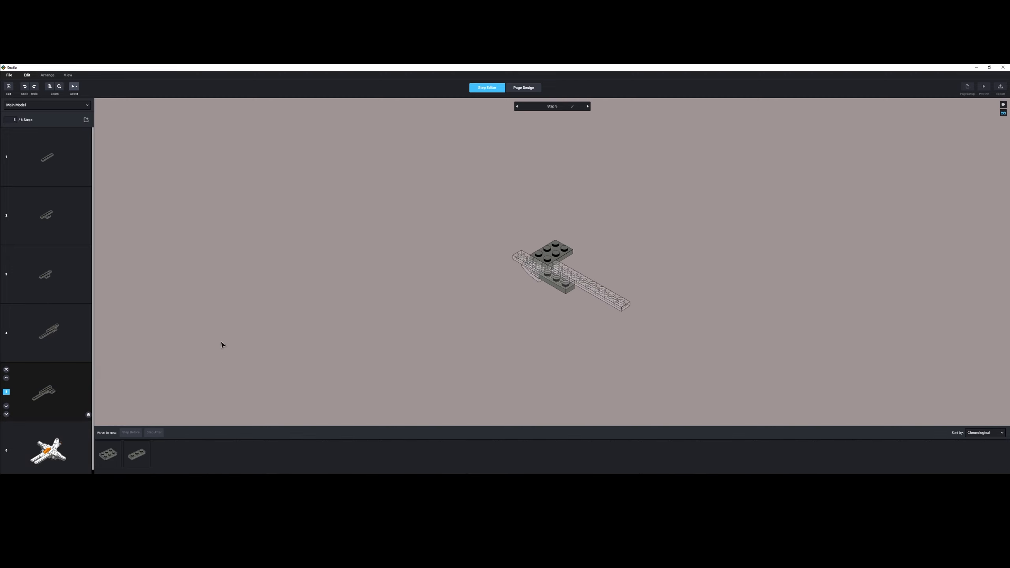
right_drag(225, 342, 227, 338)
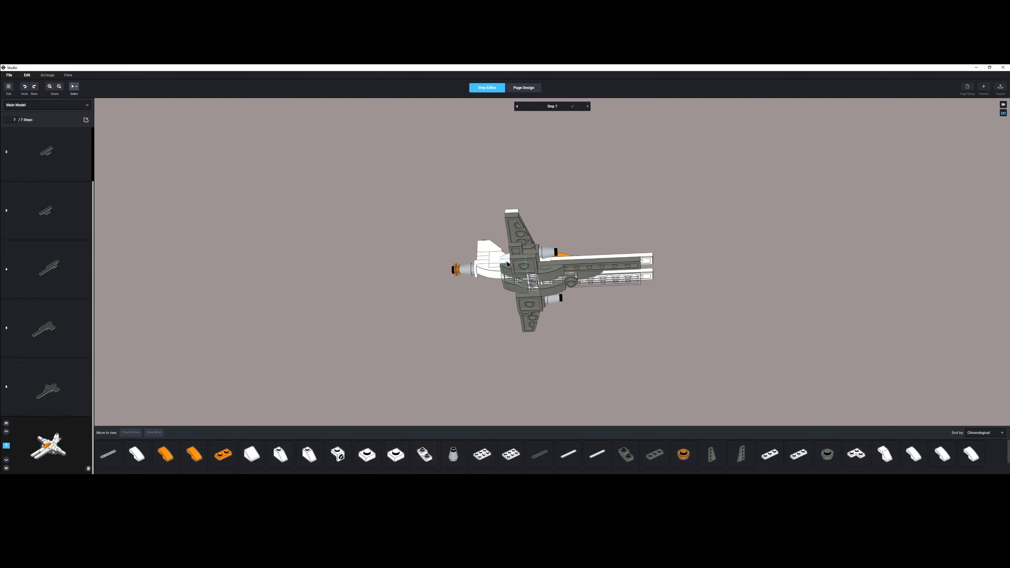
Step: Split a white 2x3 plate from the full model's center into its own step, undo that, and place the plate in step 6
click(507, 264)
click(131, 432)
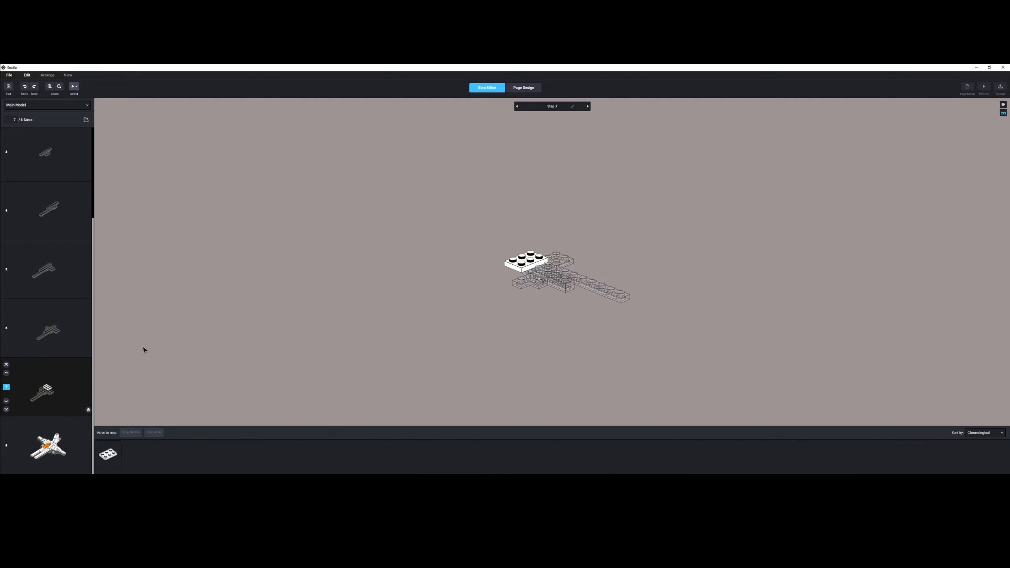
right_drag(147, 342, 155, 340)
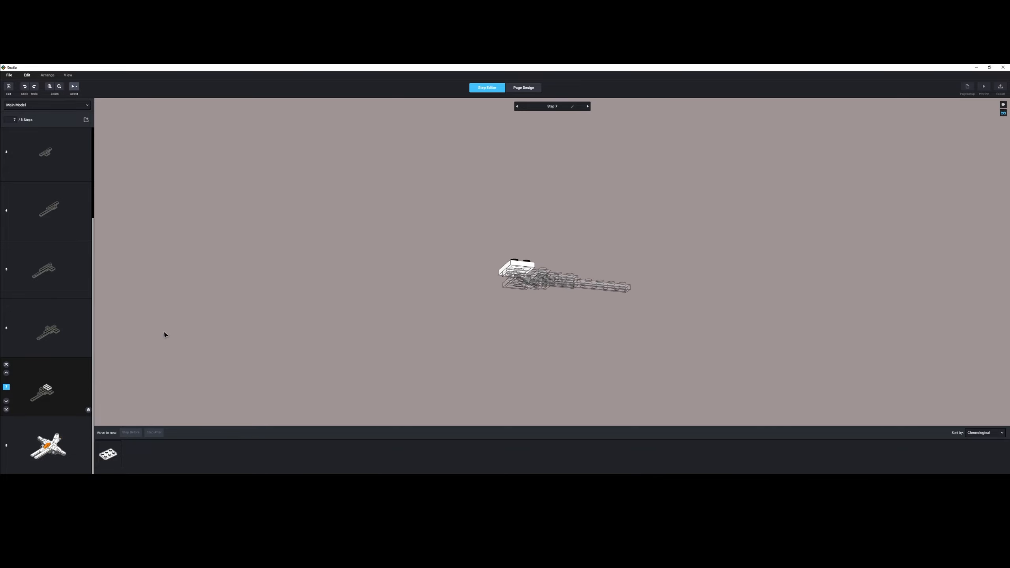
key(ctrl+z)
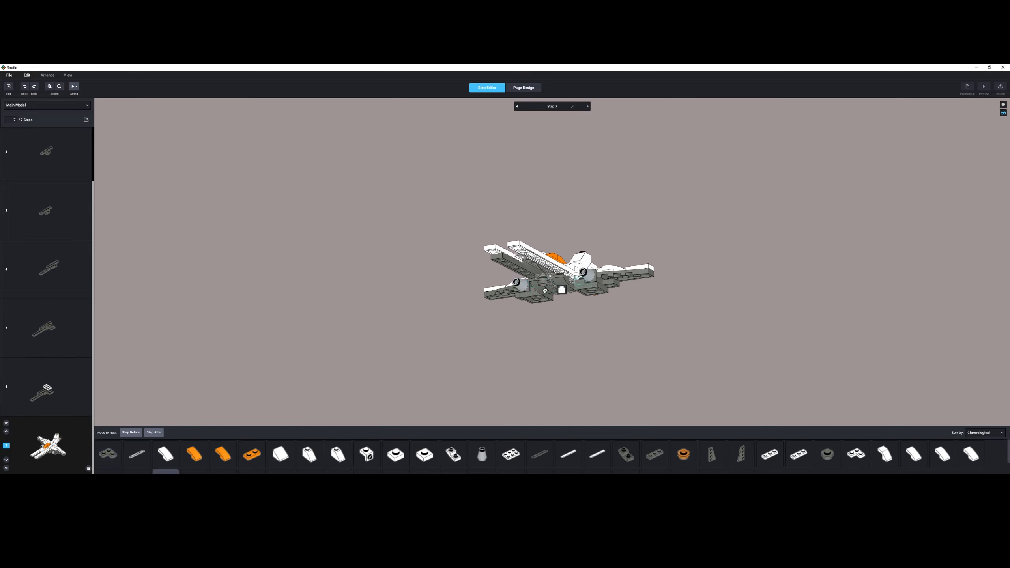
key(Left)
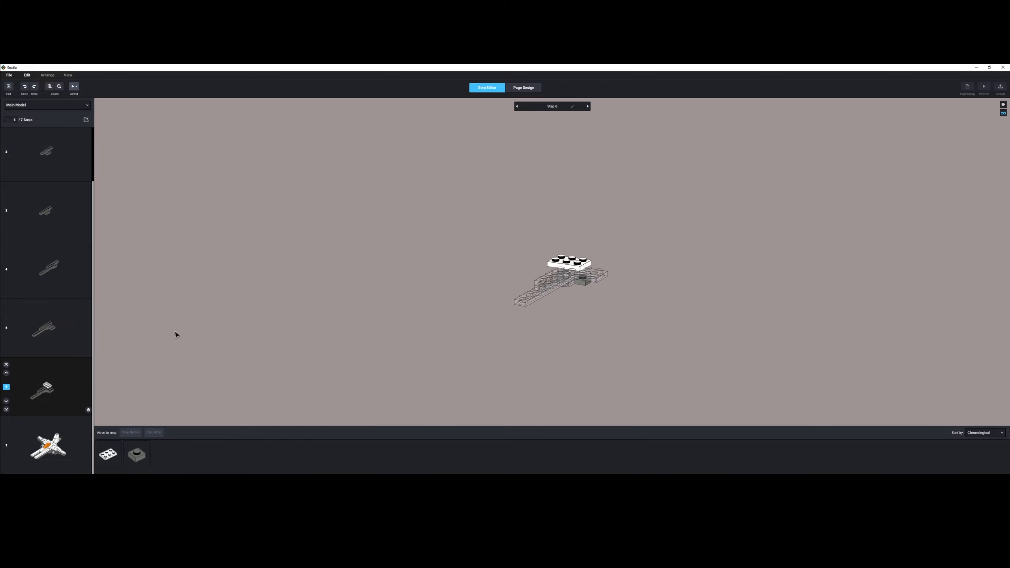
right_drag(172, 320, 170, 319)
Step: Move the second white 2x3 plate from the full-model step into step 6
click(89, 420)
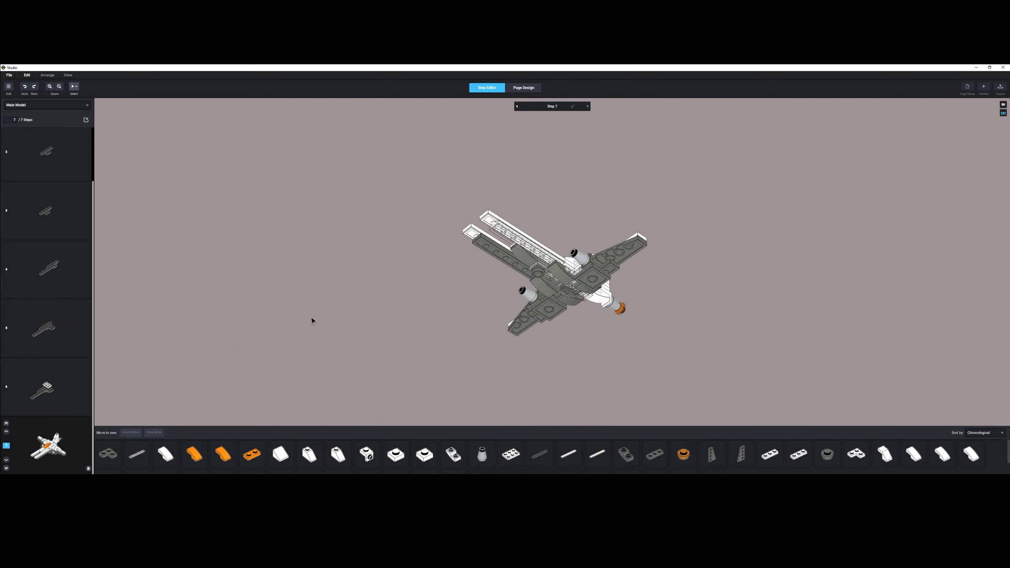
click(90, 376)
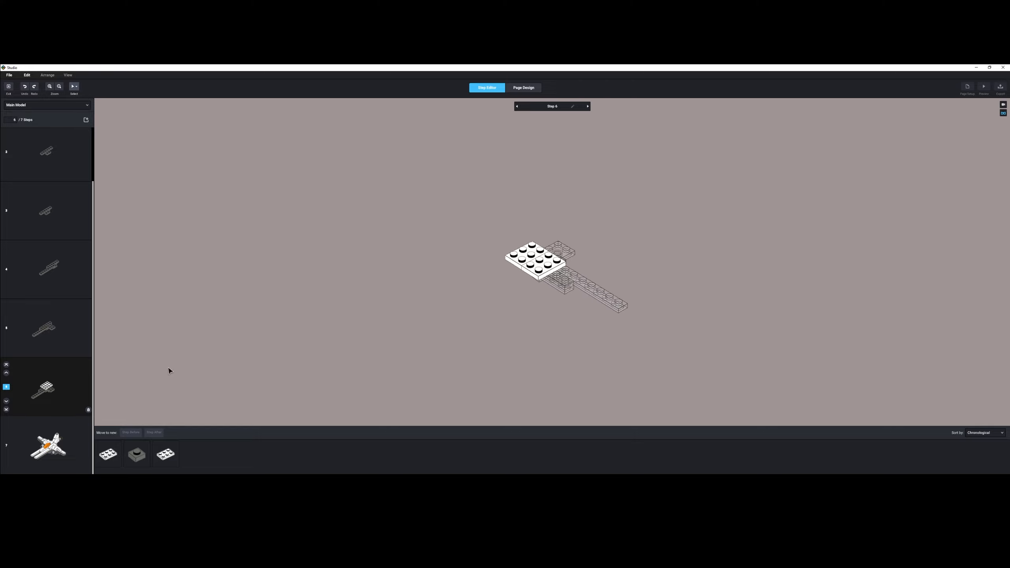
right_drag(169, 371, 134, 314)
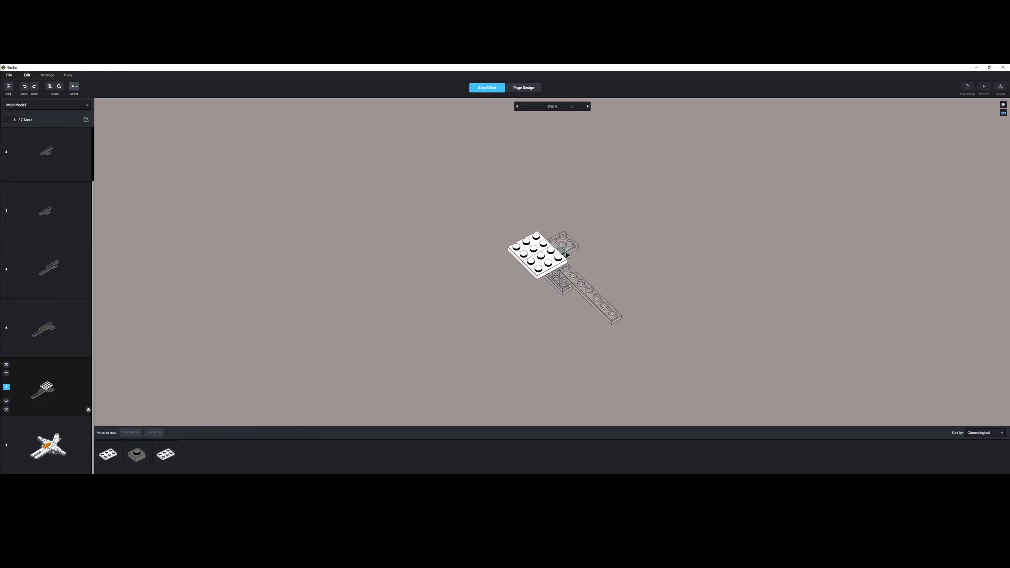
Step: Move the gray single-stud plate out of step 6 into the full-model step
click(566, 253)
right_drag(566, 253, 545, 251)
drag(504, 315, 56, 433)
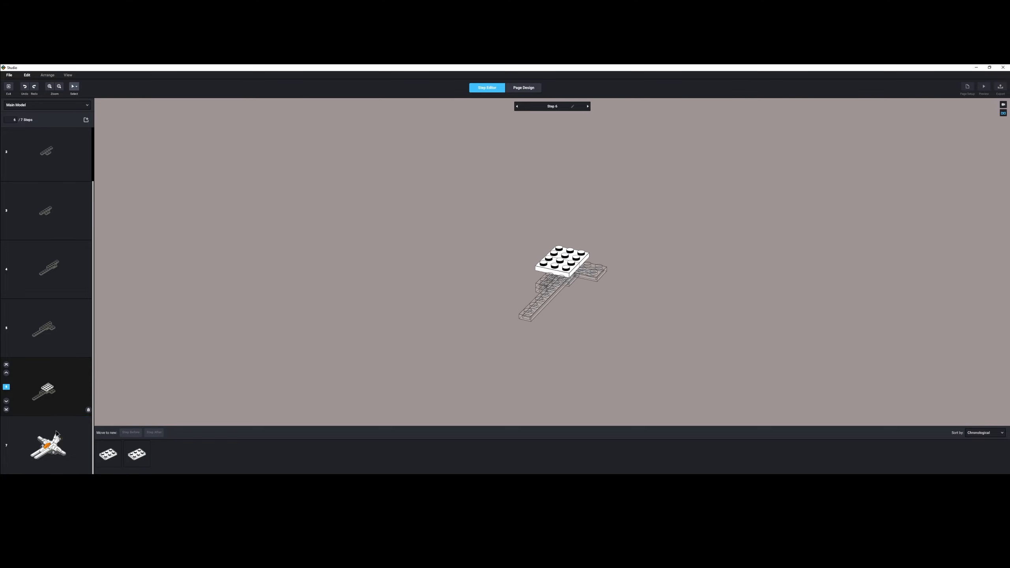
Step: Move the gray 2x3 plate at the wing root and the long gray plate into a new instruction step before the full model
click(48, 445)
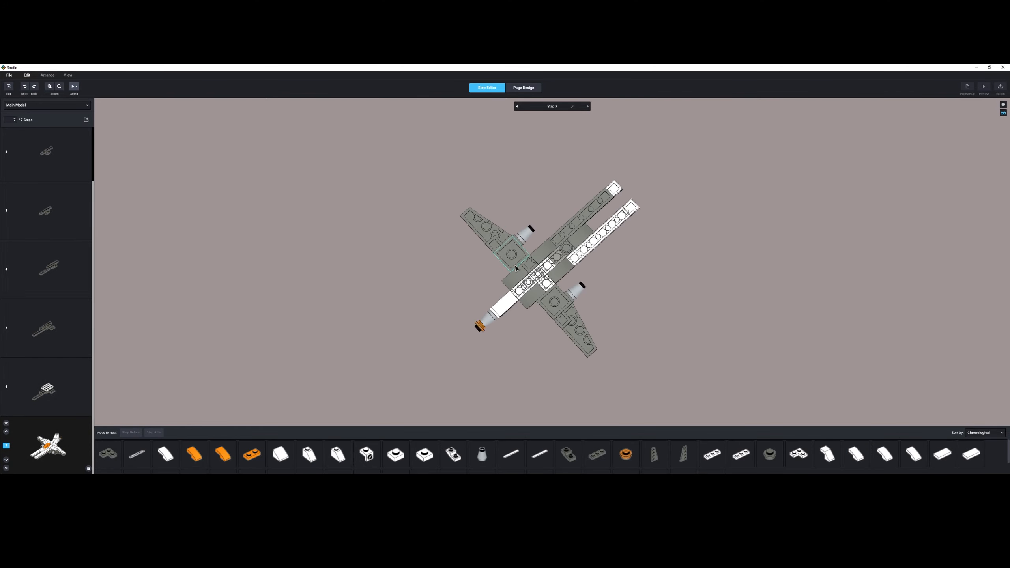
click(528, 250)
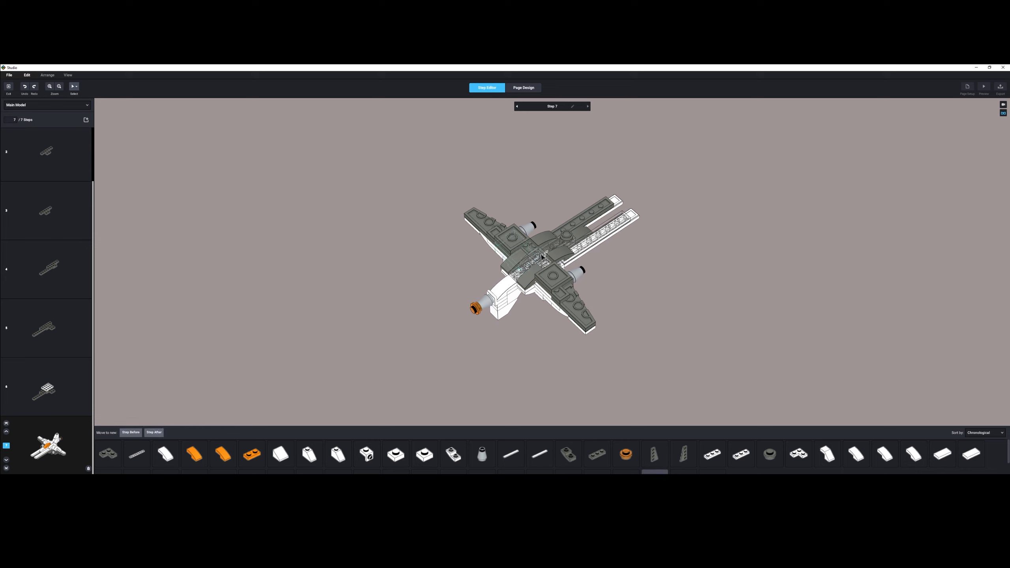
ctrl+click(582, 218)
click(131, 432)
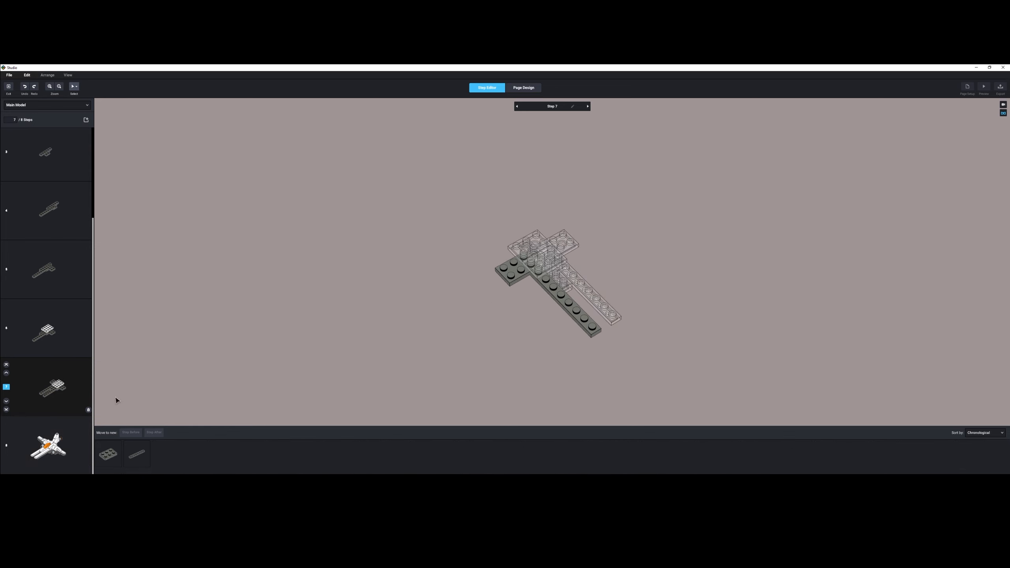
right_drag(399, 334, 415, 275)
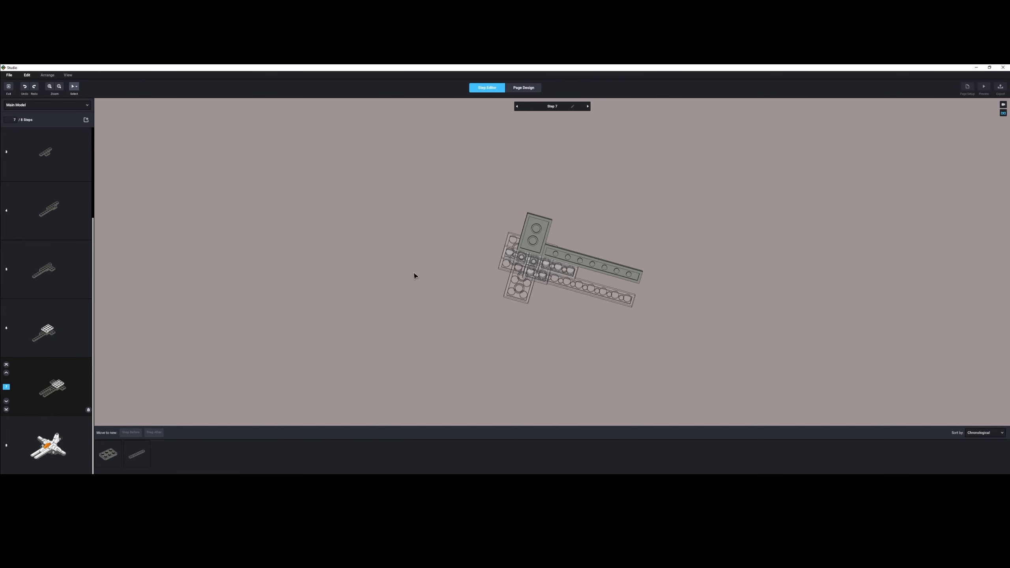
Step: Move the gray corner plate and both three-stud wing plates into a new step before the full model, and add the single-stud plate to it
click(48, 446)
click(561, 274)
right_drag(477, 280, 501, 279)
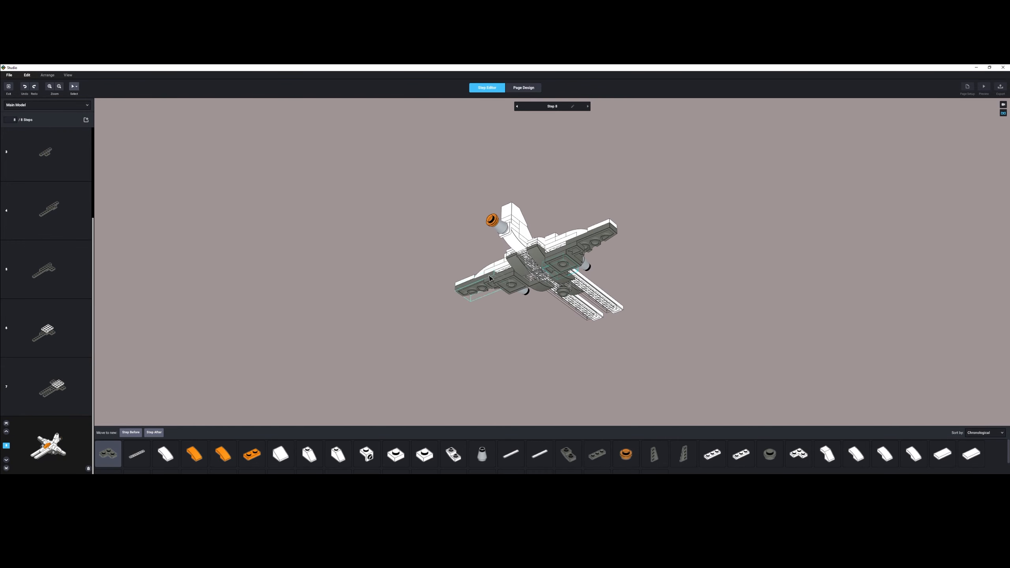
click(492, 283)
ctrl+click(574, 252)
right_drag(572, 259, 569, 243)
ctrl+click(554, 254)
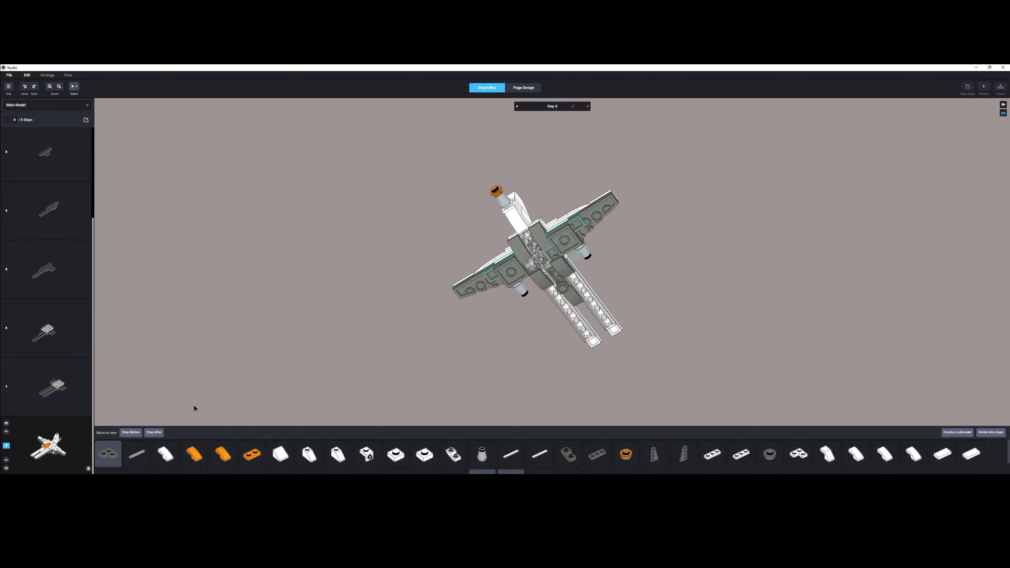
click(130, 432)
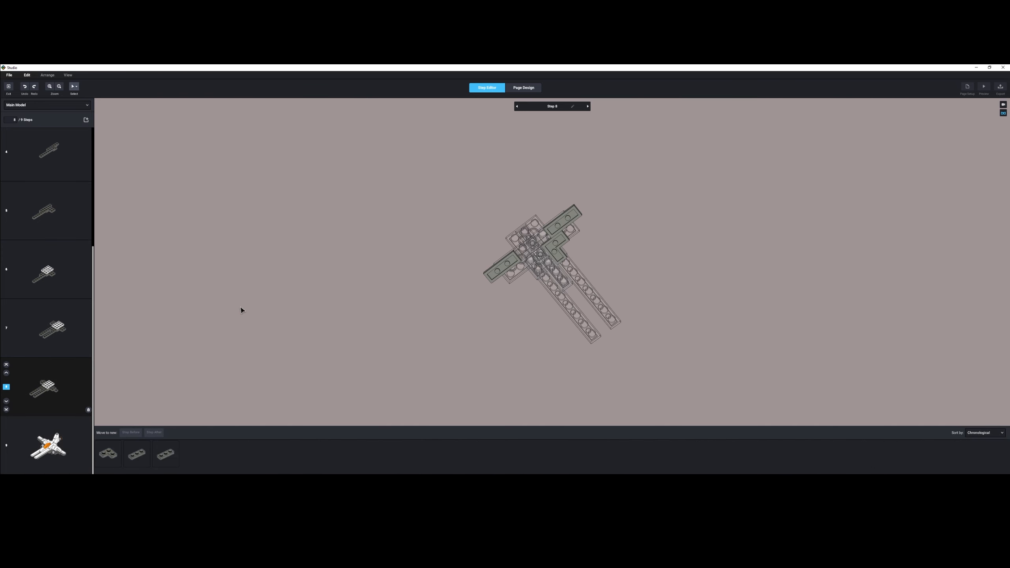
click(73, 443)
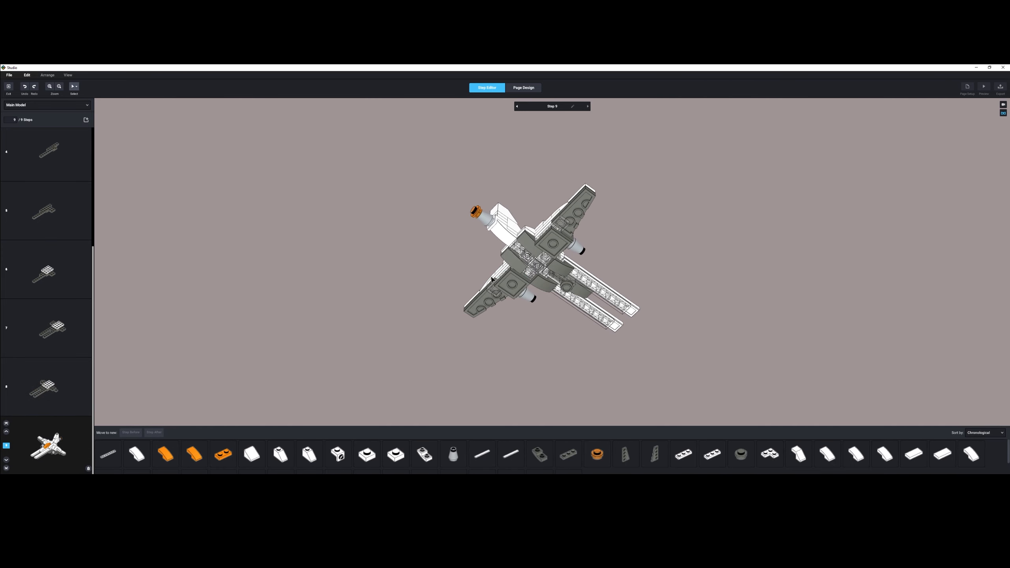
click(85, 383)
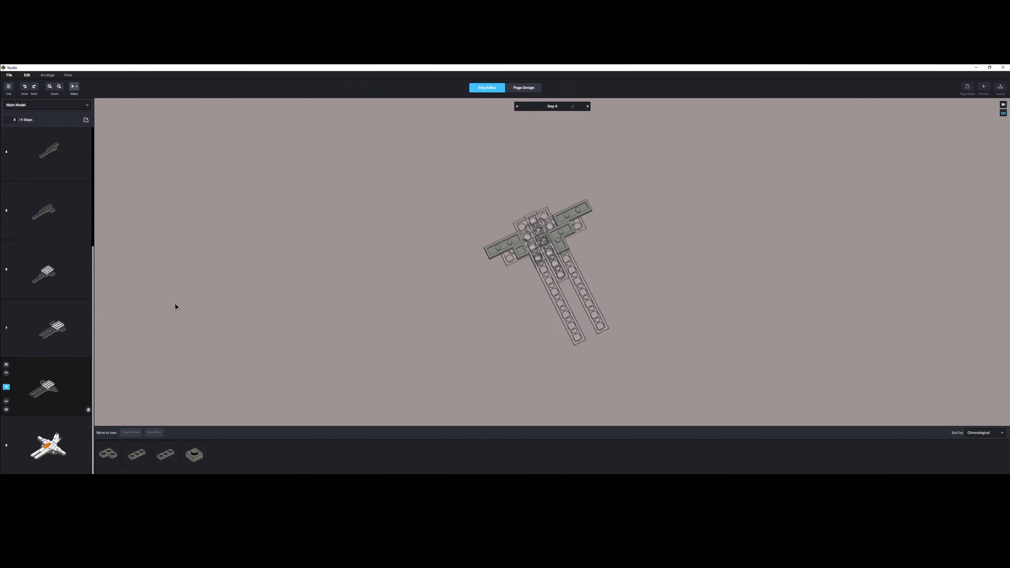
Step: Move the four gray curved slopes and the gray round plate beneath the fuselage into a new instruction step before the full model
click(78, 440)
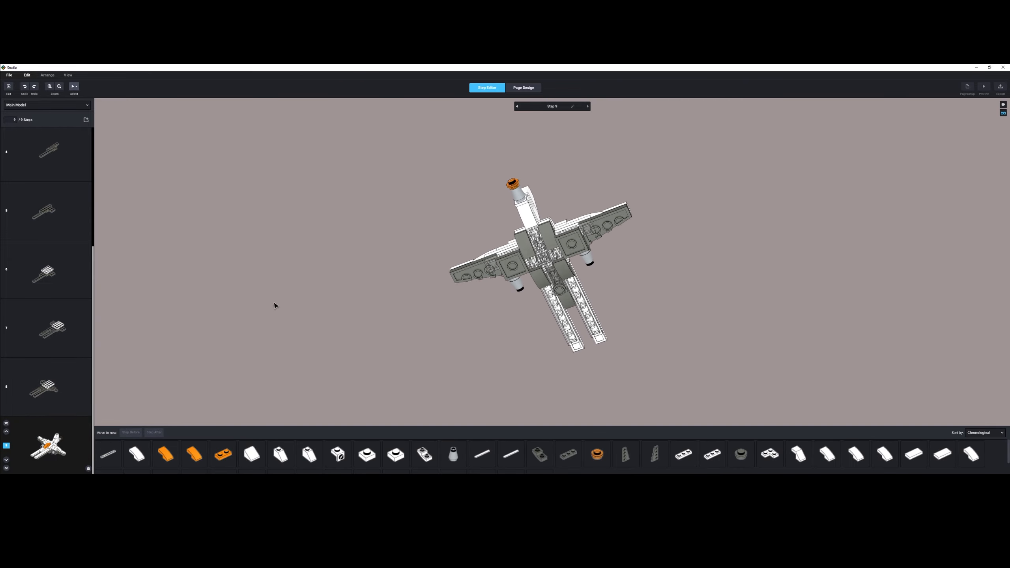
click(536, 239)
ctrl+click(547, 230)
ctrl+click(562, 263)
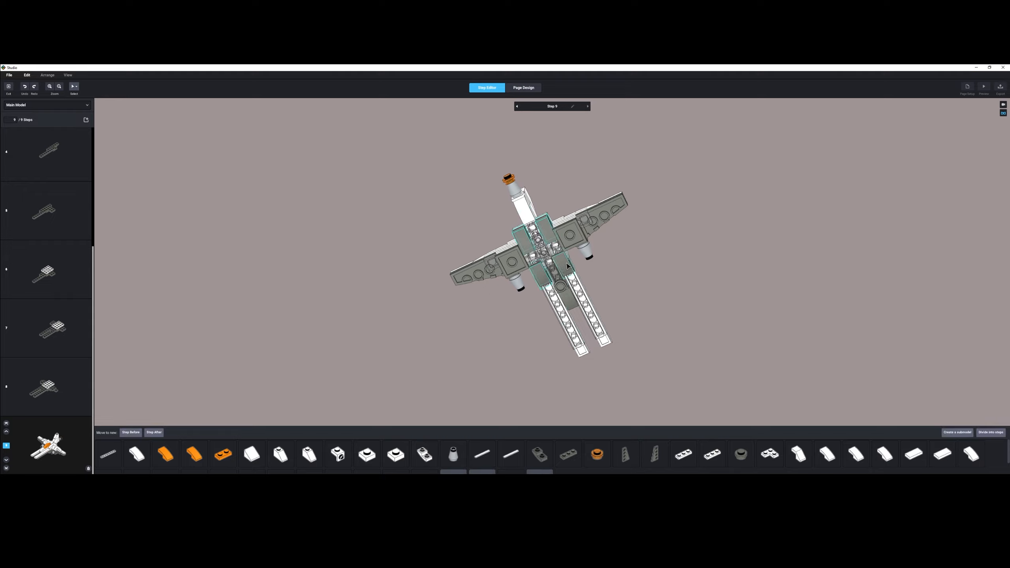
ctrl+click(539, 276)
mouse_move(539, 277)
right_down()
mouse_move(540, 303)
mouse_move(546, 286)
mouse_move(527, 290)
right_up()
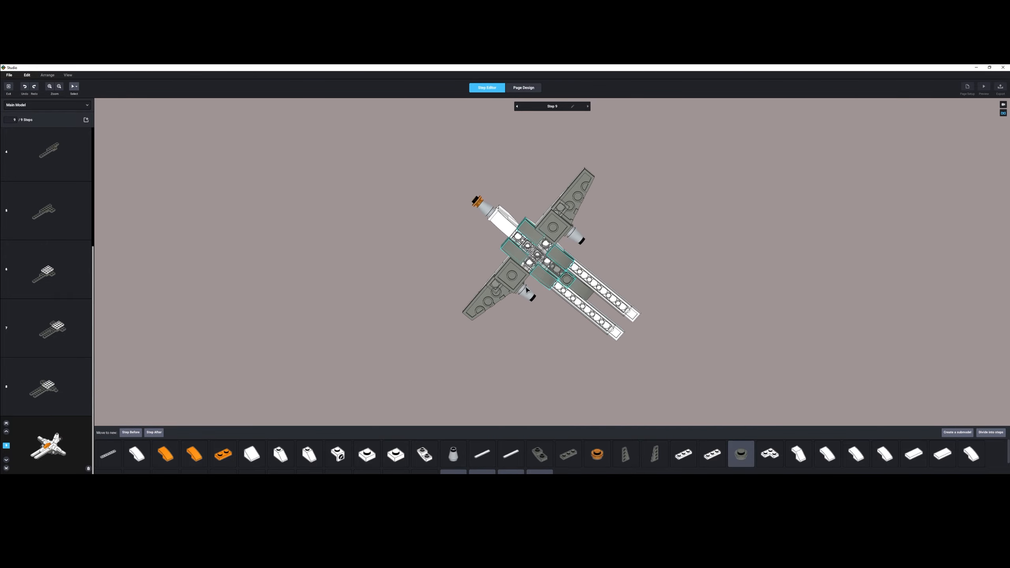
click(136, 431)
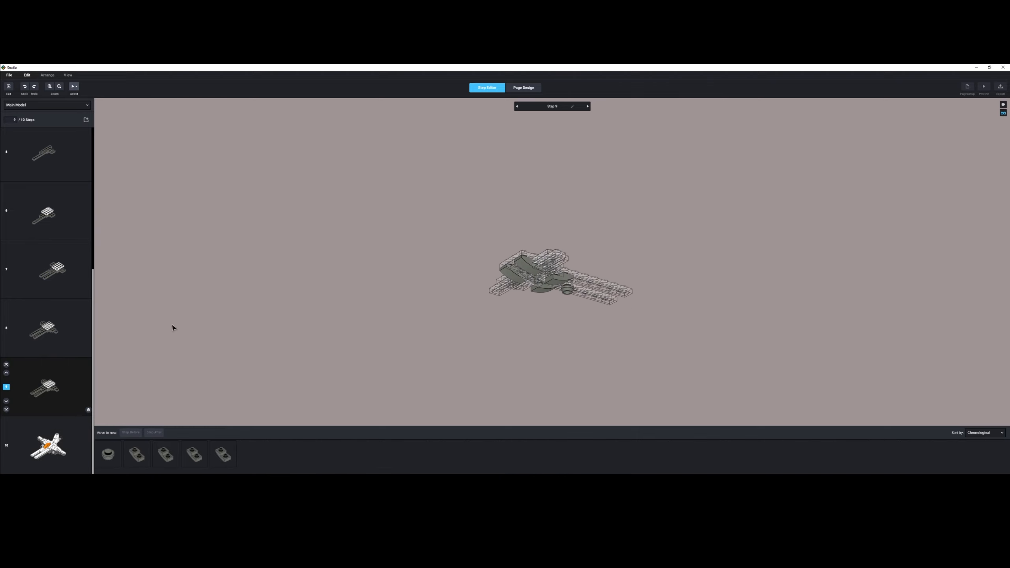
right_drag(172, 327, 189, 304)
Step: Move the two gray square plates beneath the wing roots into a new instruction step before the full model
click(59, 444)
click(570, 239)
ctrl+click(512, 270)
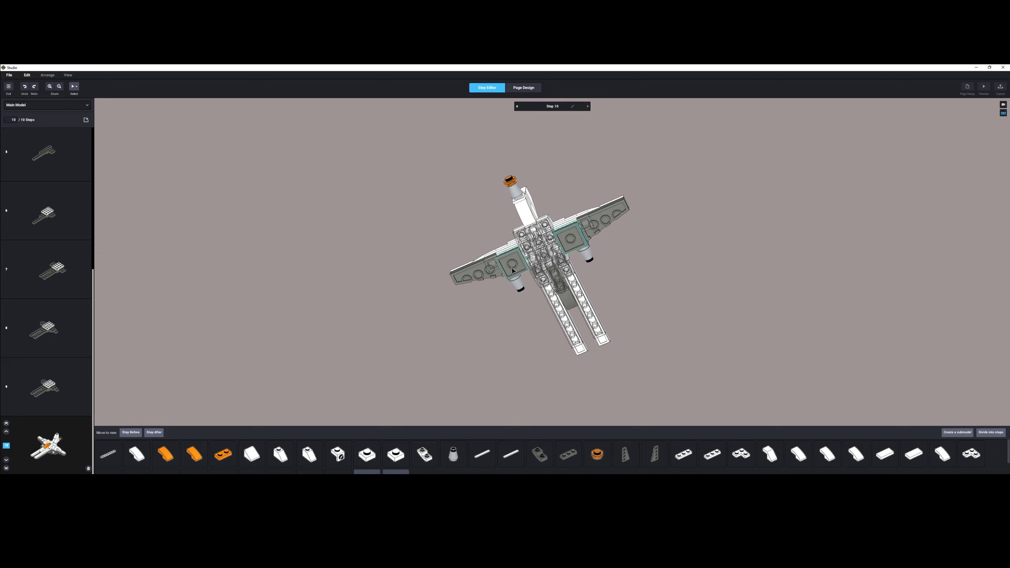
right_drag(432, 299, 426, 297)
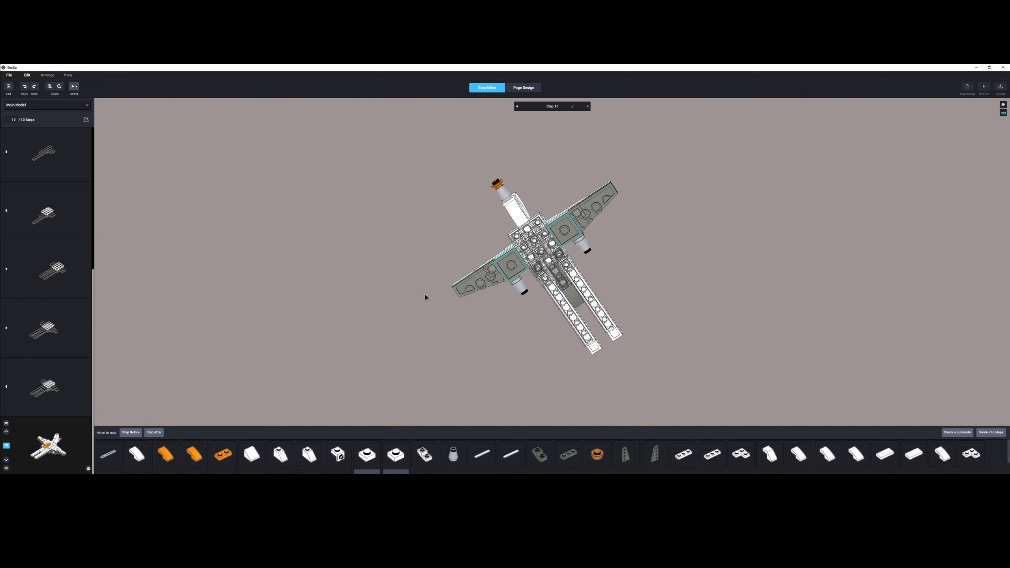
click(129, 433)
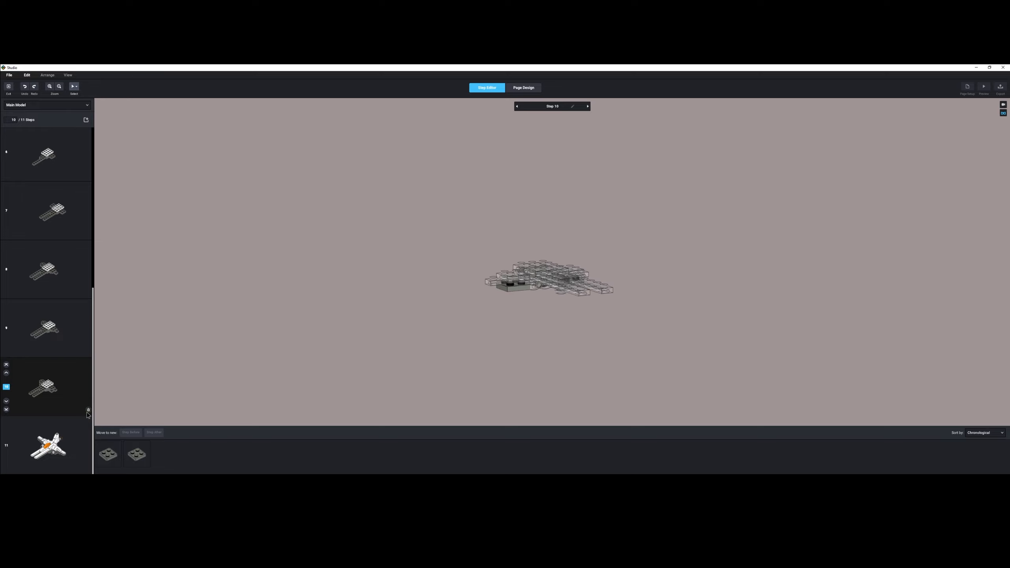
Step: Move the two small parts where the engines meet the wings from the full-model step into step 9
click(87, 462)
right_drag(149, 393, 226, 327)
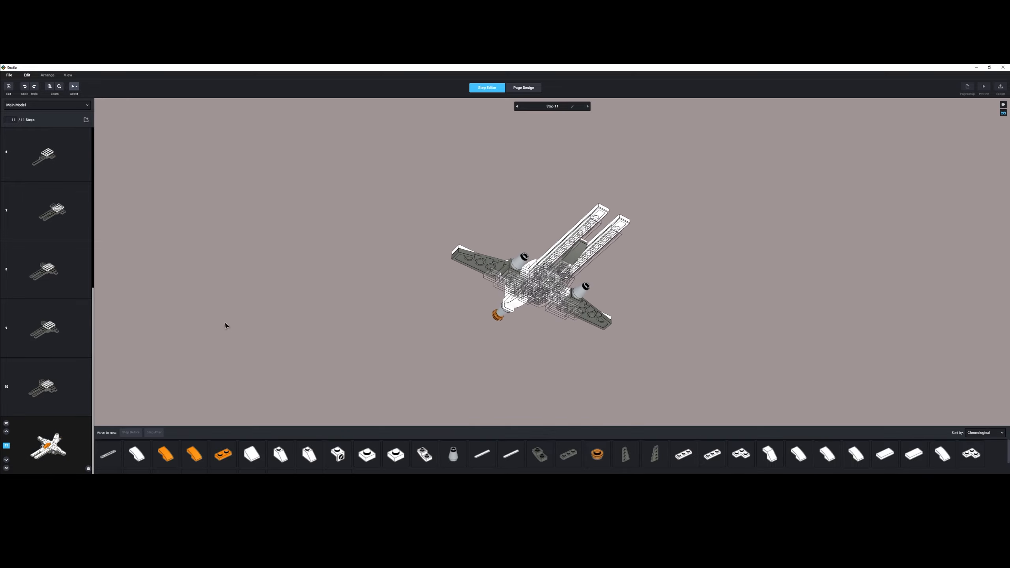
click(520, 280)
ctrl+click(574, 305)
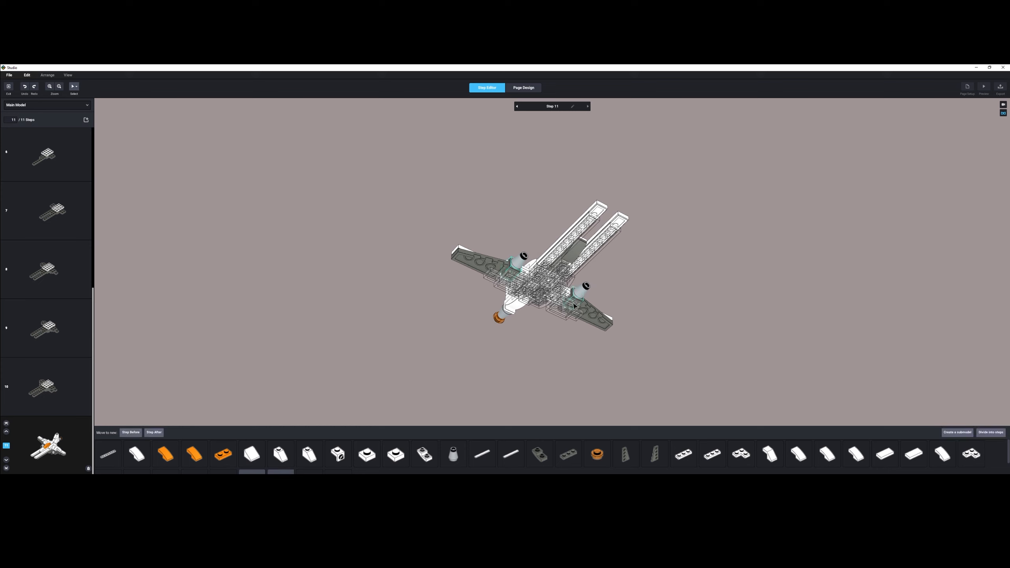
drag(574, 304, 76, 331)
click(75, 330)
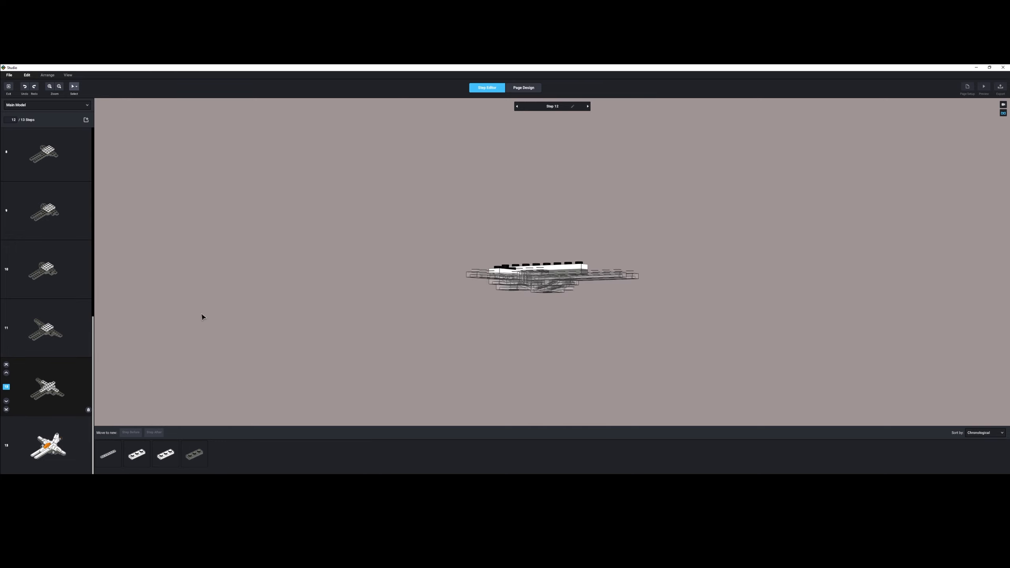
Step: Split the gray three-stud plate from step 12 into its own step before it, and delete that step to merge it into step 11
click(569, 287)
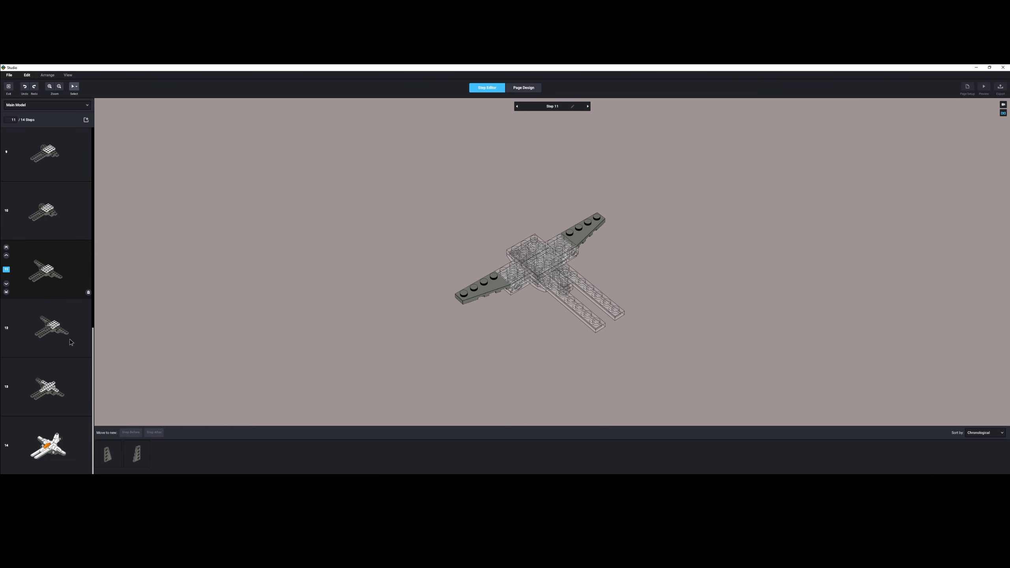
click(64, 341)
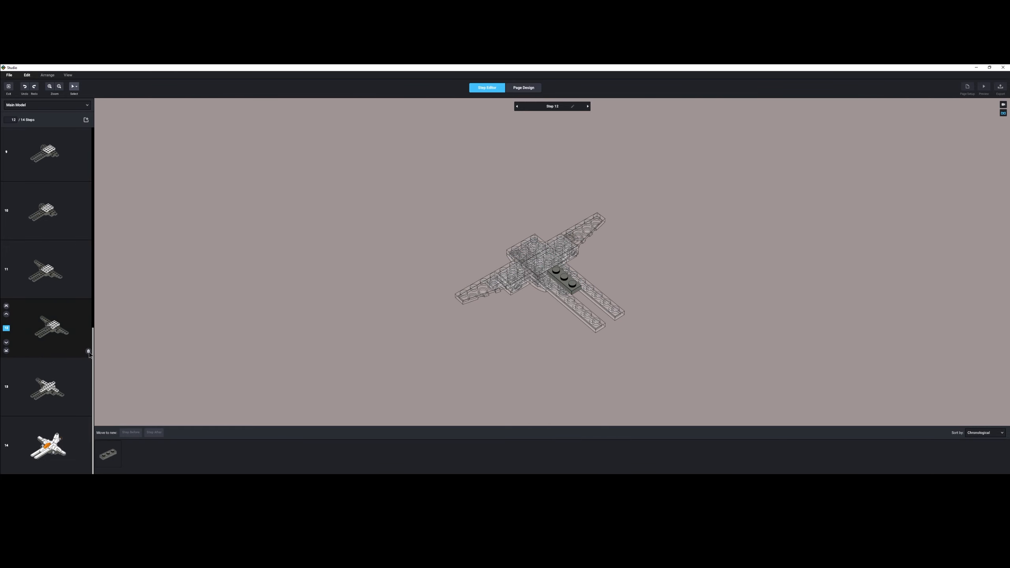
click(89, 351)
click(76, 379)
Step: Move the orange two-stud plate, the white slopes and the two white corner plates into a new instruction step before the full model
click(58, 426)
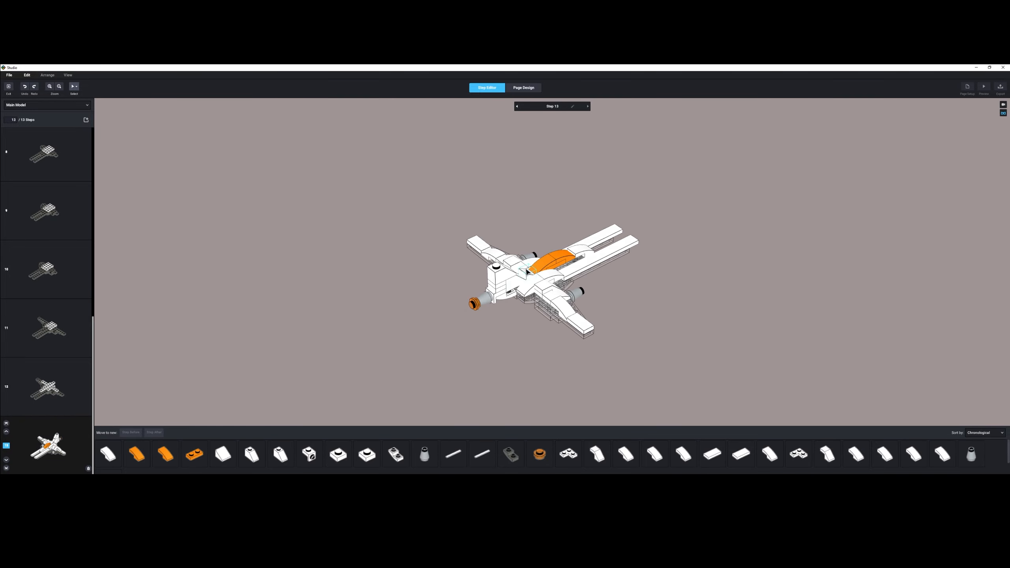
right_drag(479, 257, 541, 283)
click(547, 264)
ctrl+click(584, 263)
ctrl+click(576, 259)
ctrl+click(531, 265)
ctrl+click(541, 285)
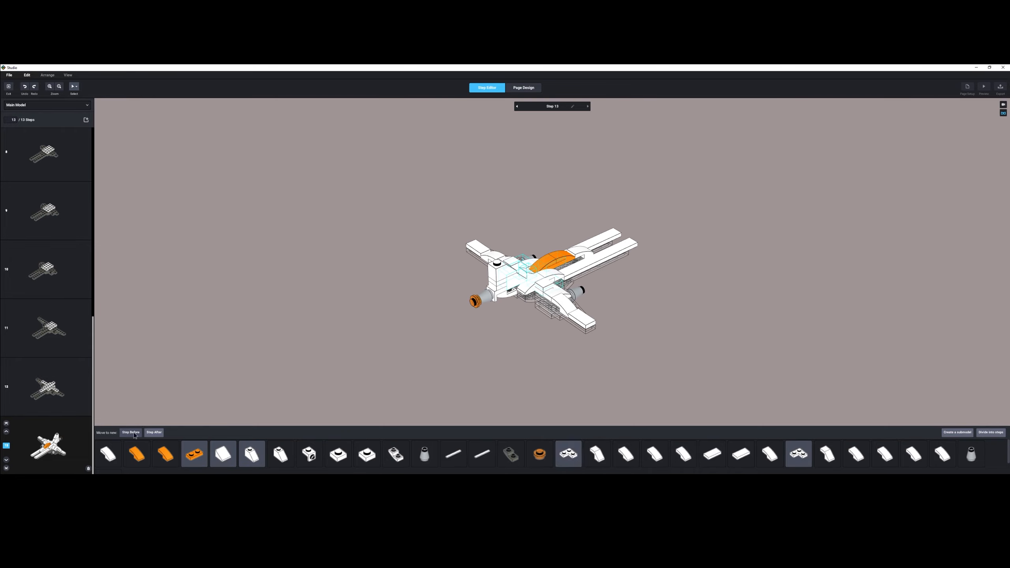
click(131, 432)
mouse_move(264, 296)
right_down()
mouse_move(242, 298)
mouse_move(252, 296)
right_up()
click(52, 441)
right_drag(511, 274, 512, 268)
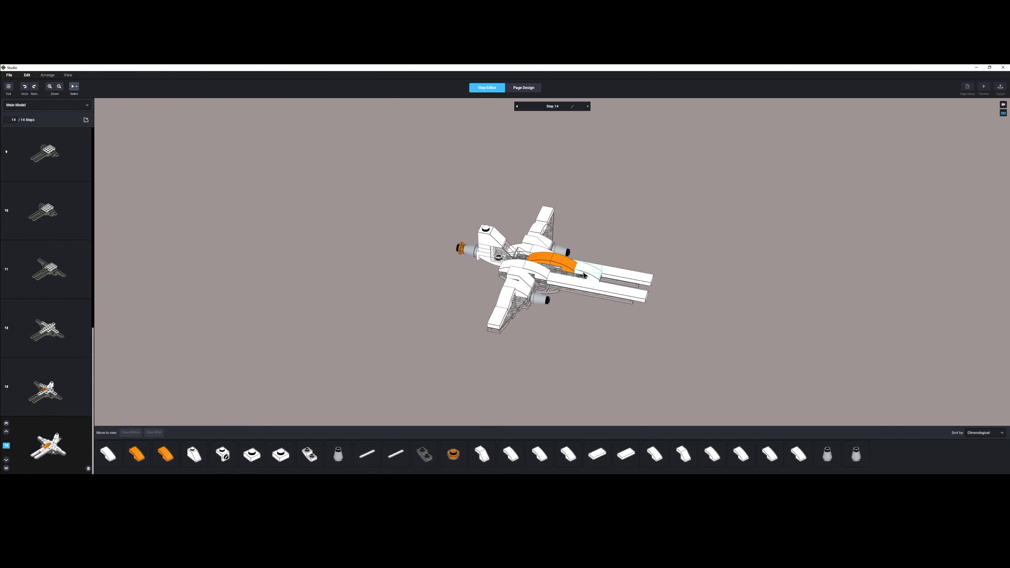
click(583, 272)
ctrl+click(565, 264)
ctrl+click(542, 257)
right_drag(605, 218, 600, 223)
click(600, 223)
Step: Move the two white parts beneath the tail fin, front one first, into two new consecutive instruction steps before the full model
mouse_move(484, 262)
right_down()
mouse_move(492, 241)
mouse_move(477, 279)
mouse_move(499, 294)
mouse_move(500, 261)
mouse_move(481, 267)
right_up()
click(496, 268)
click(132, 433)
click(51, 441)
click(482, 268)
click(132, 432)
Step: Move the rear gray cone and orange round part into a new step before the full model, and group them as a submodel
click(52, 441)
click(456, 268)
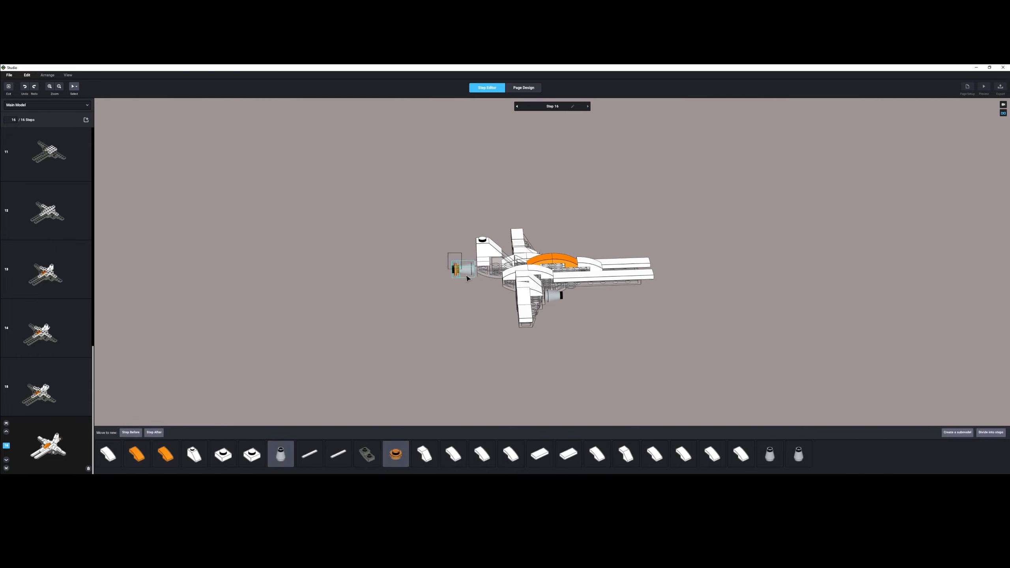
click(131, 432)
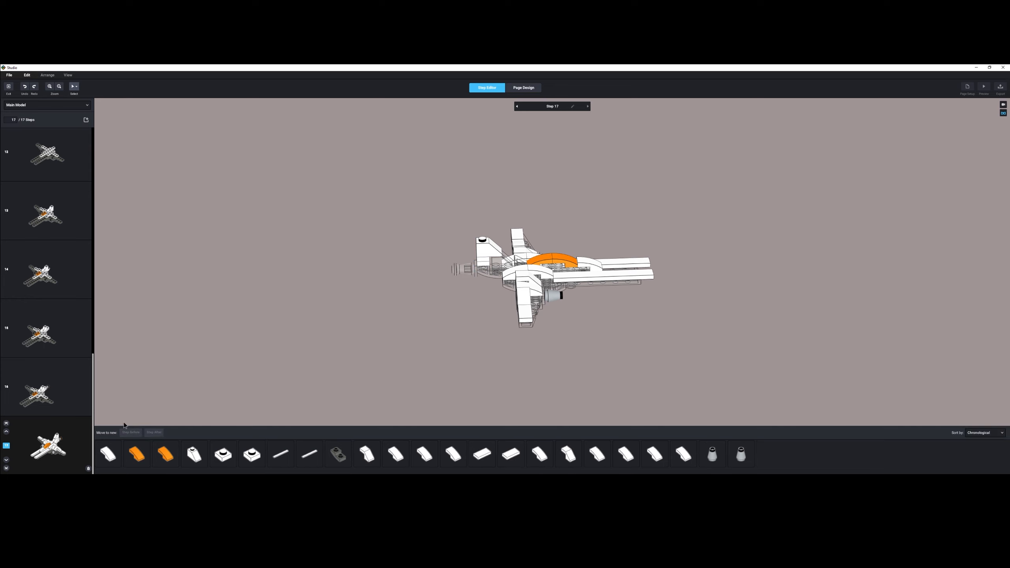
click(69, 392)
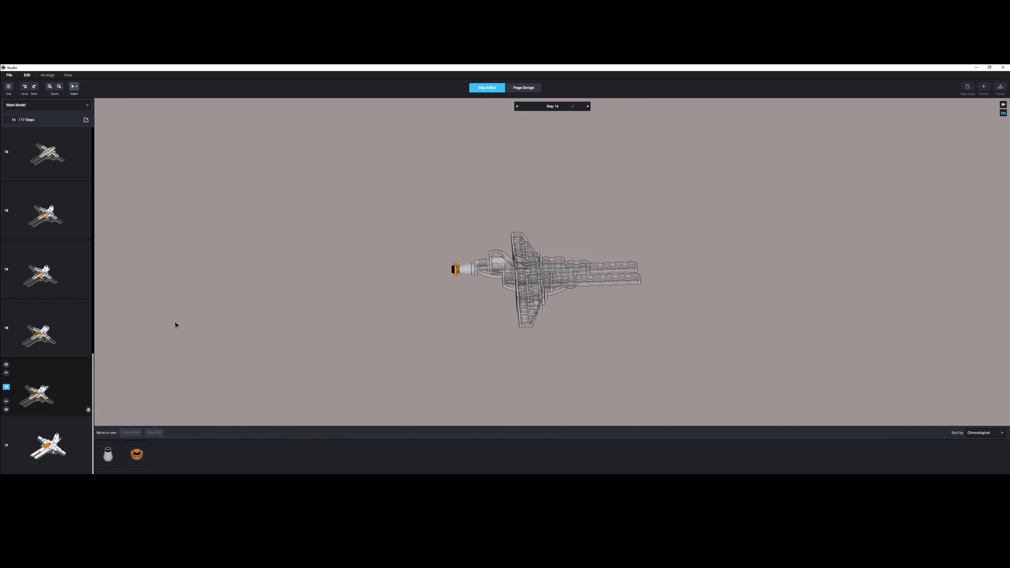
click(461, 268)
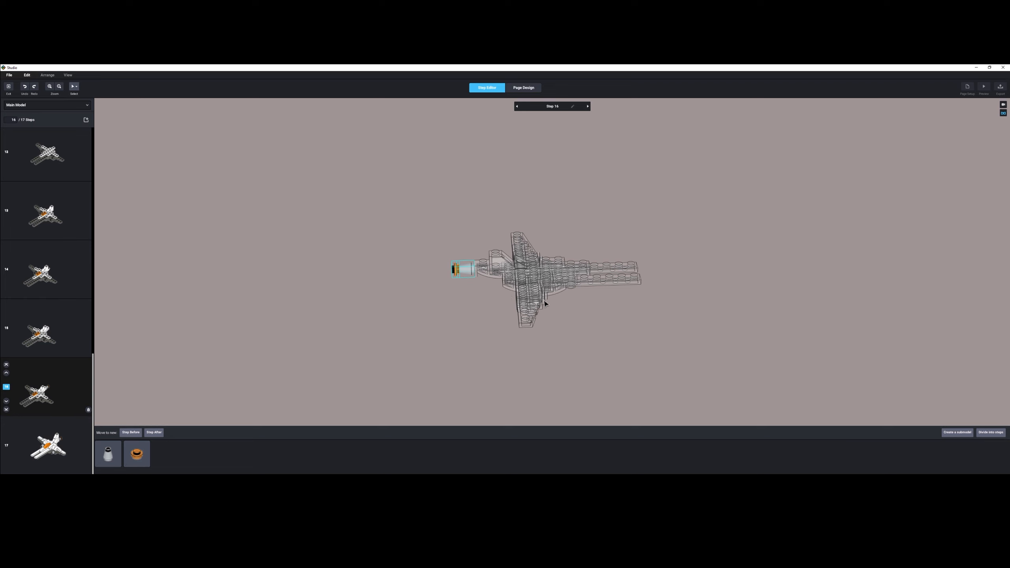
click(957, 431)
key(Return)
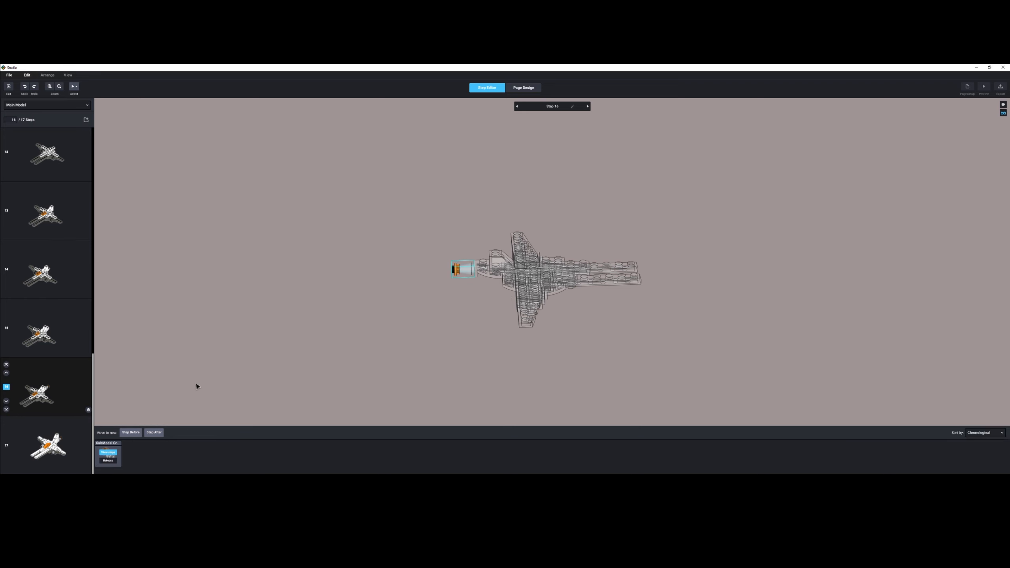
Step: Split the rear engine submodel so the gray cone comes in its own step before the orange round part, and return to the main model
click(113, 453)
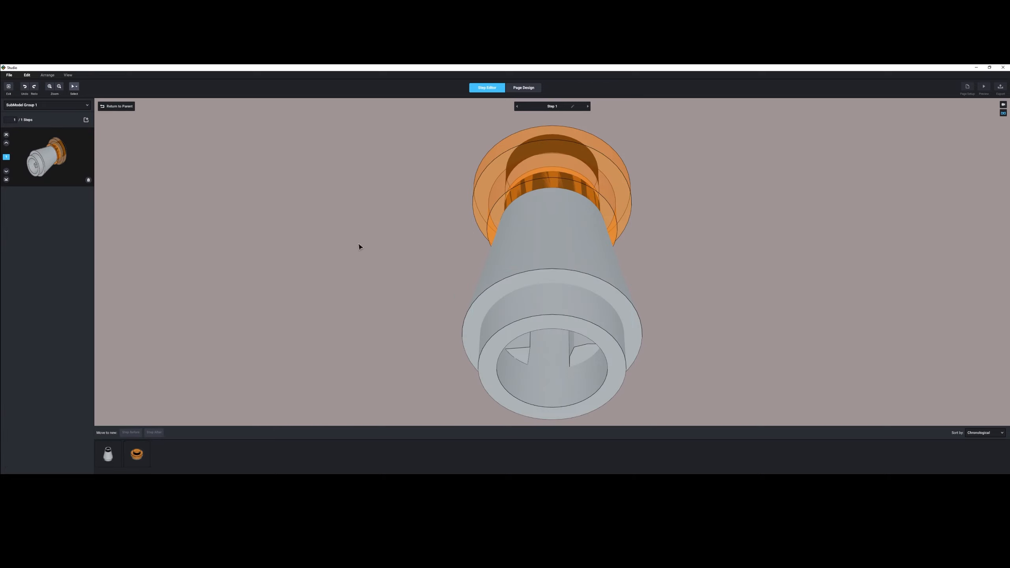
right_drag(359, 247, 479, 247)
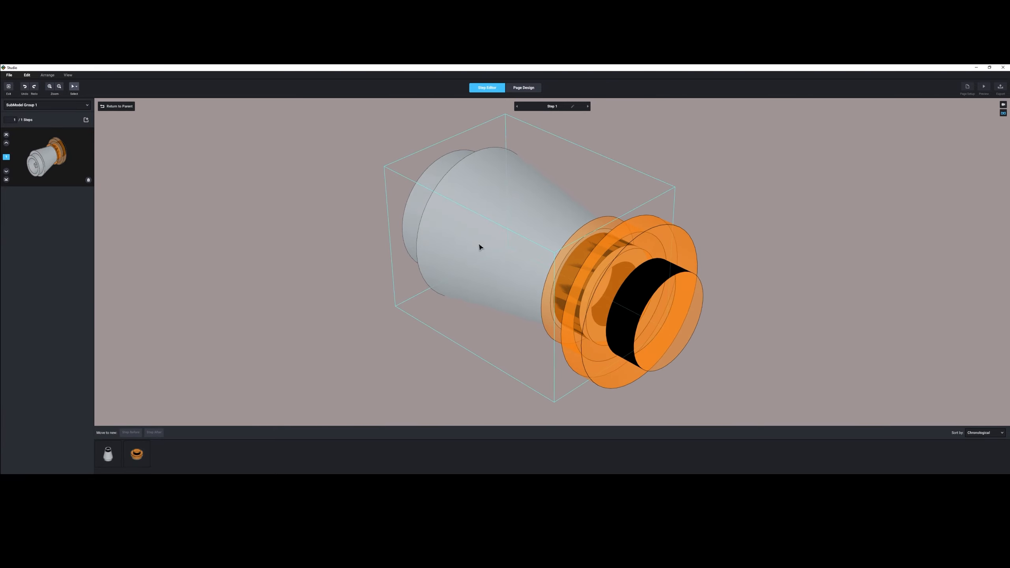
scroll(479, 247, down, 5)
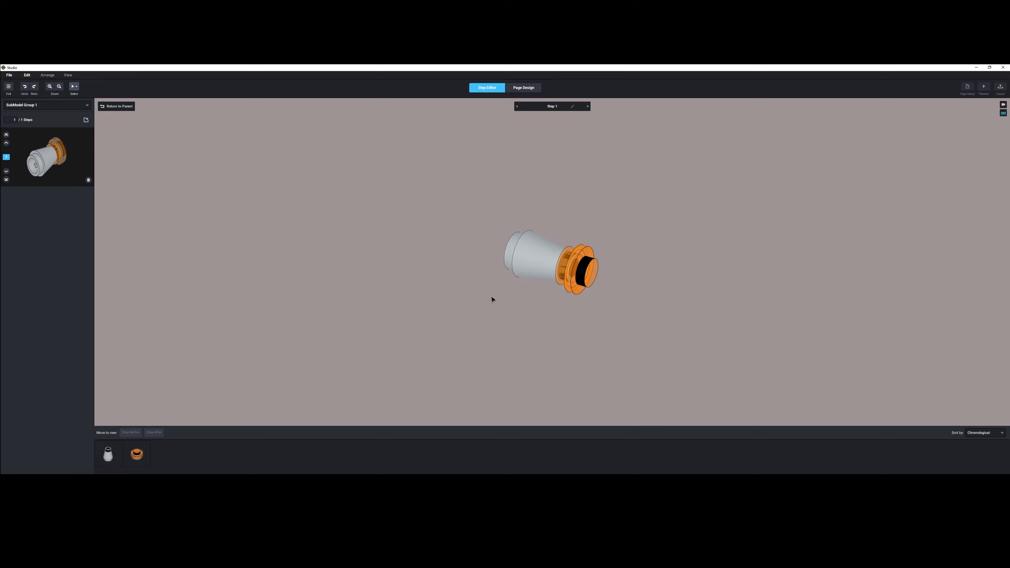
click(107, 453)
click(131, 432)
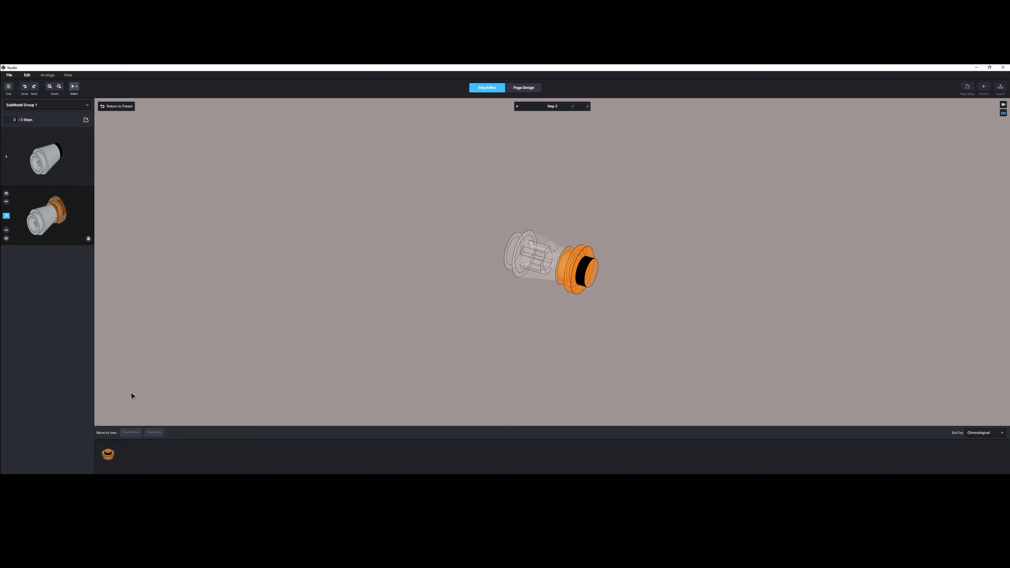
click(116, 107)
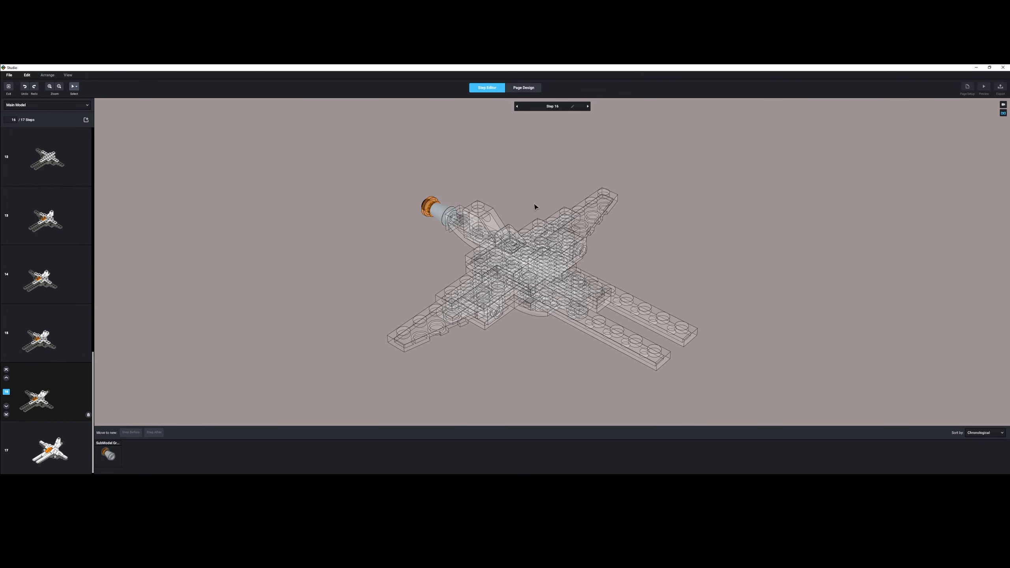
Step: Group the tail fin's white slope and two small plates as a submodel, and move it into a new step before the full model
scroll(461, 199, up, 2)
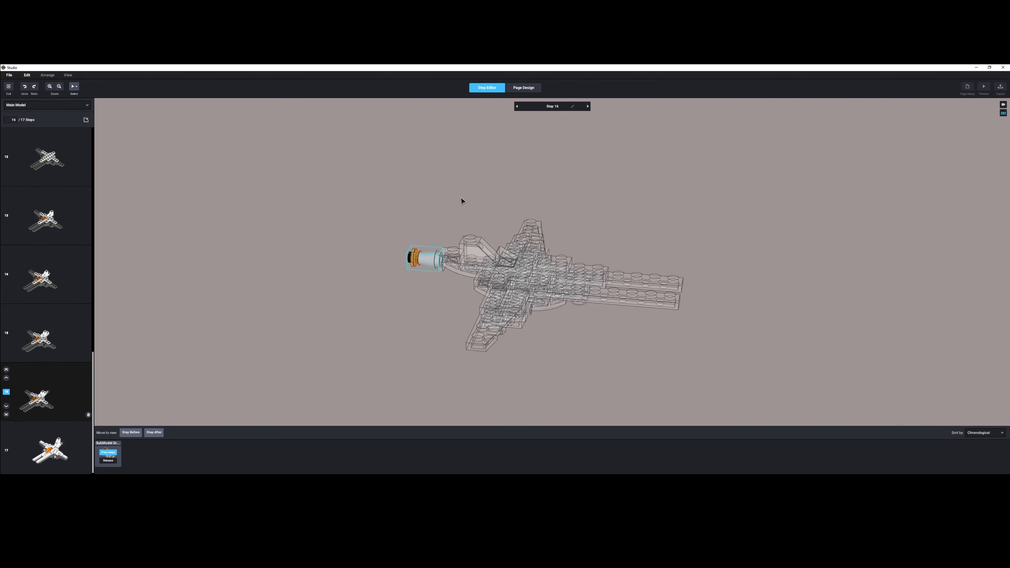
click(73, 447)
right_drag(422, 280, 443, 273)
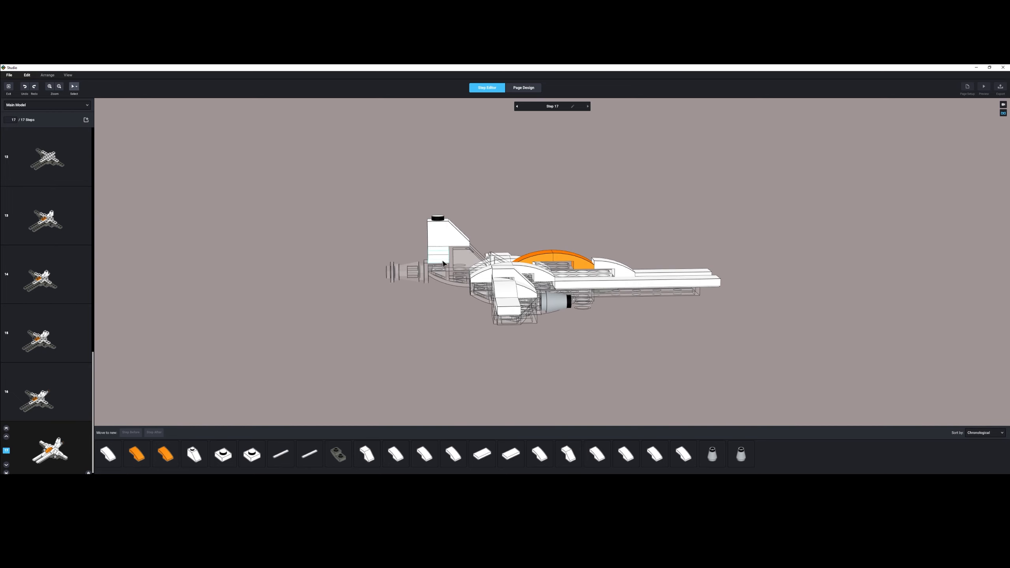
drag(417, 215, 454, 267)
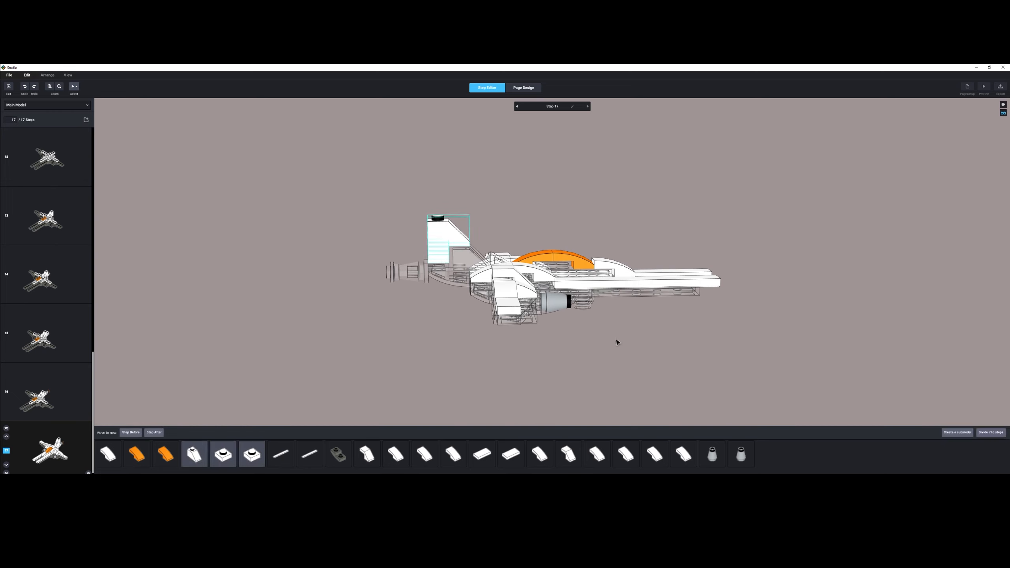
click(957, 431)
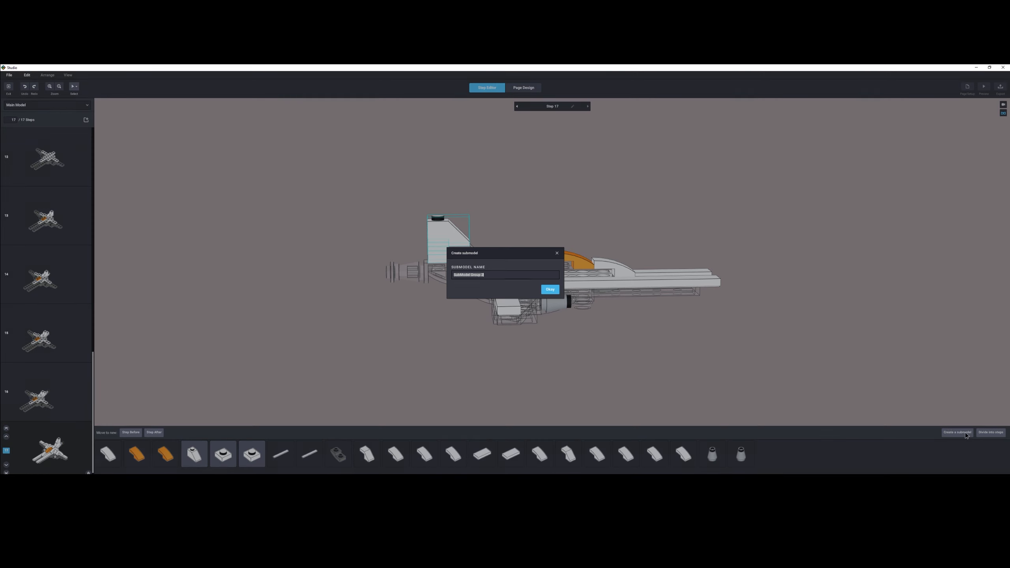
key(Return)
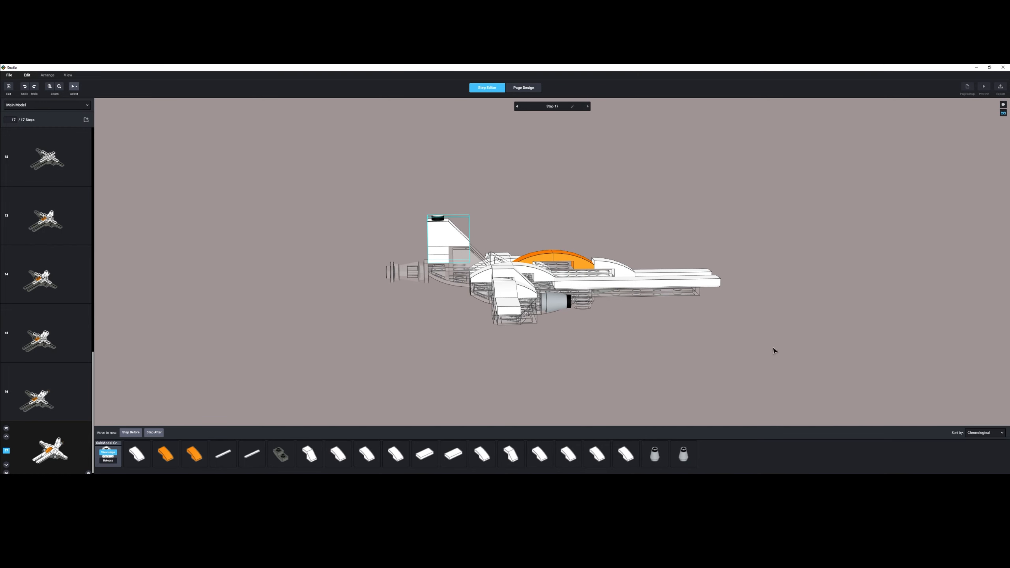
click(131, 432)
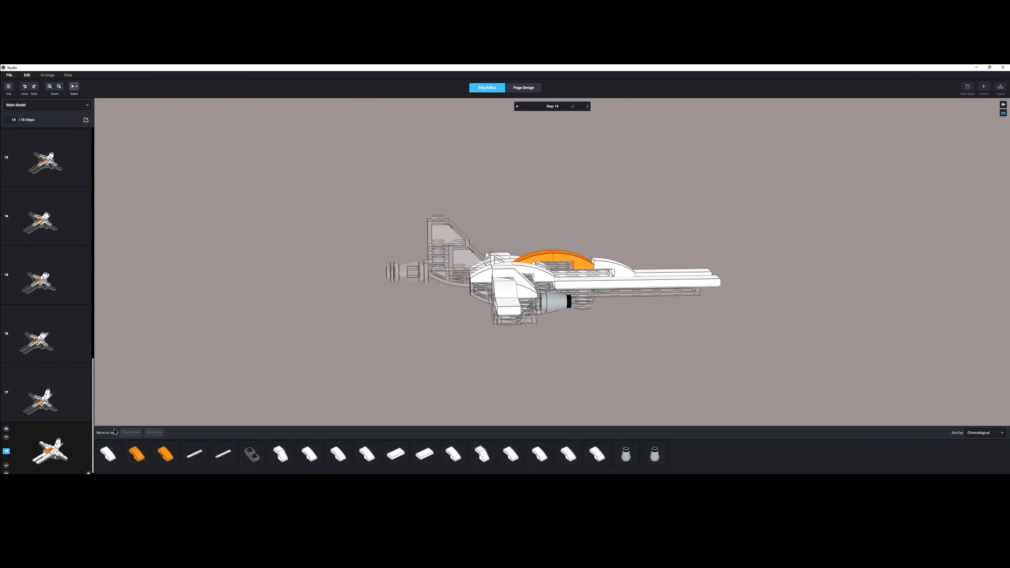
Step: Divide the tail fin submodel into three steps, bottom plate first, second plate next and slope last, and return to the main model
click(74, 400)
click(452, 244)
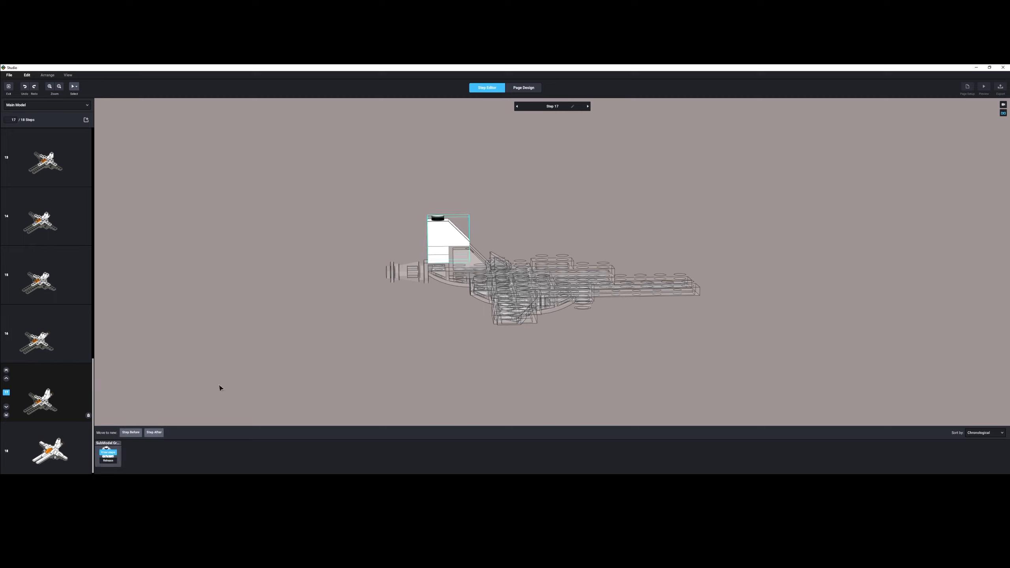
double_click(109, 453)
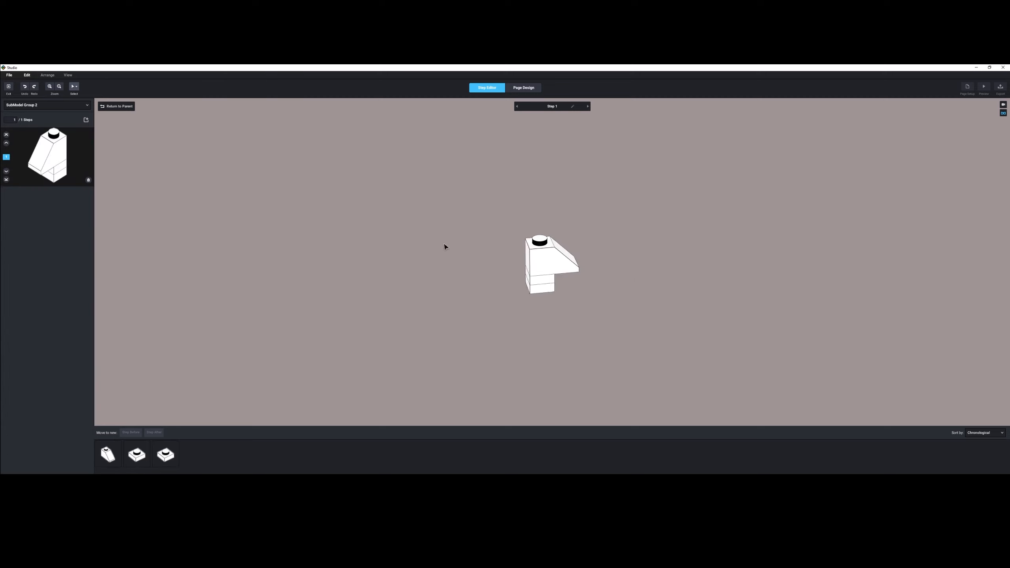
click(546, 292)
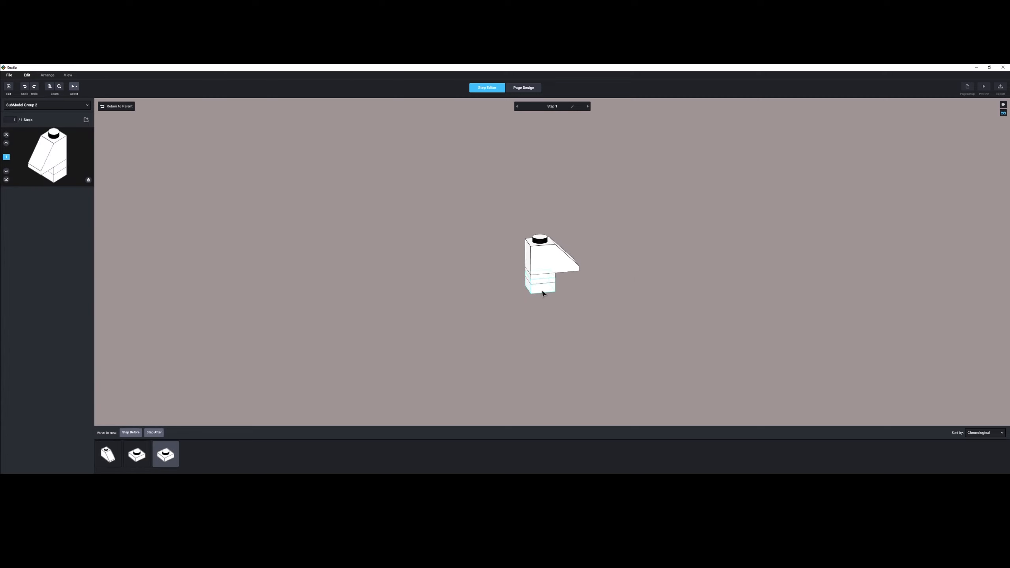
click(136, 433)
click(531, 281)
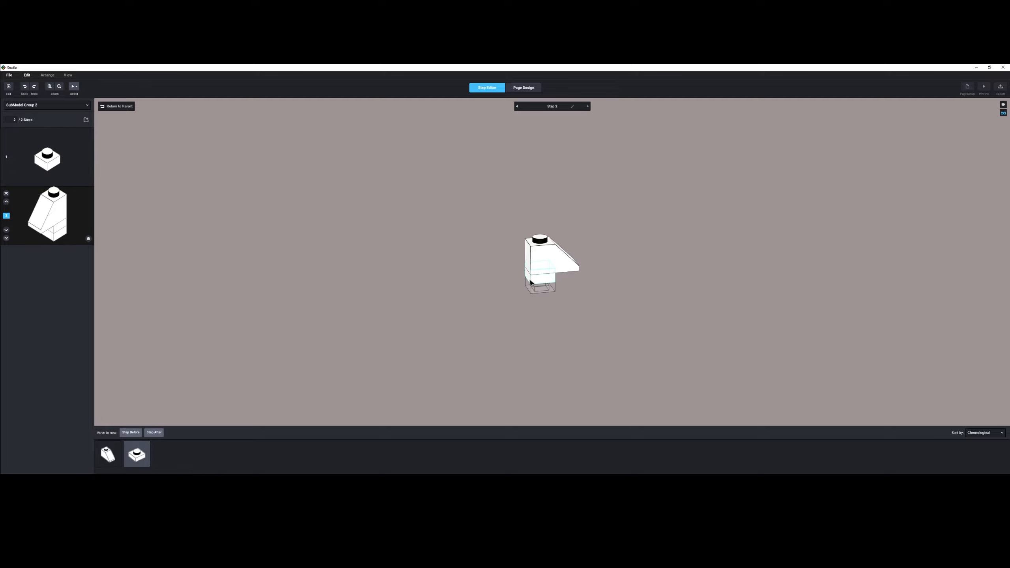
click(135, 432)
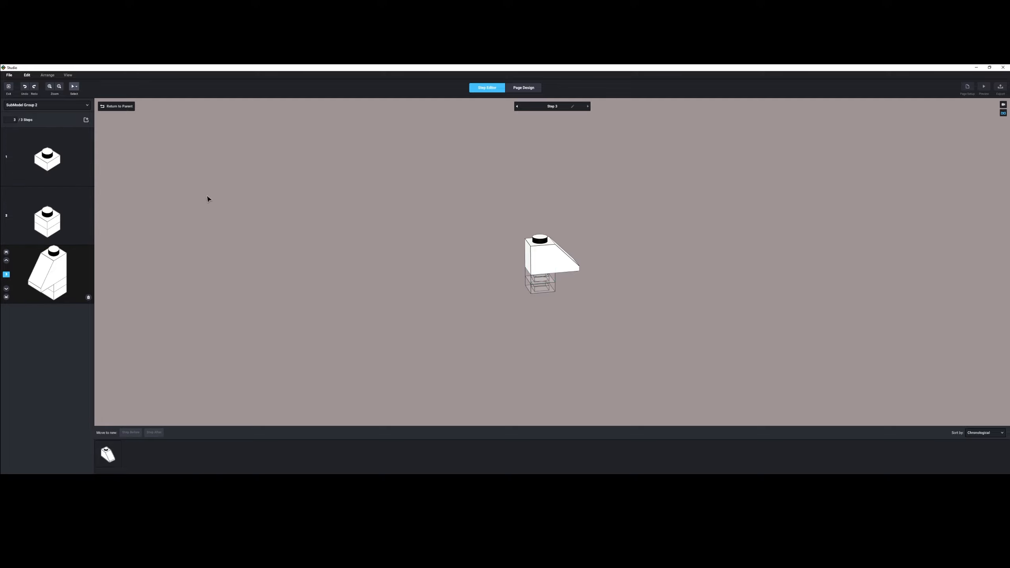
click(119, 106)
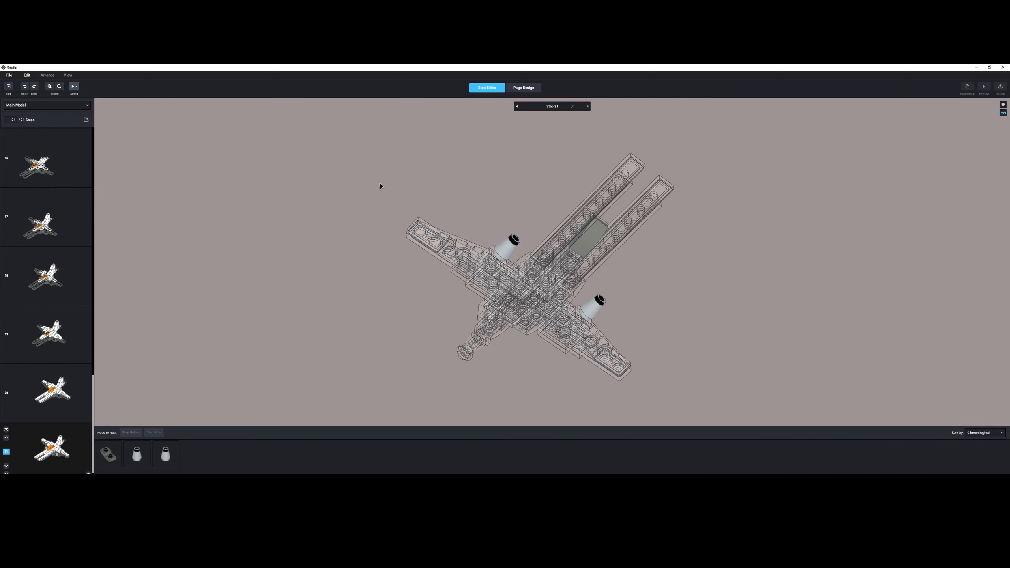
Step: Switch to page design and set the global page background fill to light blue
click(523, 88)
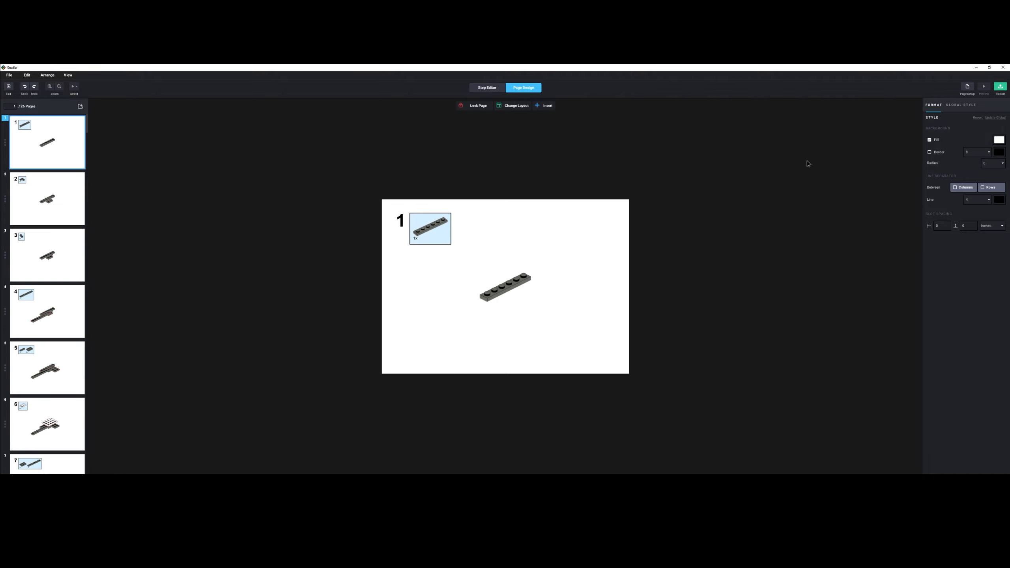
click(966, 106)
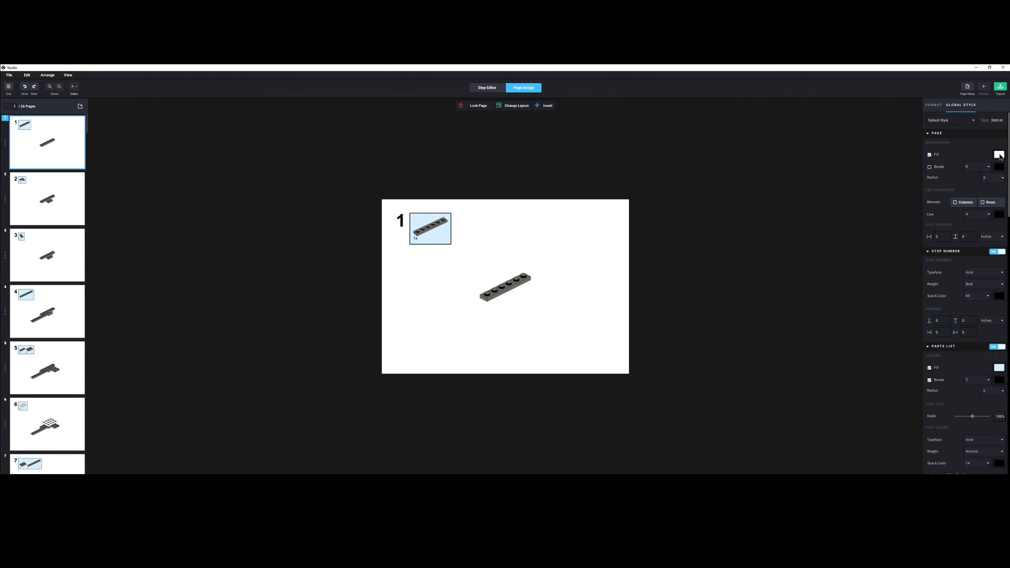
click(998, 154)
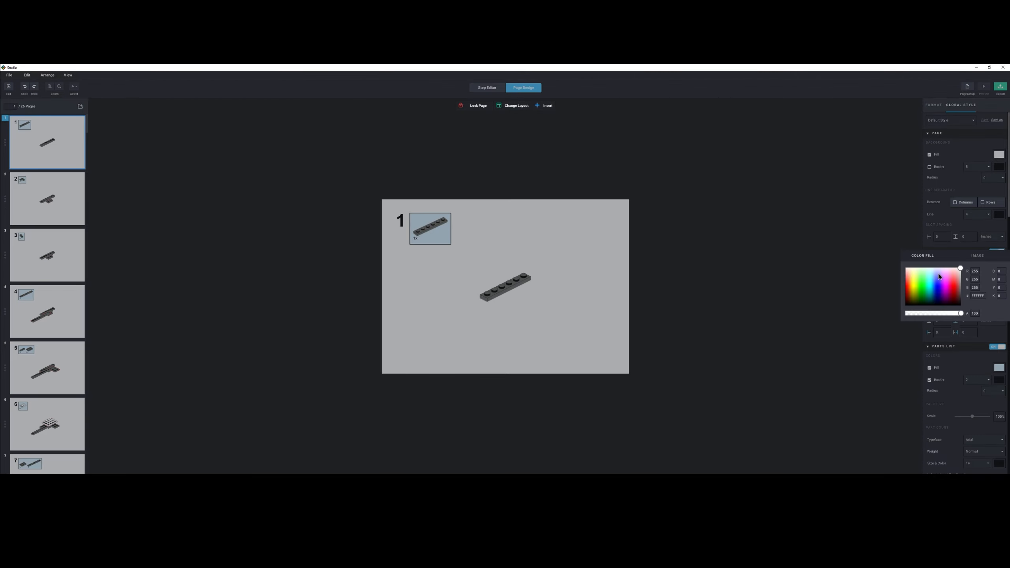
drag(938, 277, 933, 271)
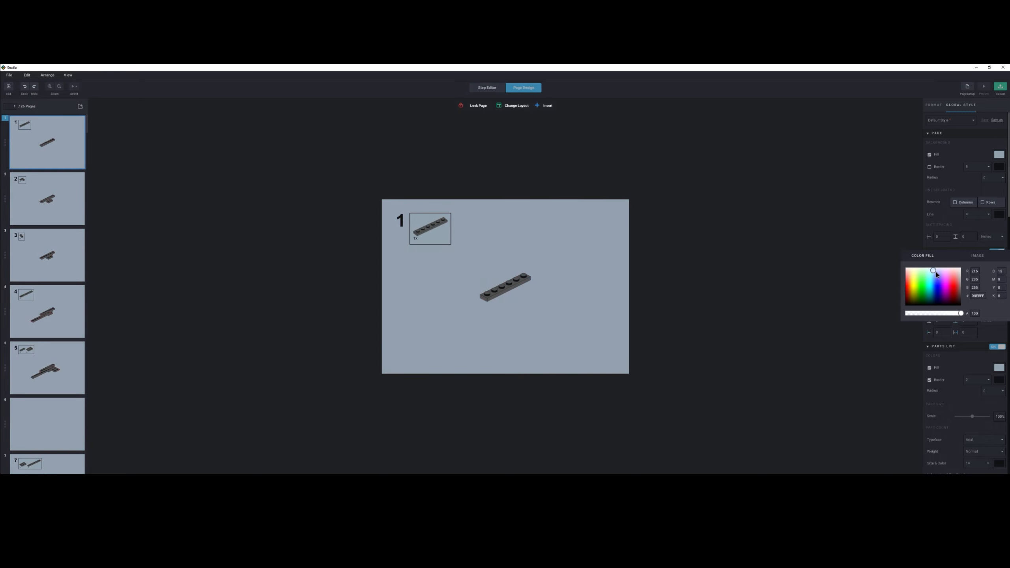
click(835, 255)
Step: Change the global new part highlight color to bright green
scroll(966, 278, down, 8)
click(999, 268)
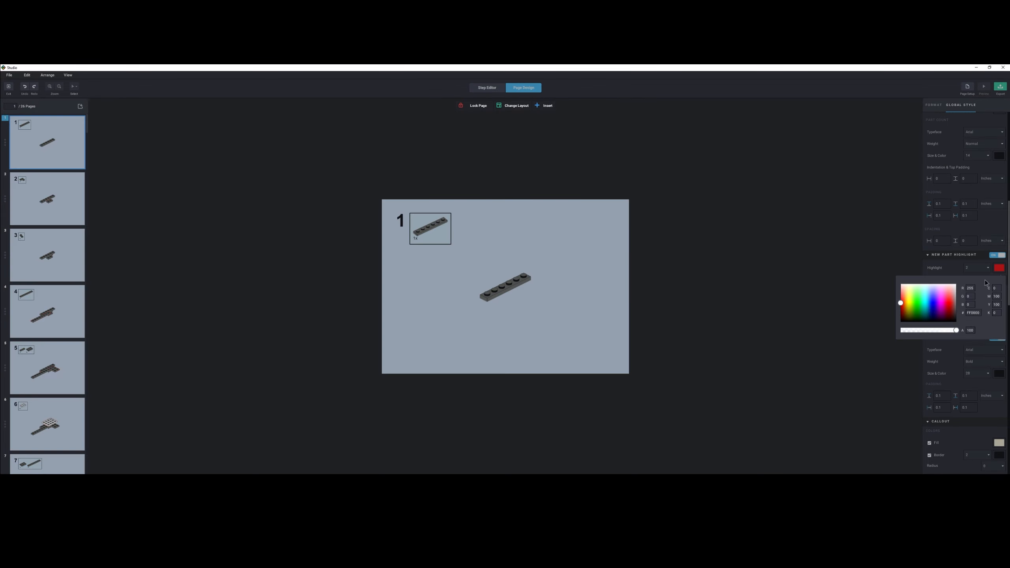
click(818, 309)
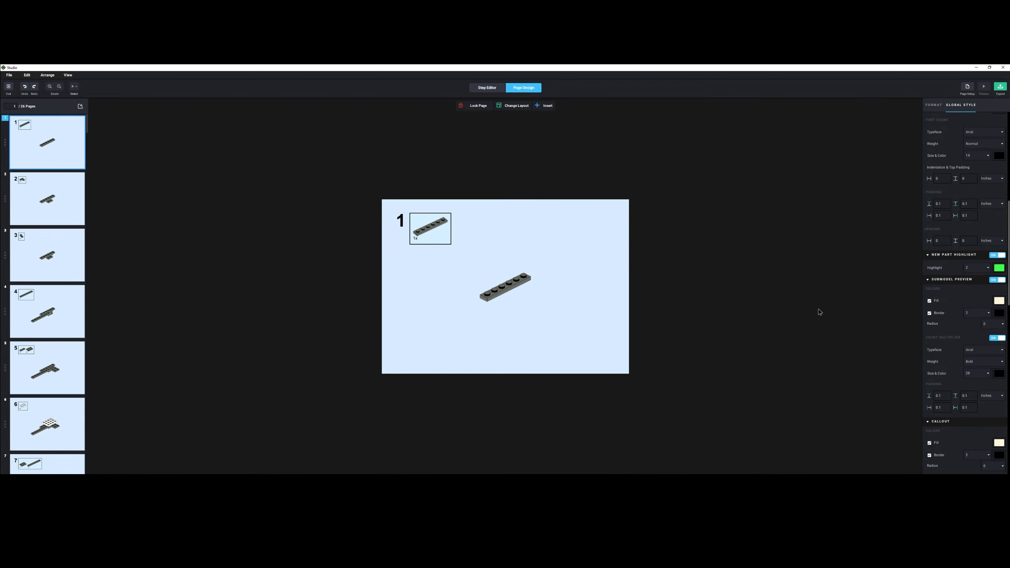
Step: Apply the layout with three side-by-side columns to page 1
click(57, 162)
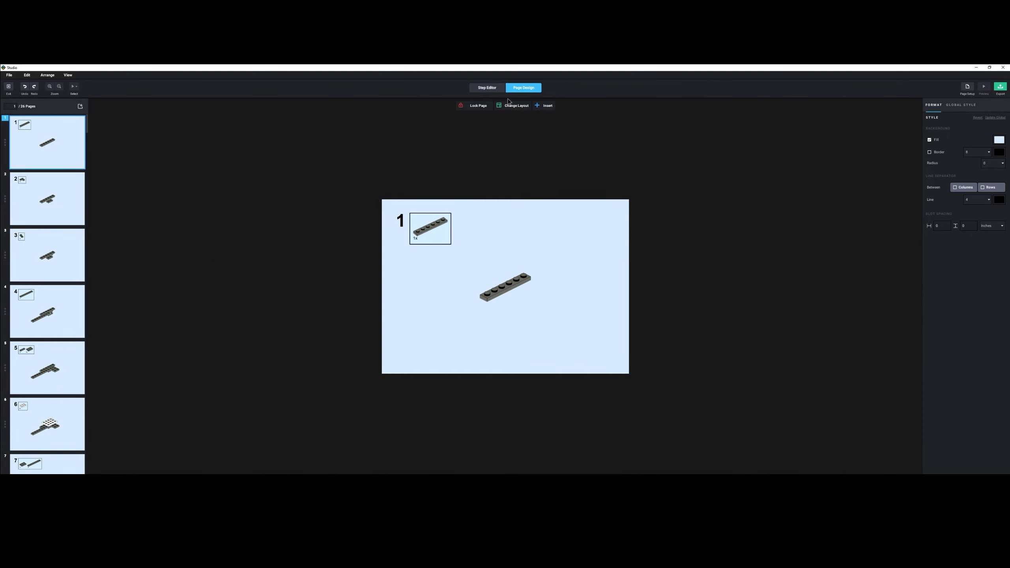
click(513, 105)
click(545, 215)
click(557, 246)
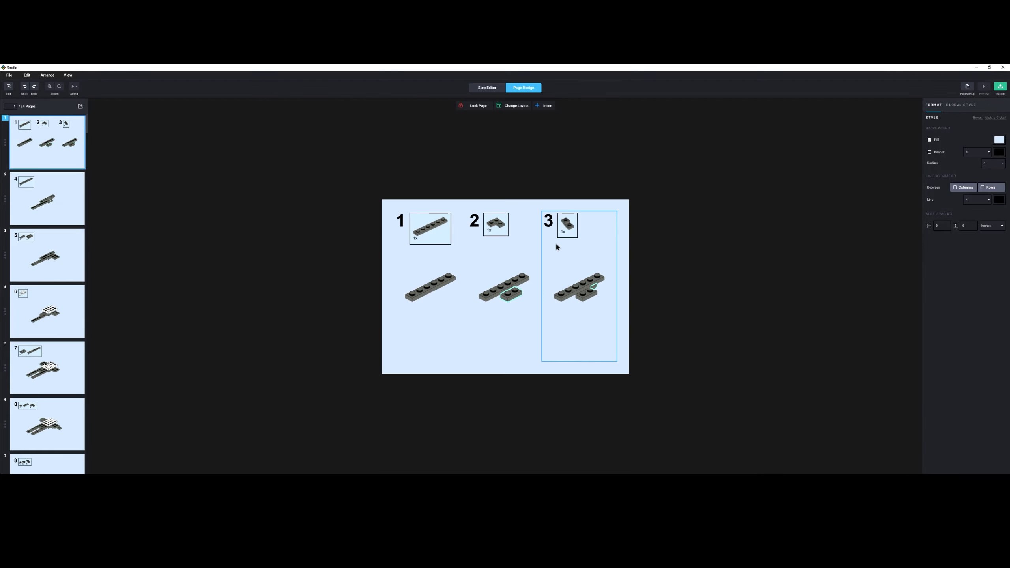
Step: Change page 1 to the four-step layout with two columns and two rows
click(514, 106)
scroll(512, 217, down, 3)
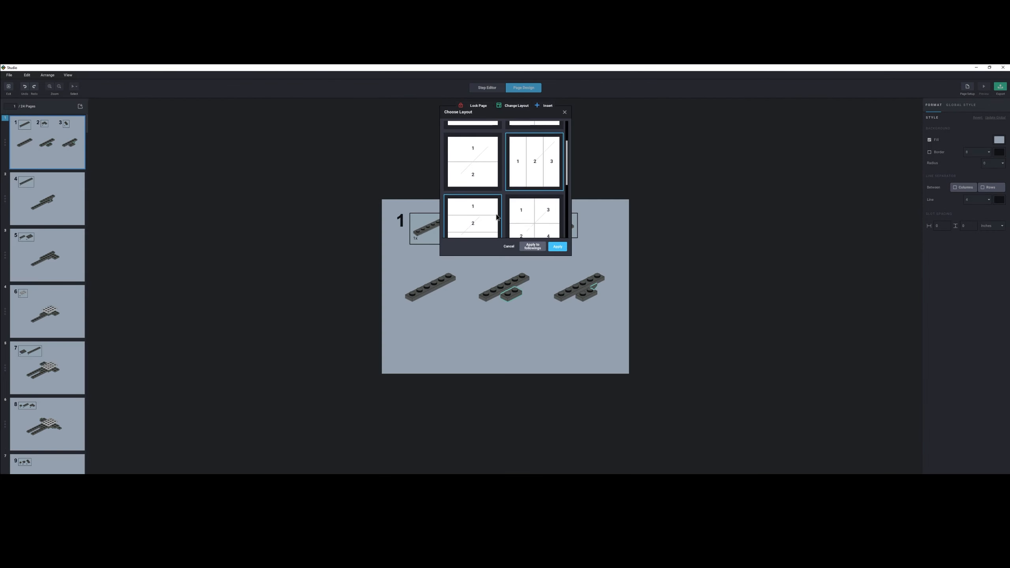
click(535, 196)
click(558, 246)
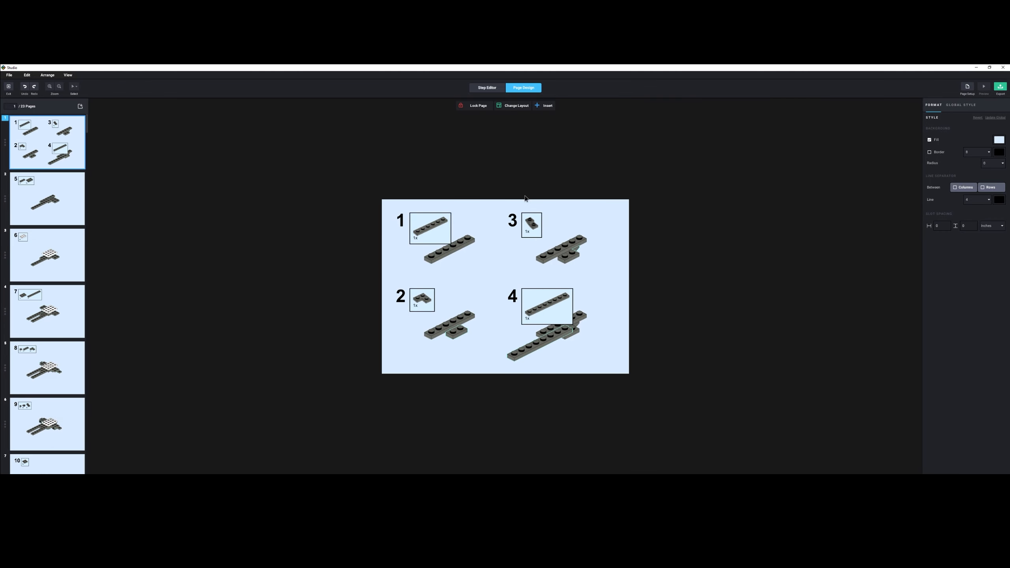
Step: Enable changing the step view of building step 1 on page 1
click(470, 265)
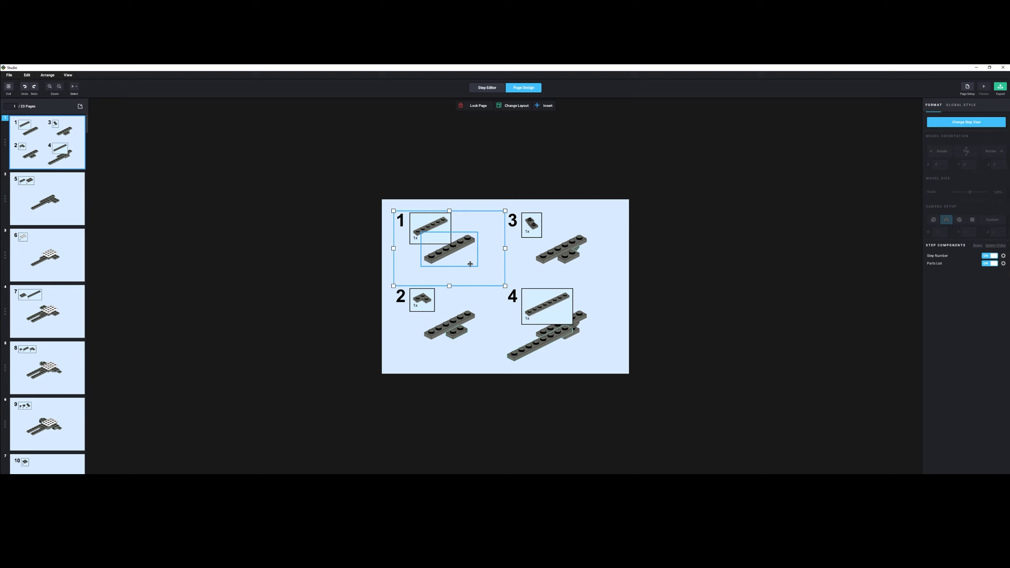
click(968, 123)
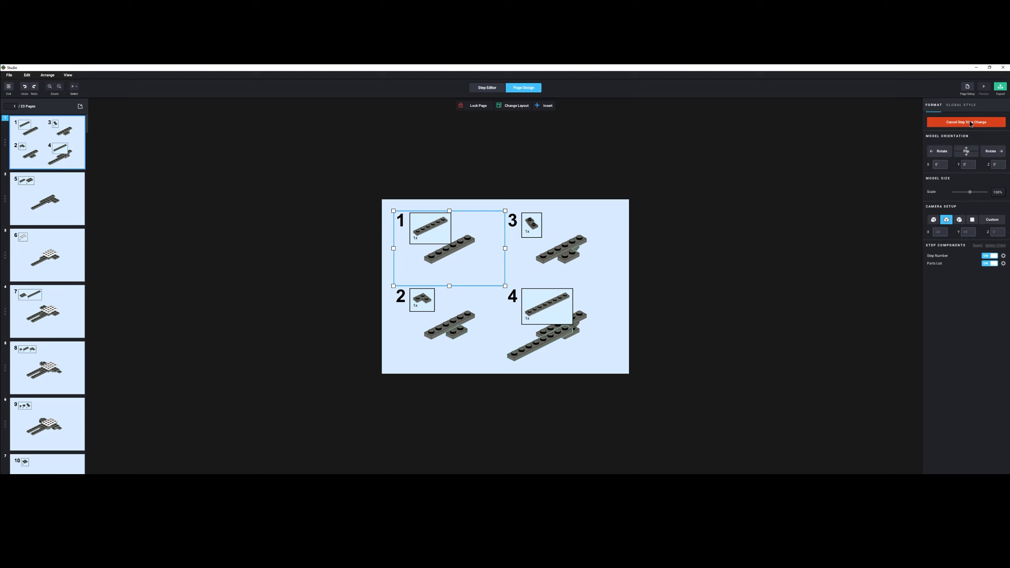